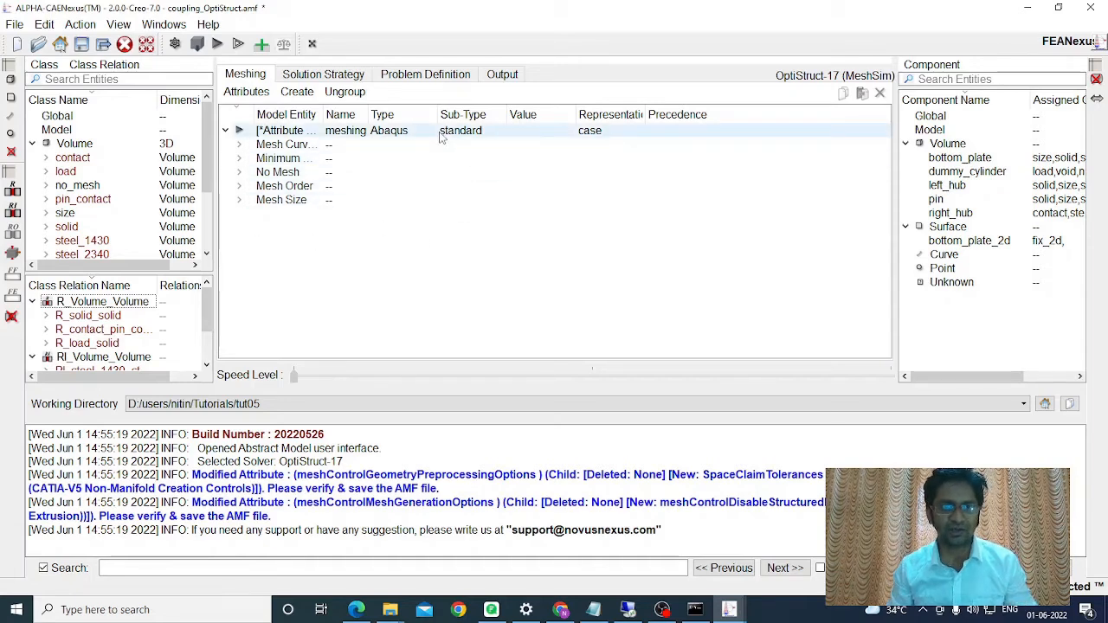
pyautogui.click(346, 78)
pyautogui.click(400, 76)
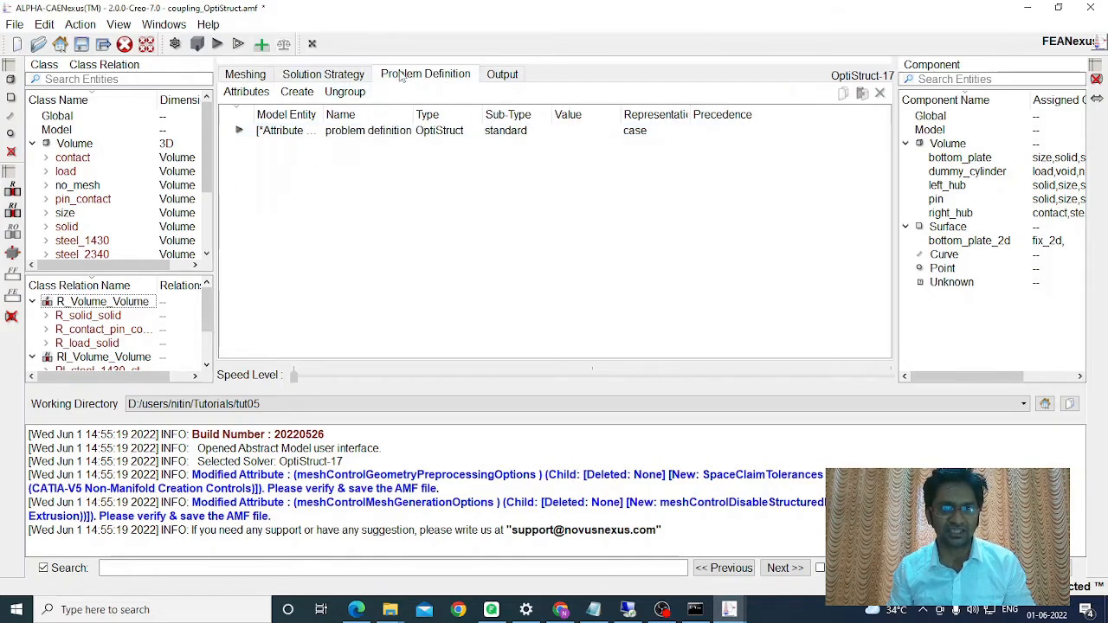
pyautogui.click(503, 75)
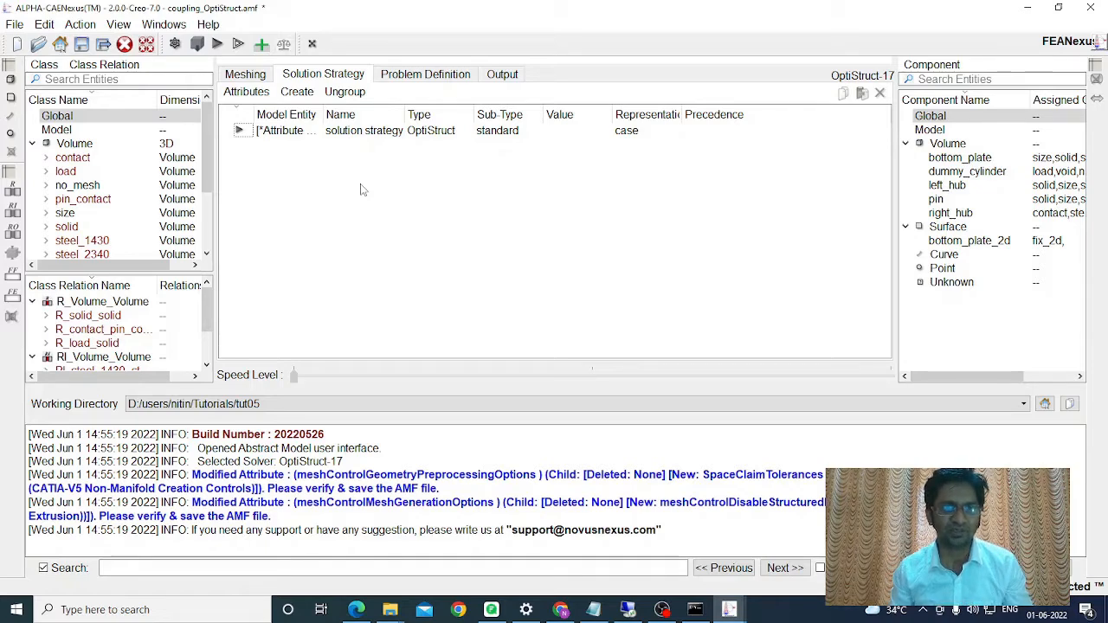
# - Create a Sub Case solution strategy attribute on Global, named Sub_Case_1, with unique ID 1
pyautogui.click(58, 119)
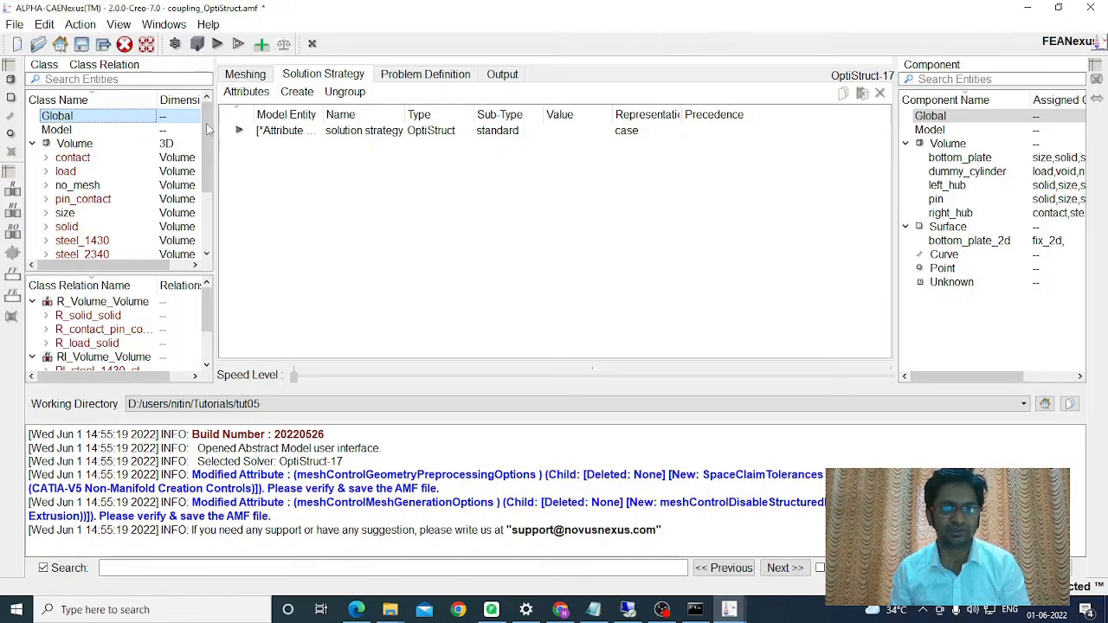
pyautogui.click(297, 92)
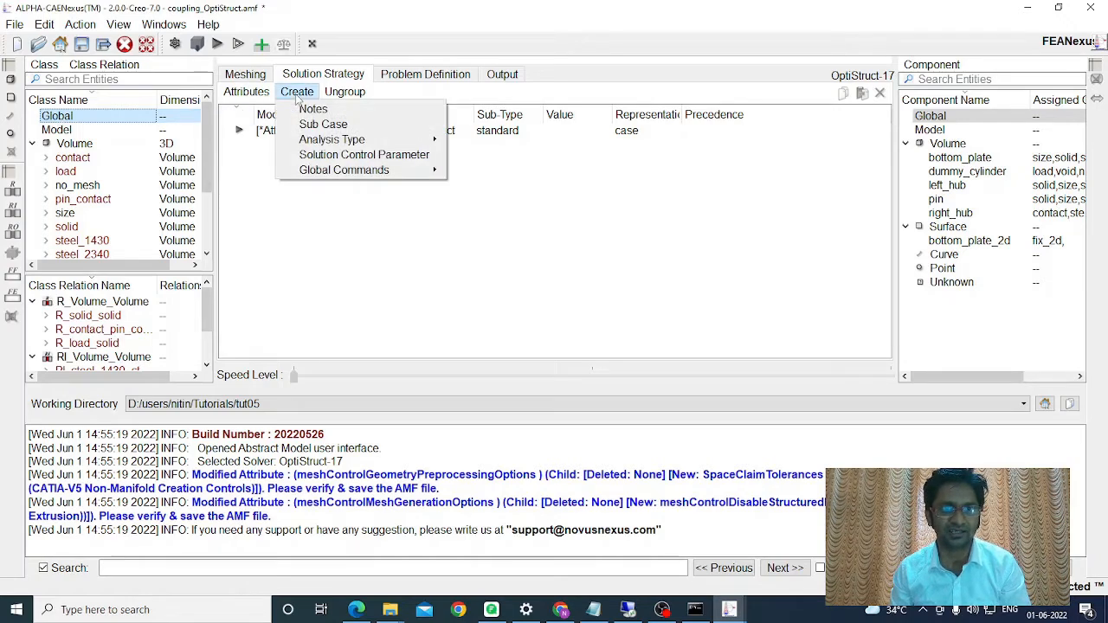
pyautogui.click(341, 127)
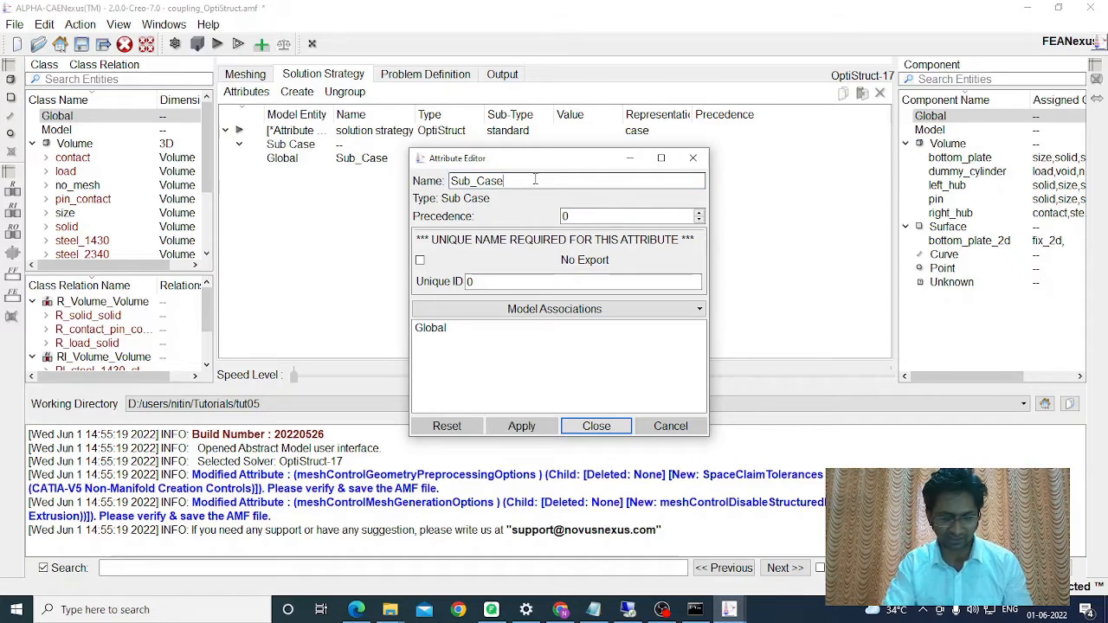
pyautogui.write('_1')
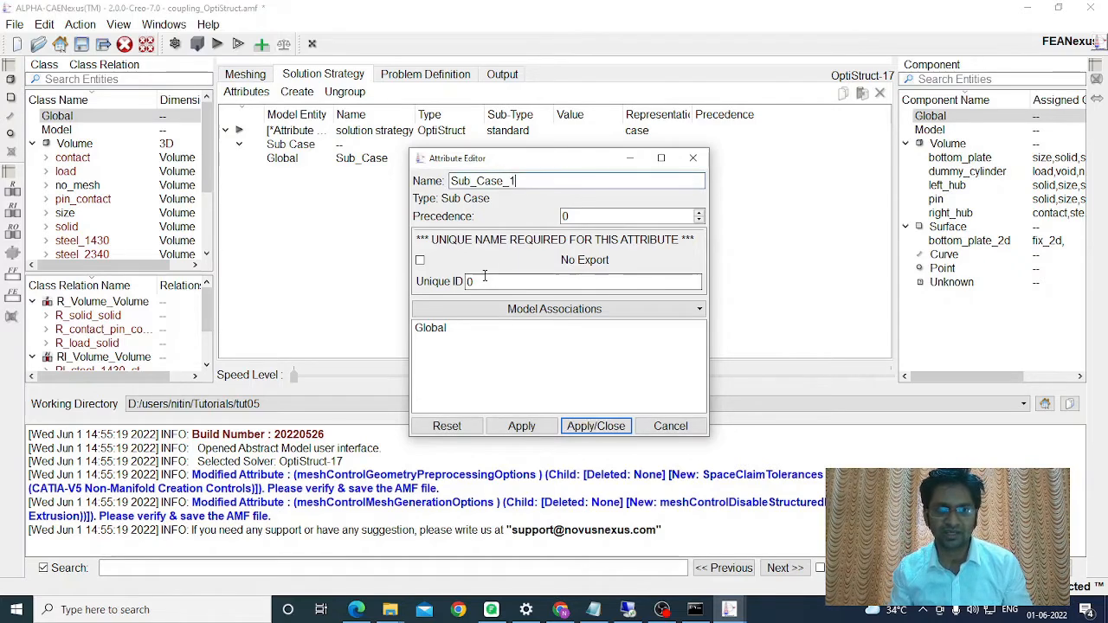
pyautogui.moveTo(478, 281); pyautogui.dragTo(448, 281)
pyautogui.write('1')
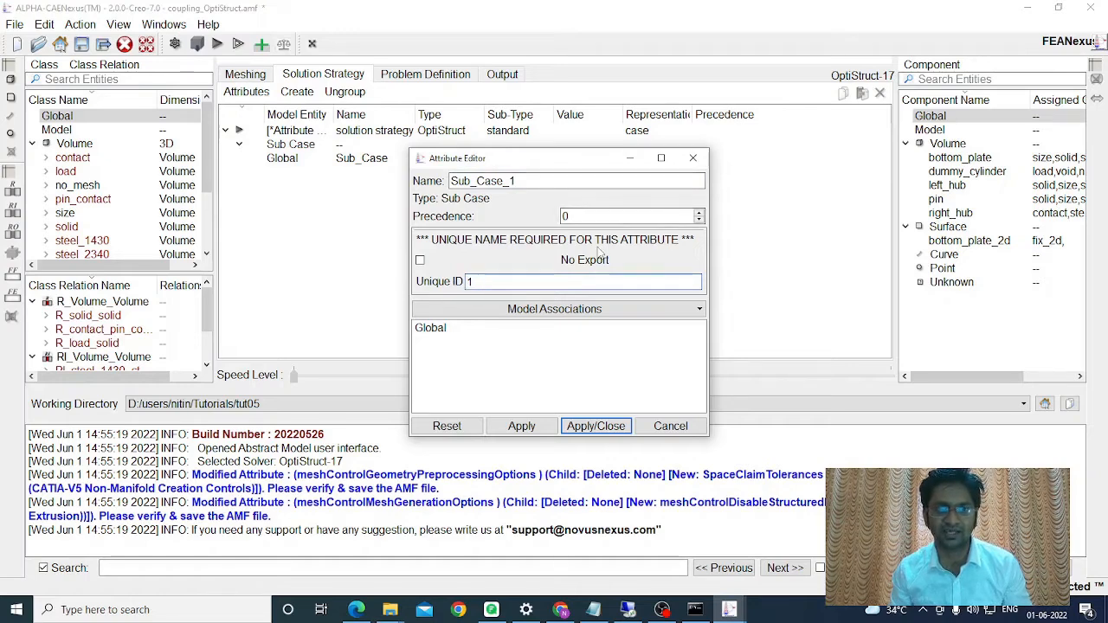
pyautogui.click(596, 426)
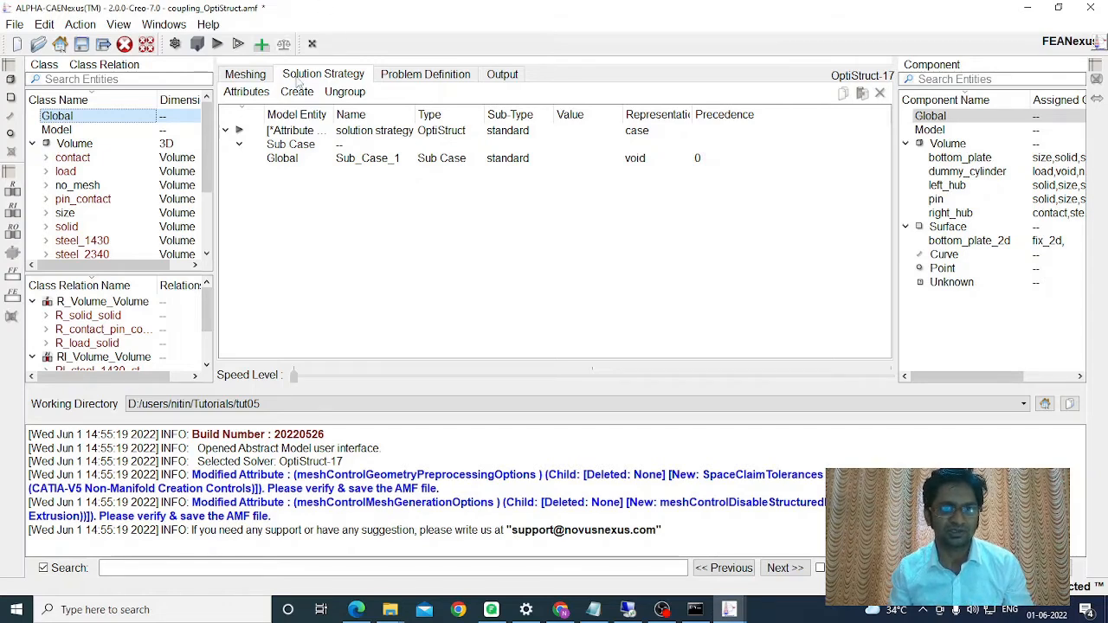
# - Create a second Sub Case attribute on Global, named Sub_Case_2, with unique ID 2
pyautogui.click(50, 120)
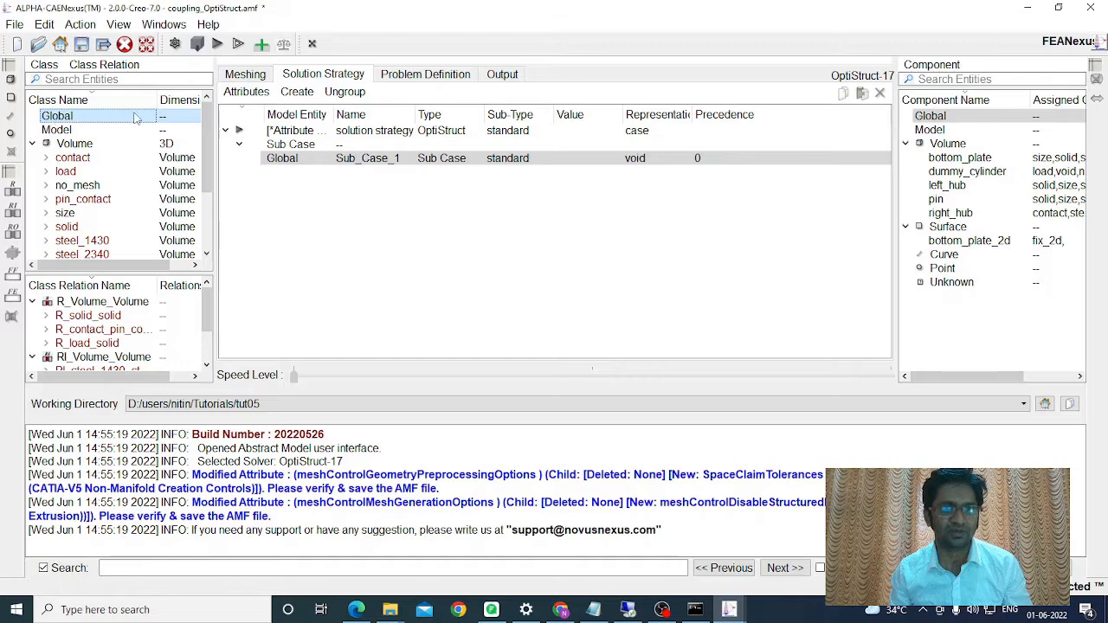
pyautogui.click(297, 92)
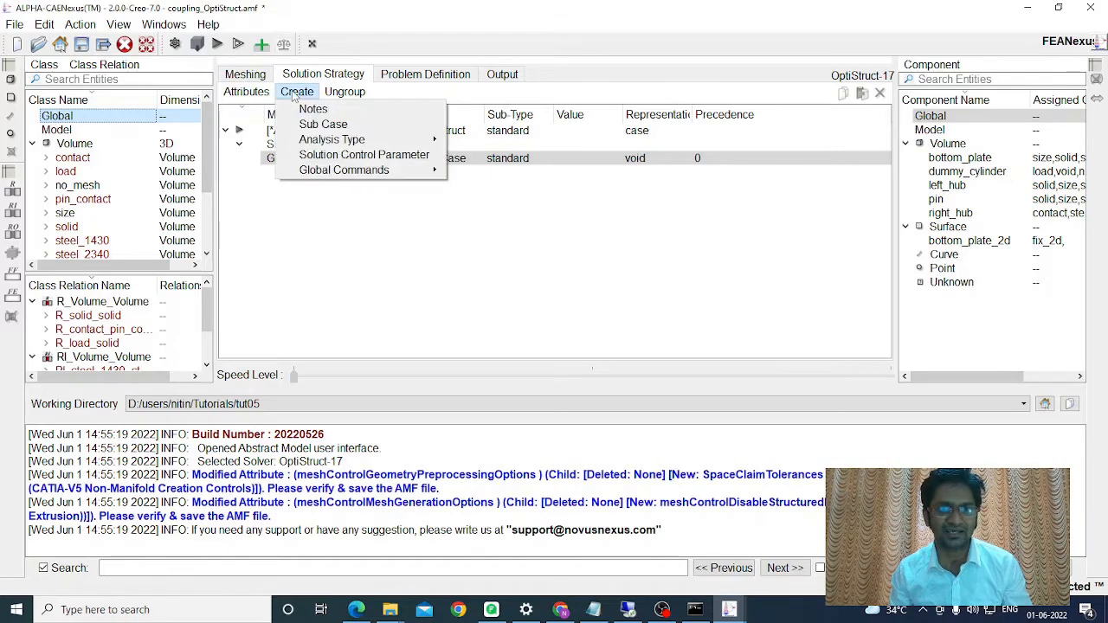
pyautogui.click(320, 125)
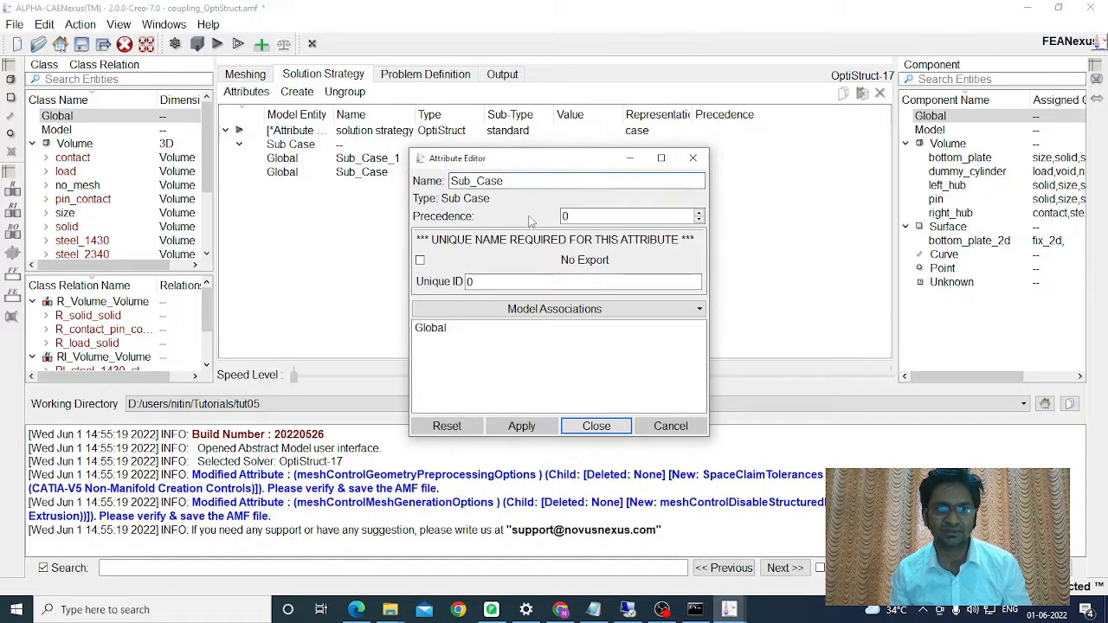
pyautogui.write('_')
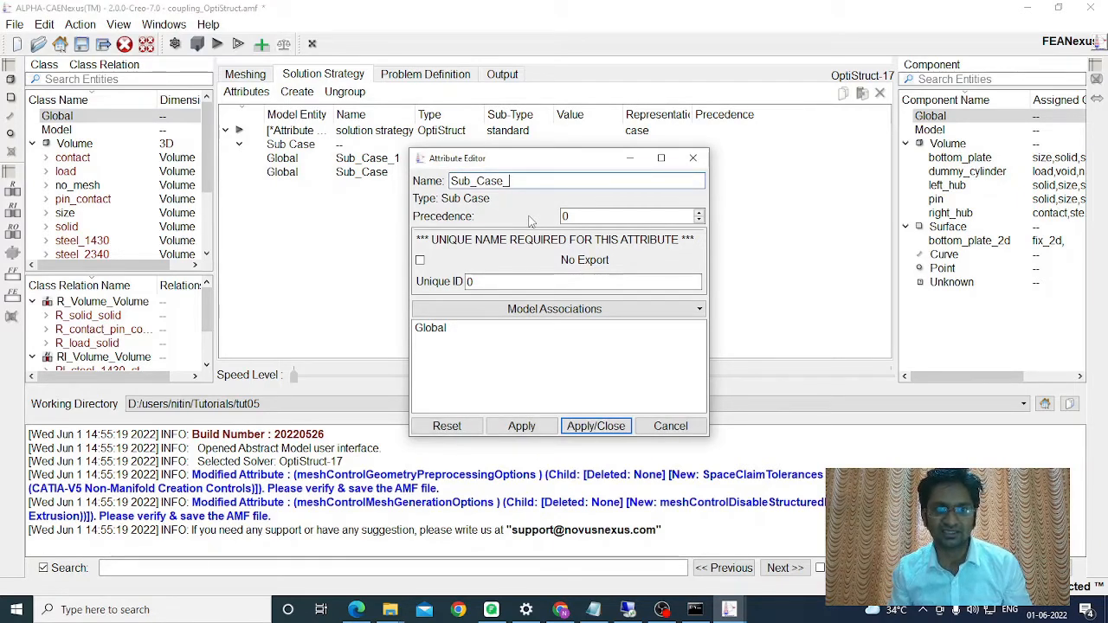
pyautogui.write('2')
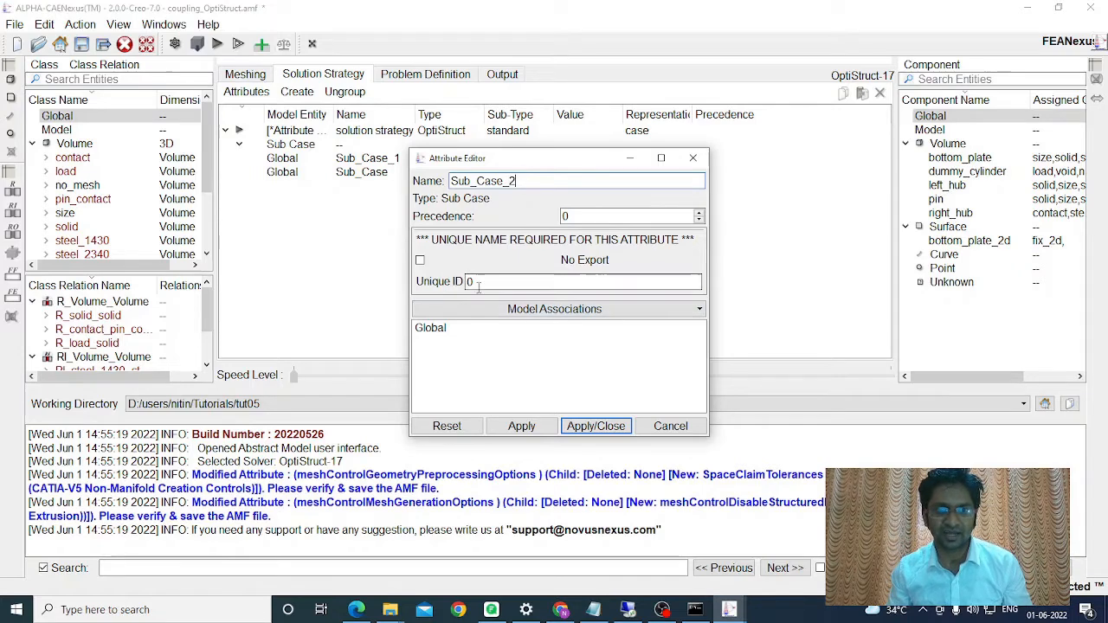
pyautogui.moveTo(478, 284); pyautogui.dragTo(464, 286)
pyautogui.write('2')
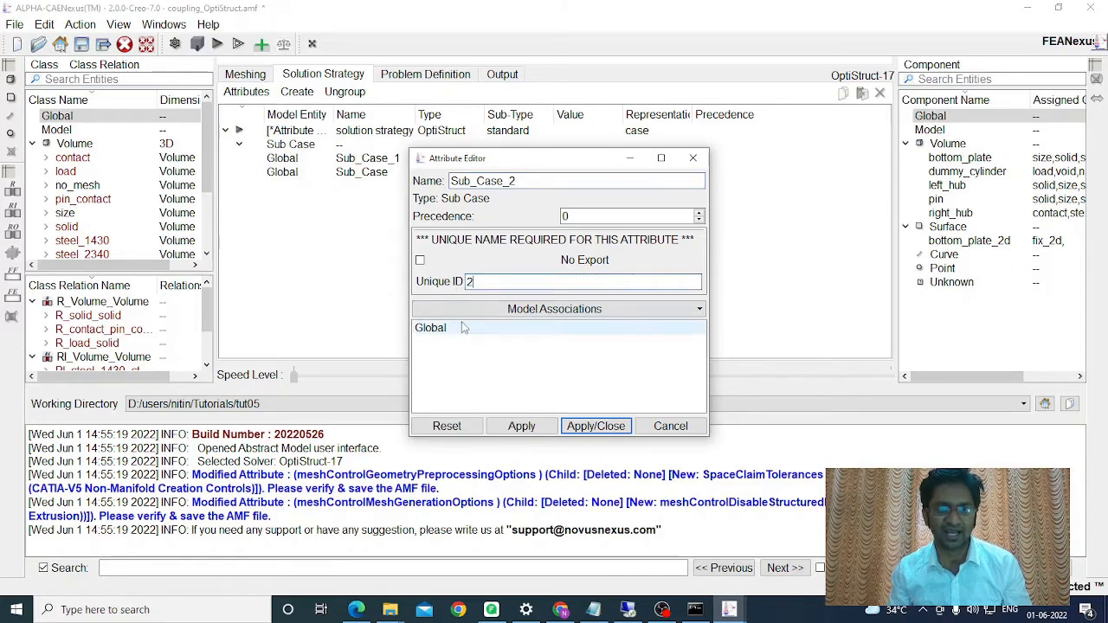
pyautogui.click(595, 426)
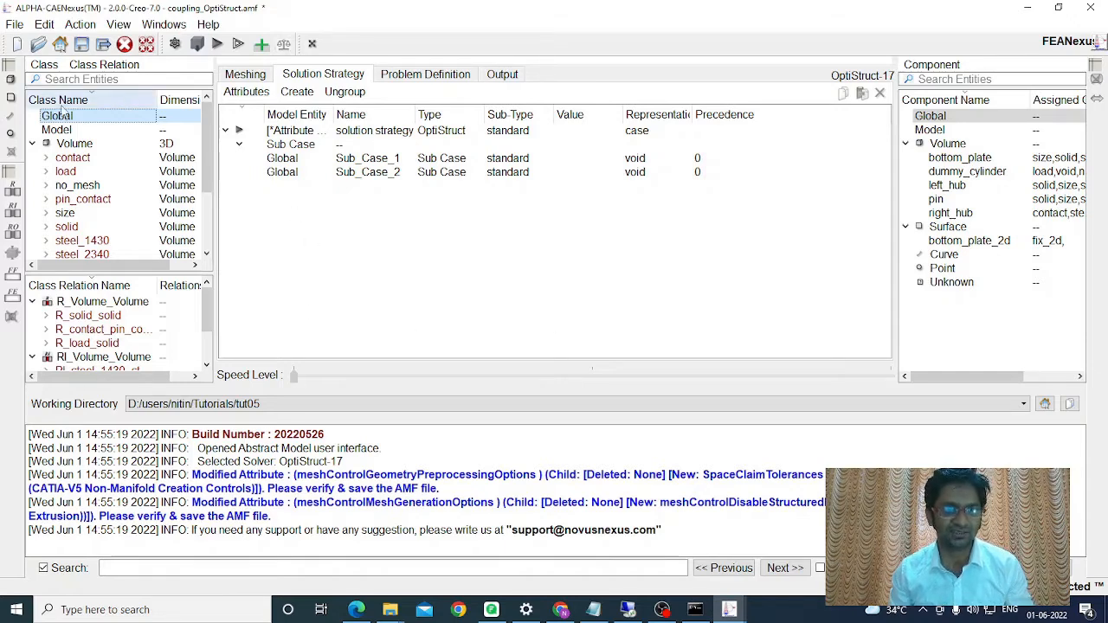
# - Create a Static Analysis type attribute on Global applying to SubCase IDs 1,2, and widen the attribute list's Name column
pyautogui.click(56, 118)
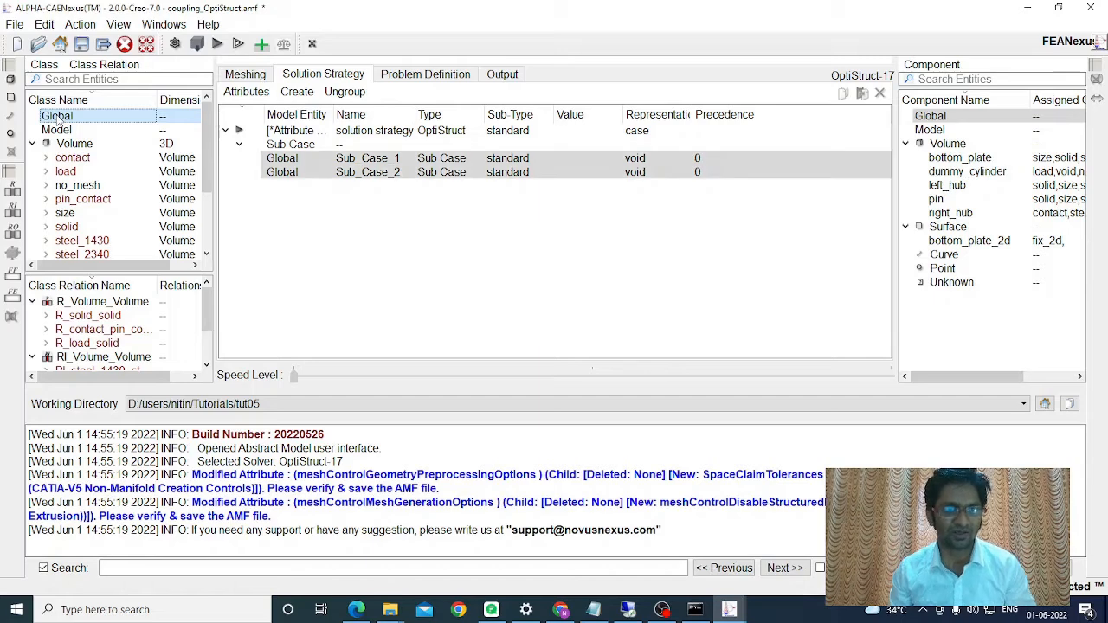
pyautogui.click(302, 96)
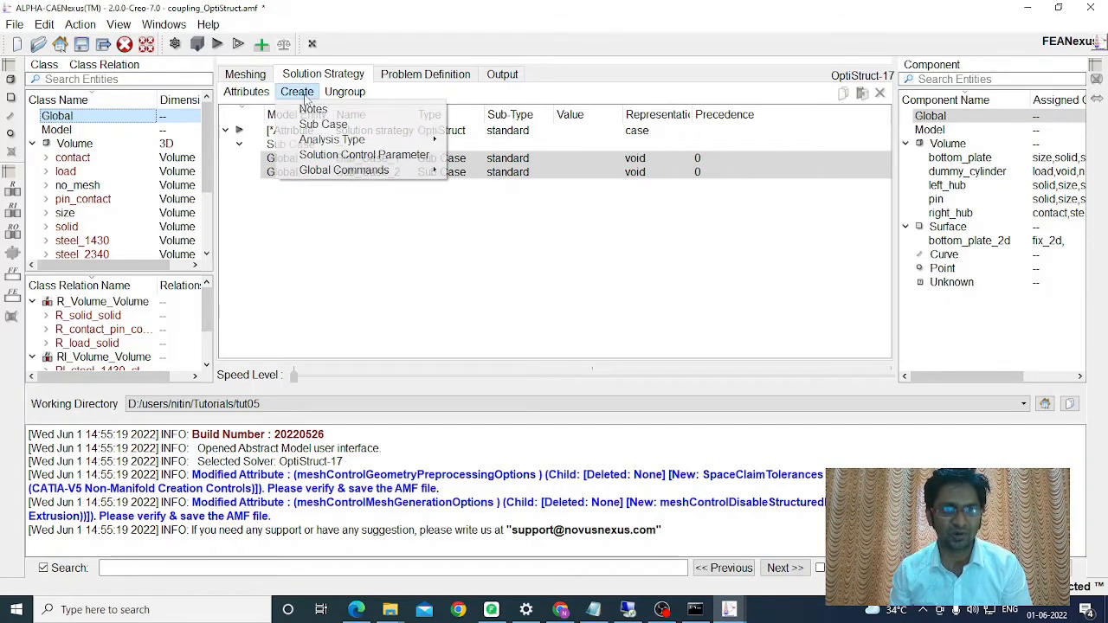
pyautogui.moveTo(324, 142)
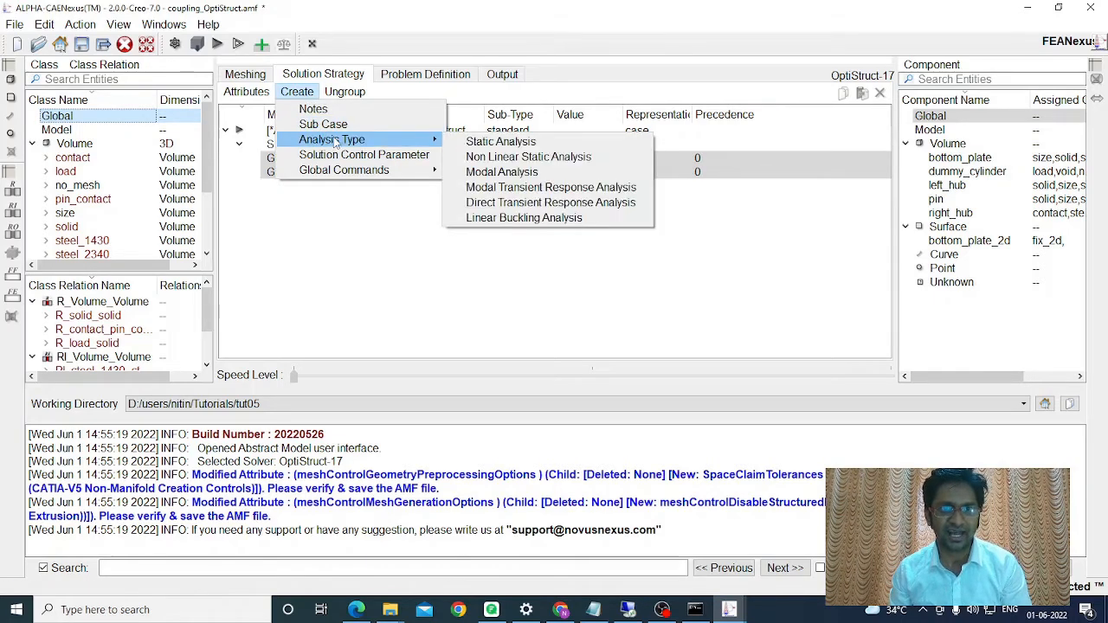
pyautogui.click(540, 143)
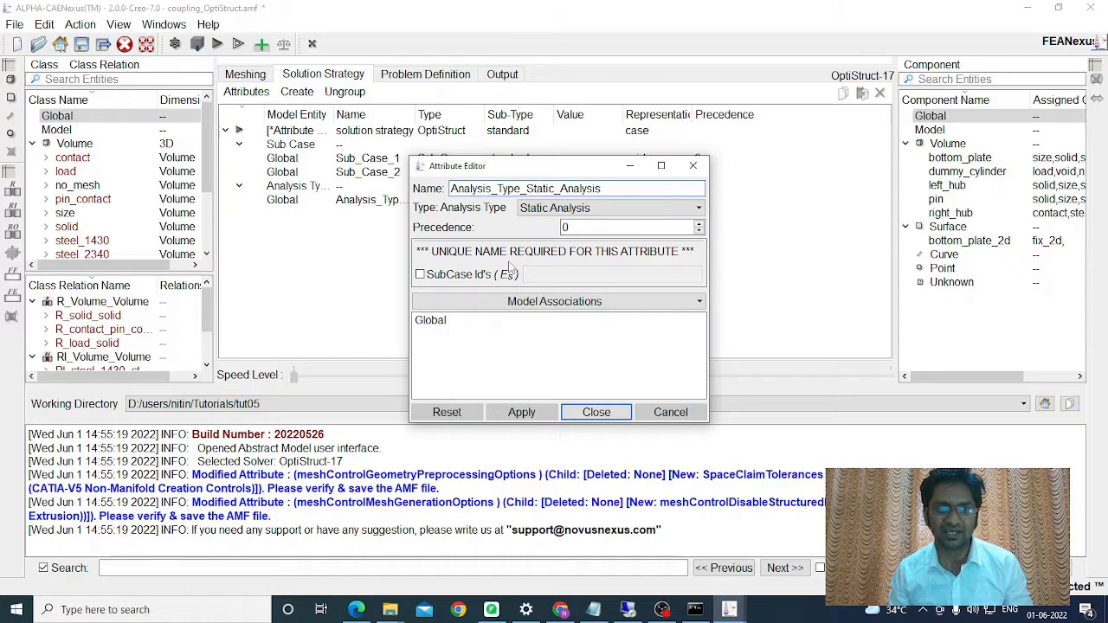
pyautogui.click(420, 275)
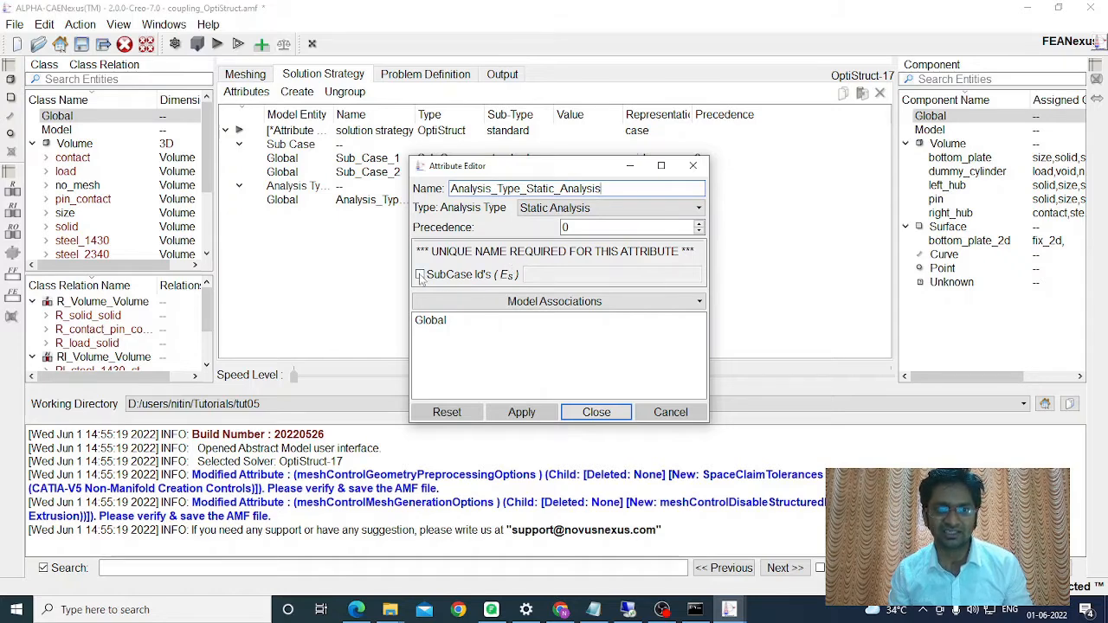
pyautogui.click(549, 275)
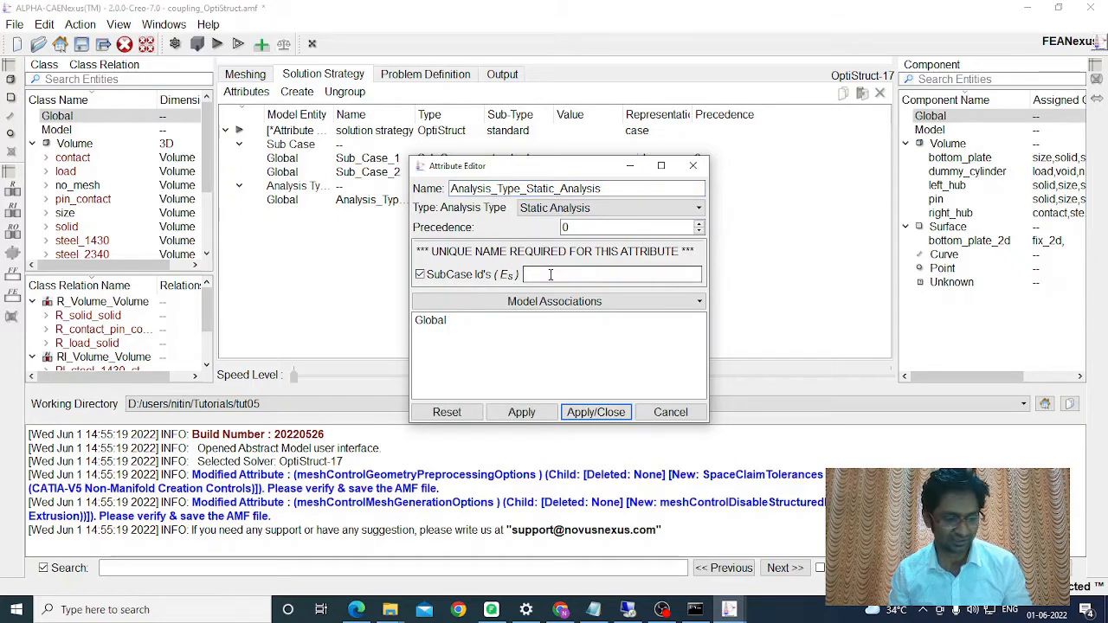
pyautogui.write('1,2')
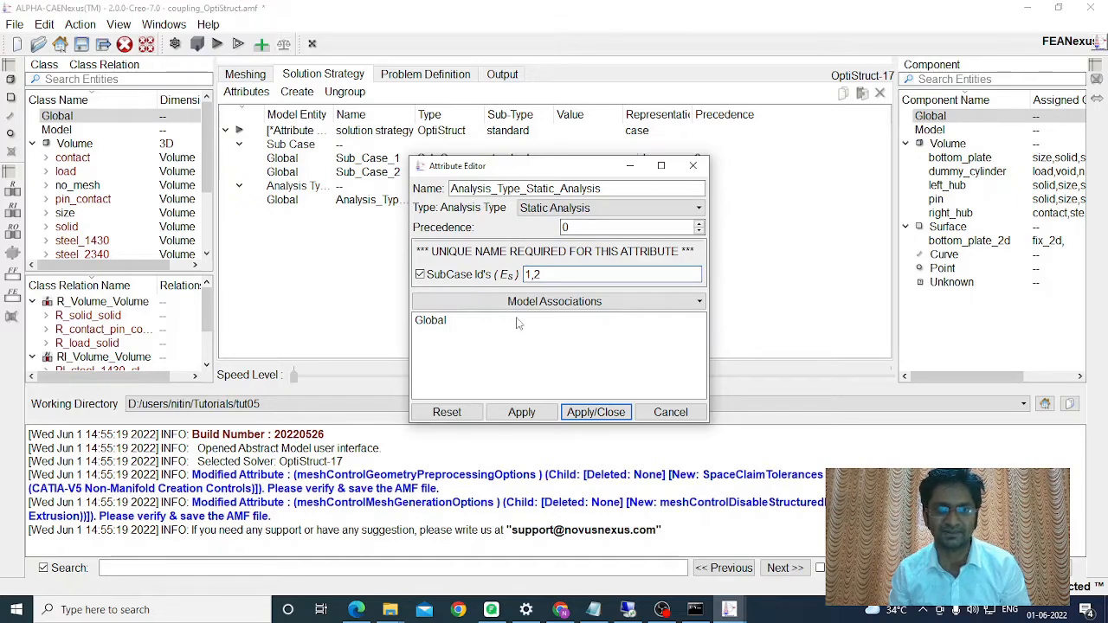
pyautogui.click(595, 412)
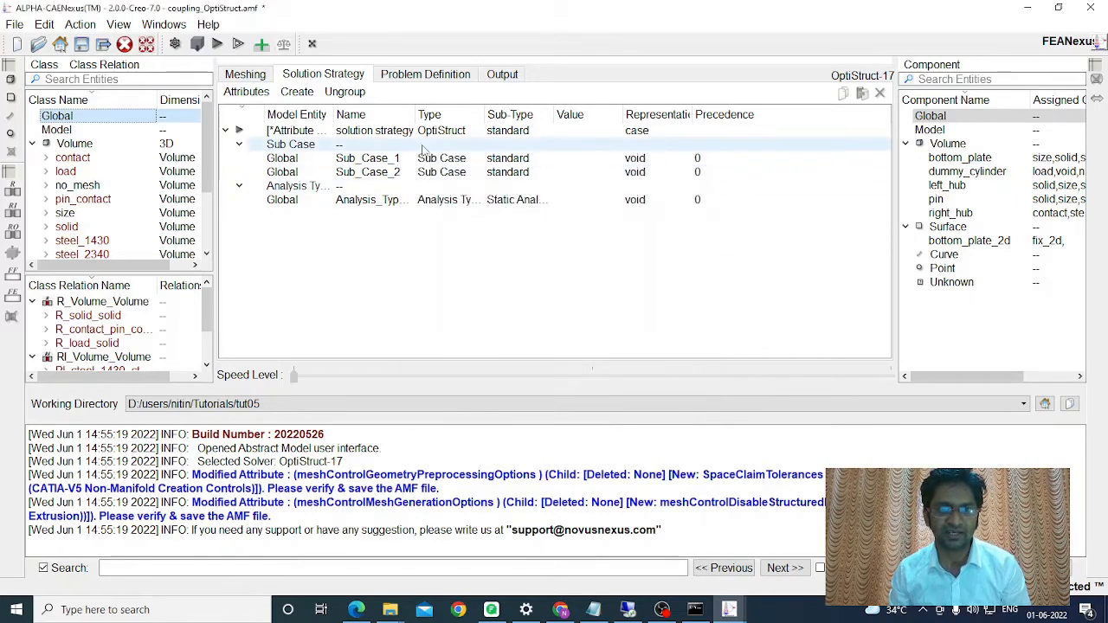
pyautogui.moveTo(419, 114); pyautogui.dragTo(499, 115)
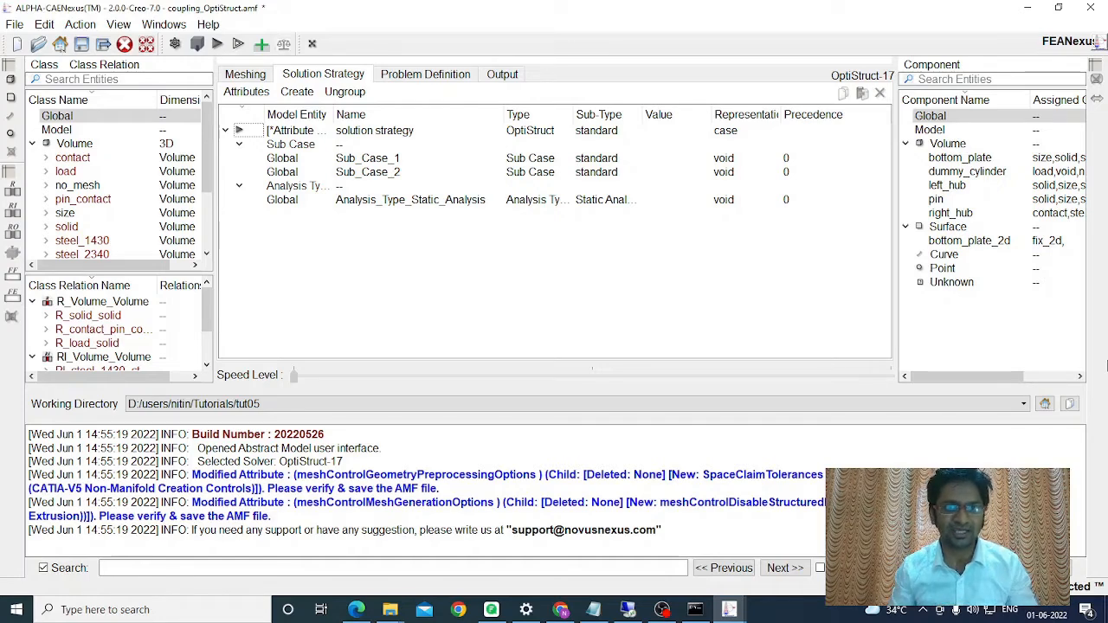
# - Create a fully specified MAT1 material model on Global in the problem definition and name it MAT1_steel_1430
pyautogui.click(415, 75)
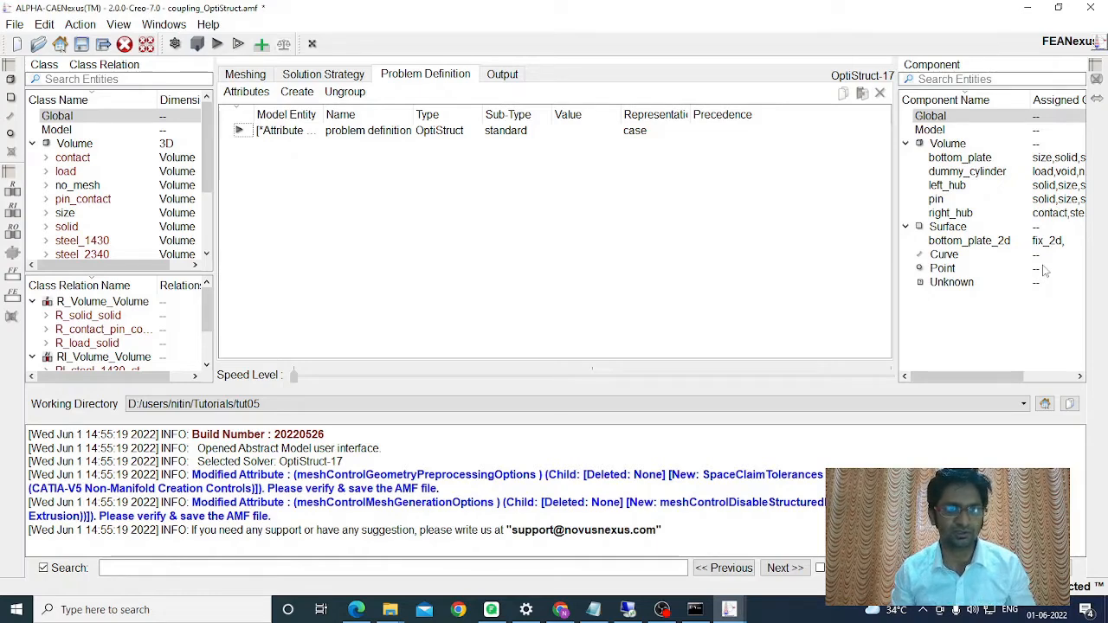
pyautogui.click(57, 118)
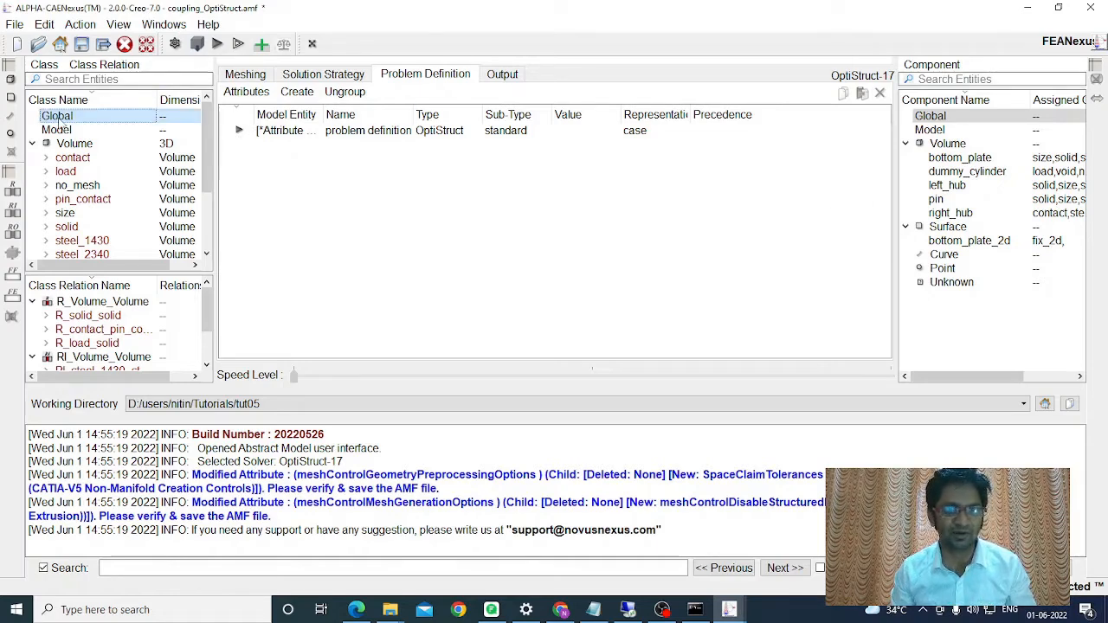
pyautogui.click(298, 93)
pyautogui.moveTo(333, 171)
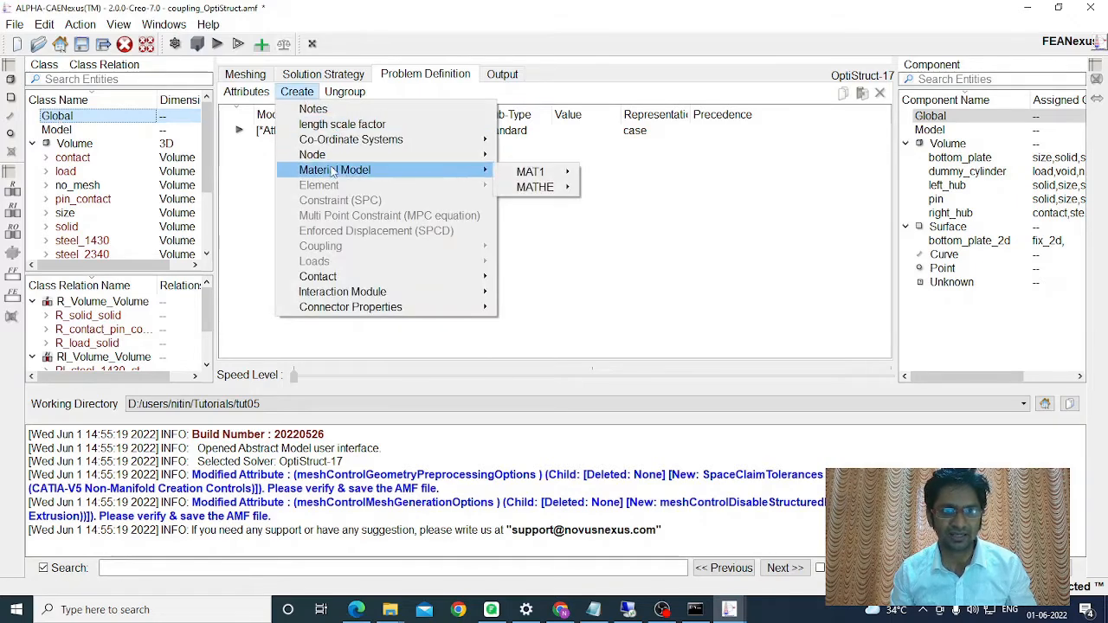
pyautogui.moveTo(550, 175)
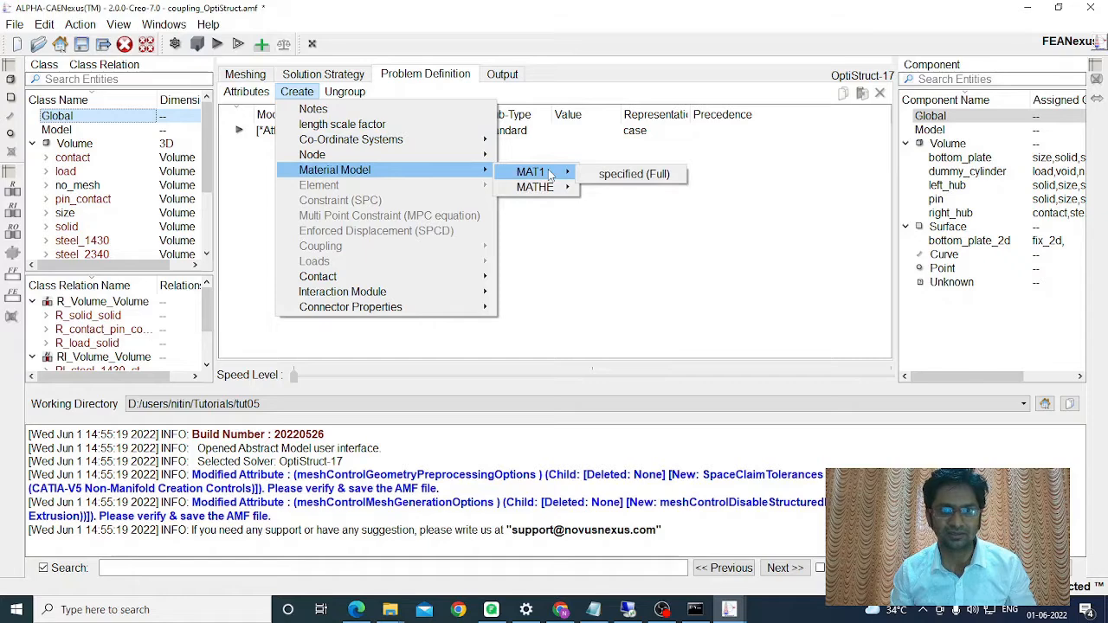
pyautogui.click(618, 175)
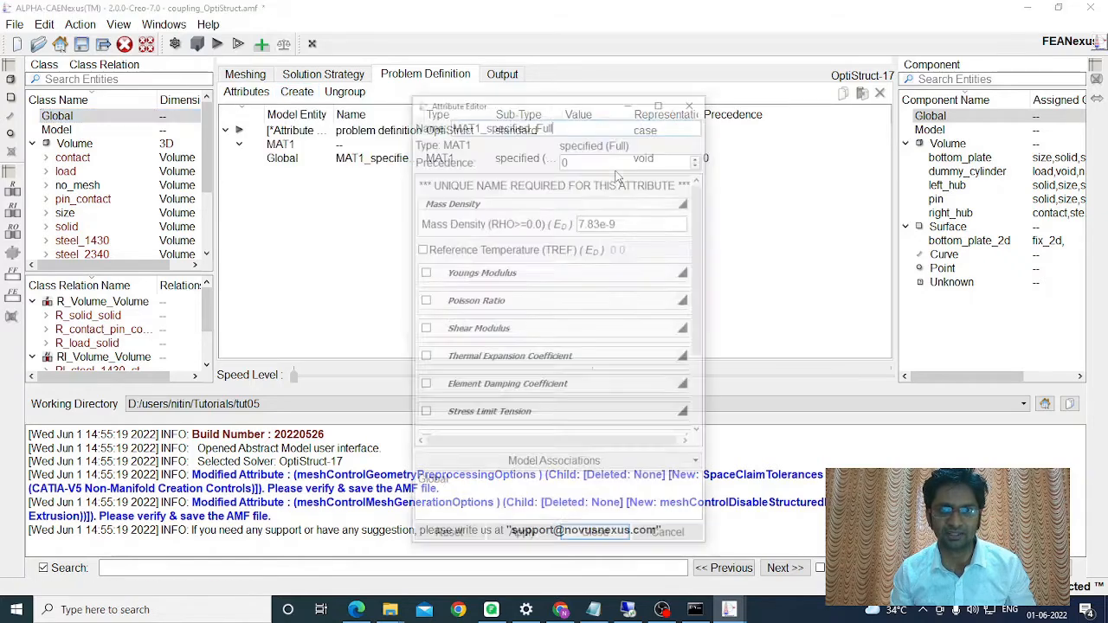
pyautogui.click(562, 125)
pyautogui.doubleClick(563, 125)
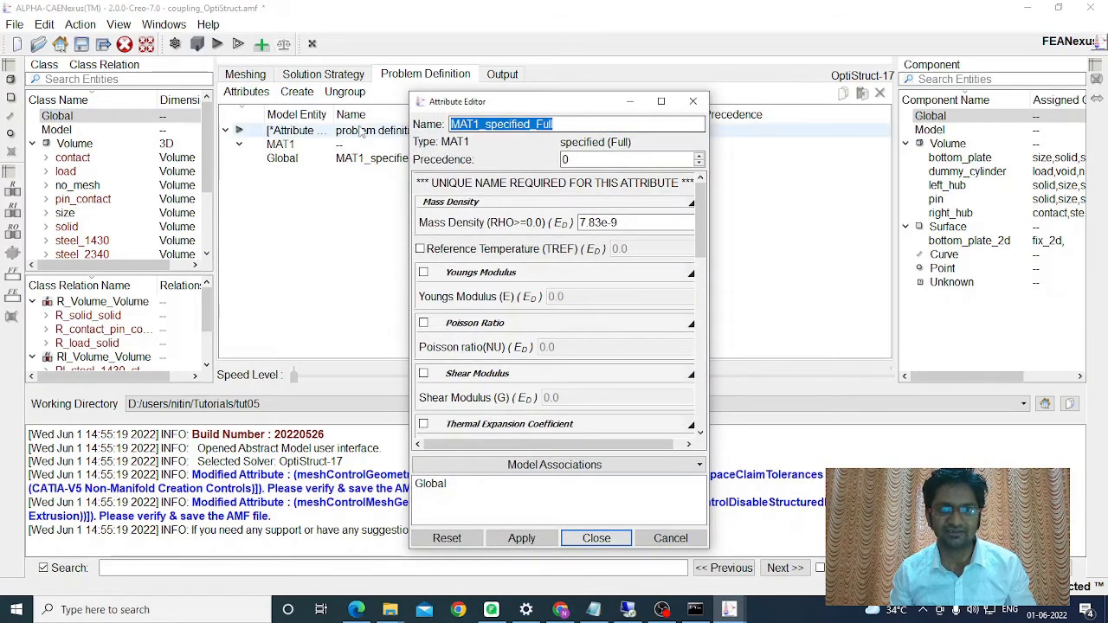
pyautogui.write('MAT')
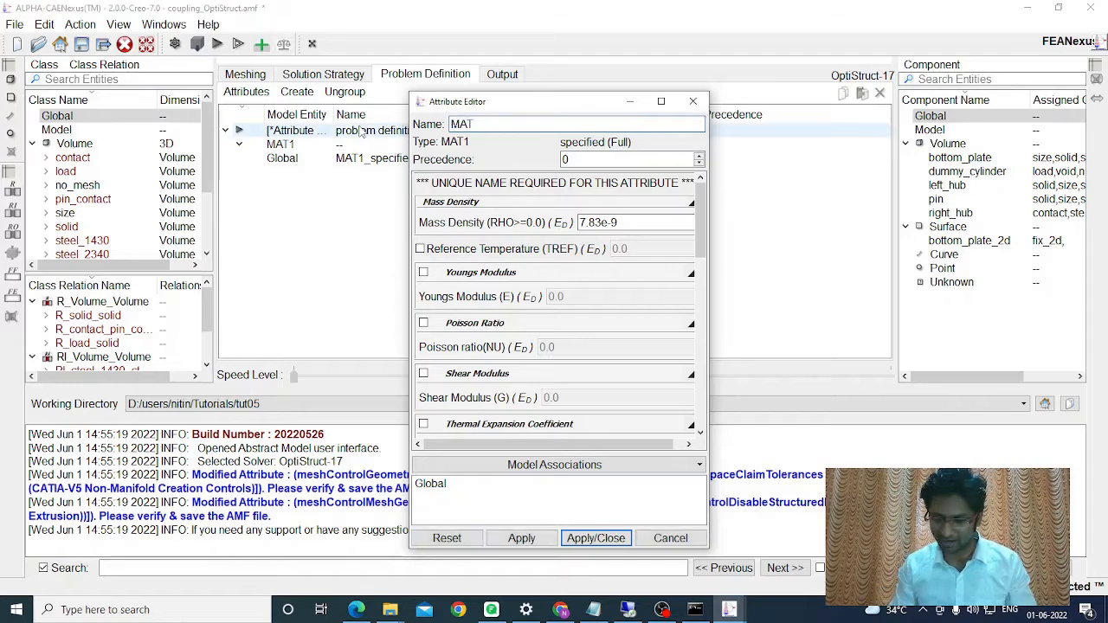
pyautogui.write('1_stee')
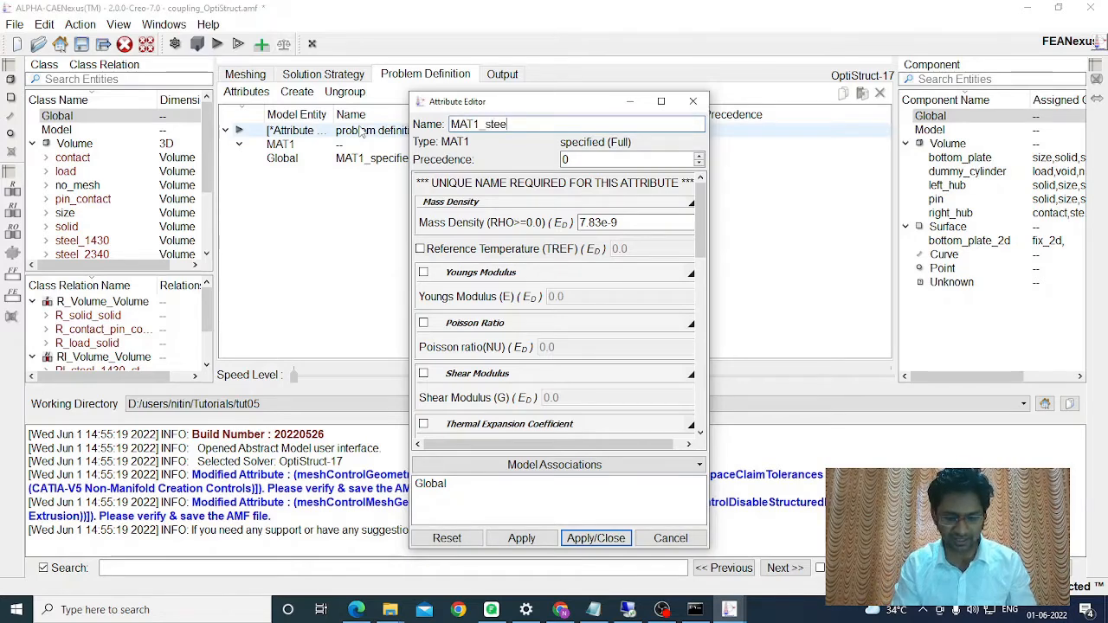
pyautogui.write('l_143')
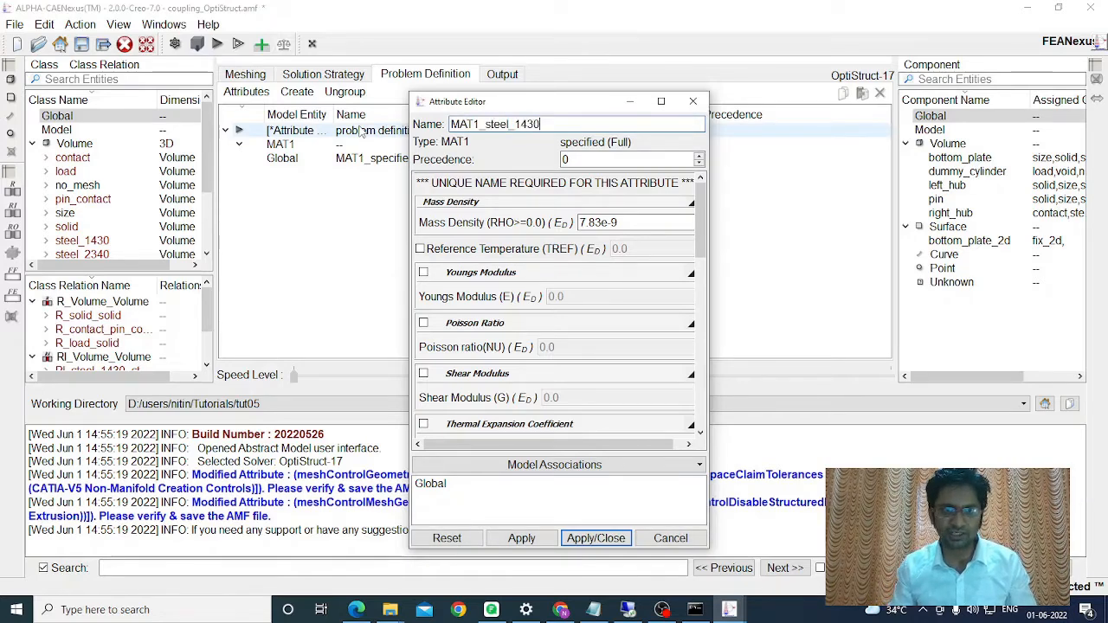
pyautogui.write('0')
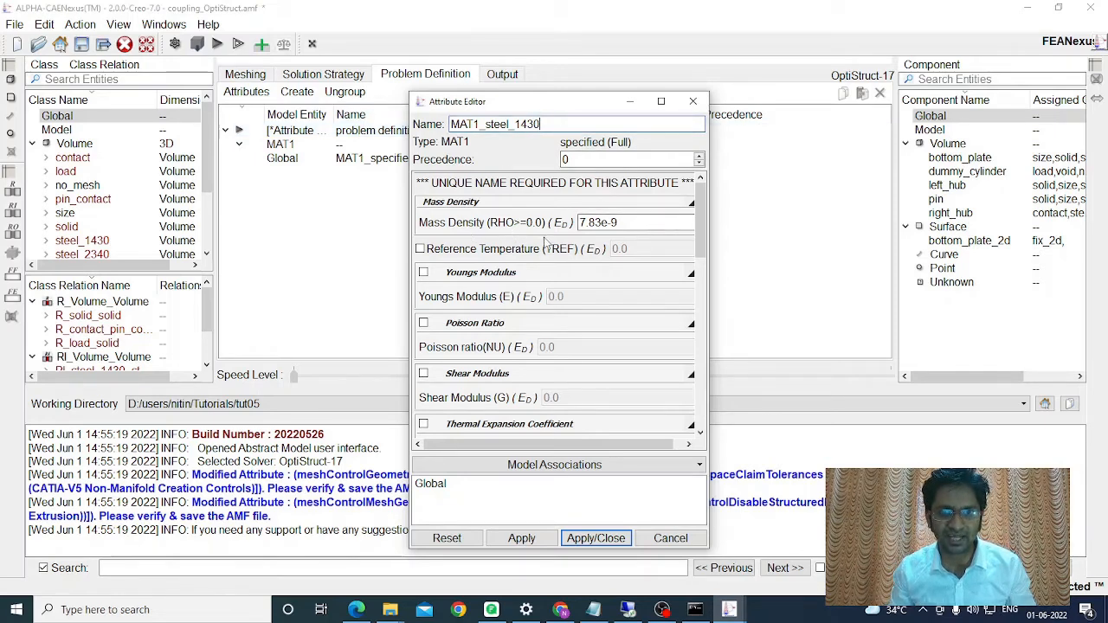
# - Give MAT1_steel_1430 a Youngs modulus of 206000 and a Poisson ratio of 0.29, apply it, and widen the attribute list's Name column
pyautogui.click(423, 274)
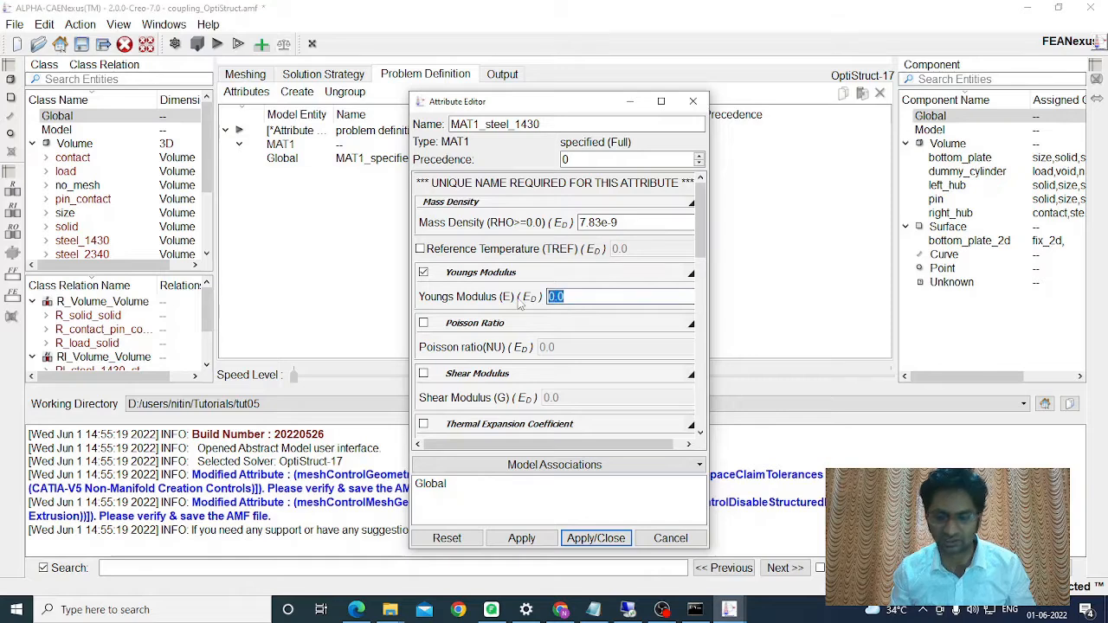
pyautogui.write('206000')
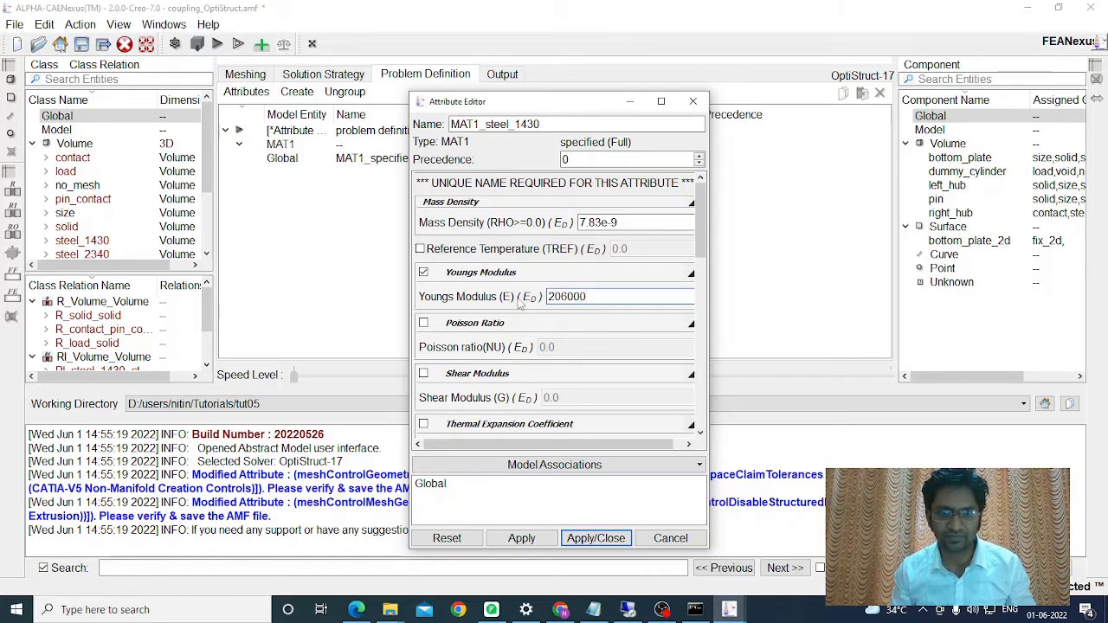
pyautogui.click(424, 323)
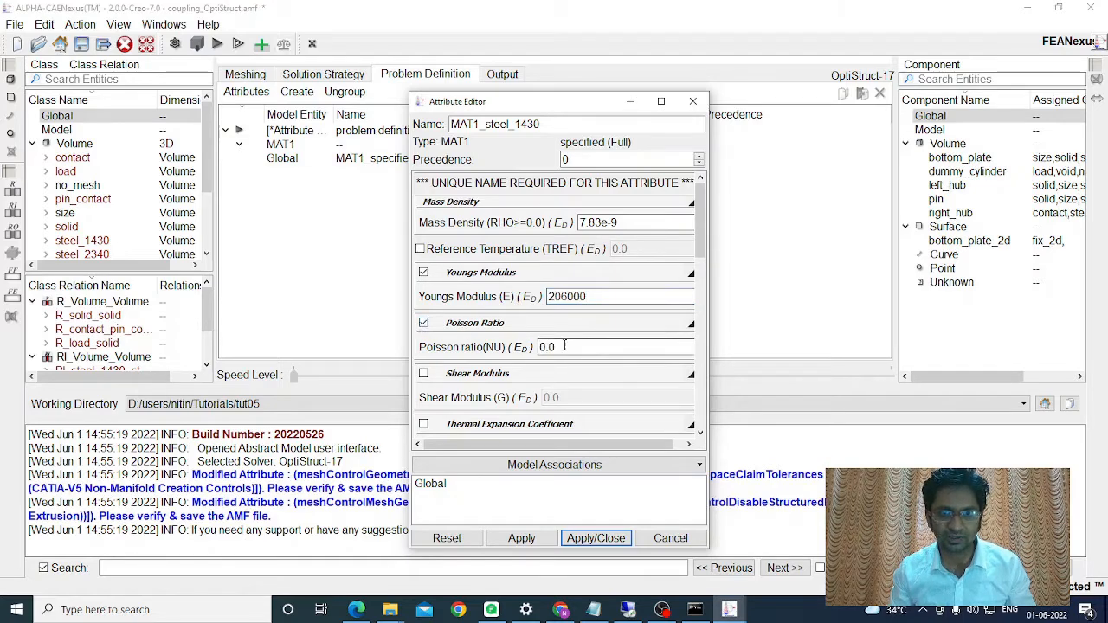
pyautogui.write('0.29')
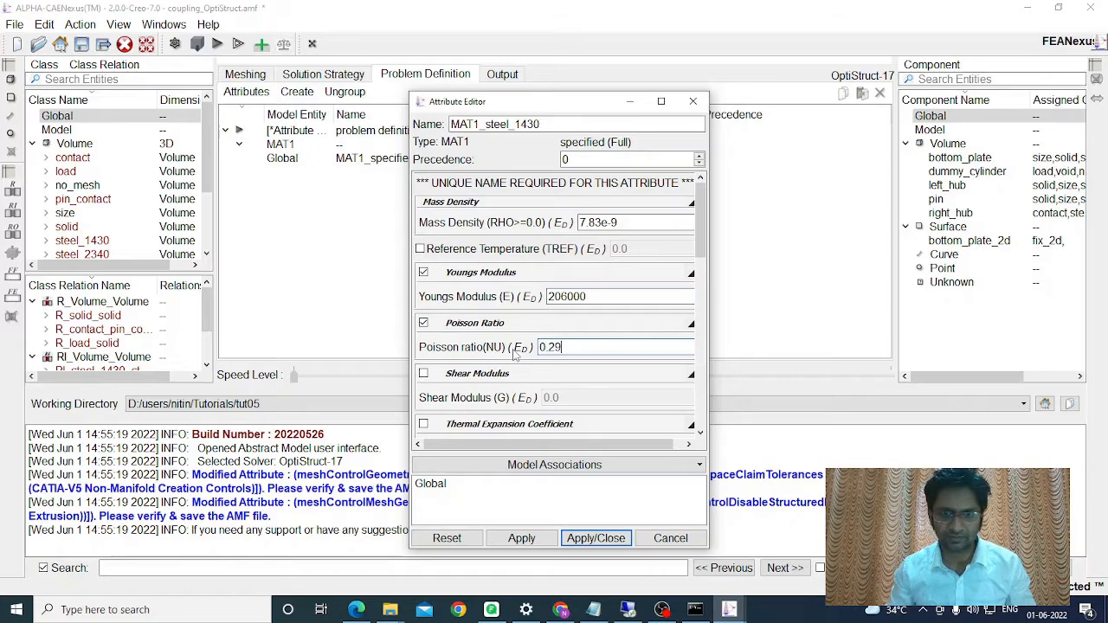
pyautogui.click(588, 539)
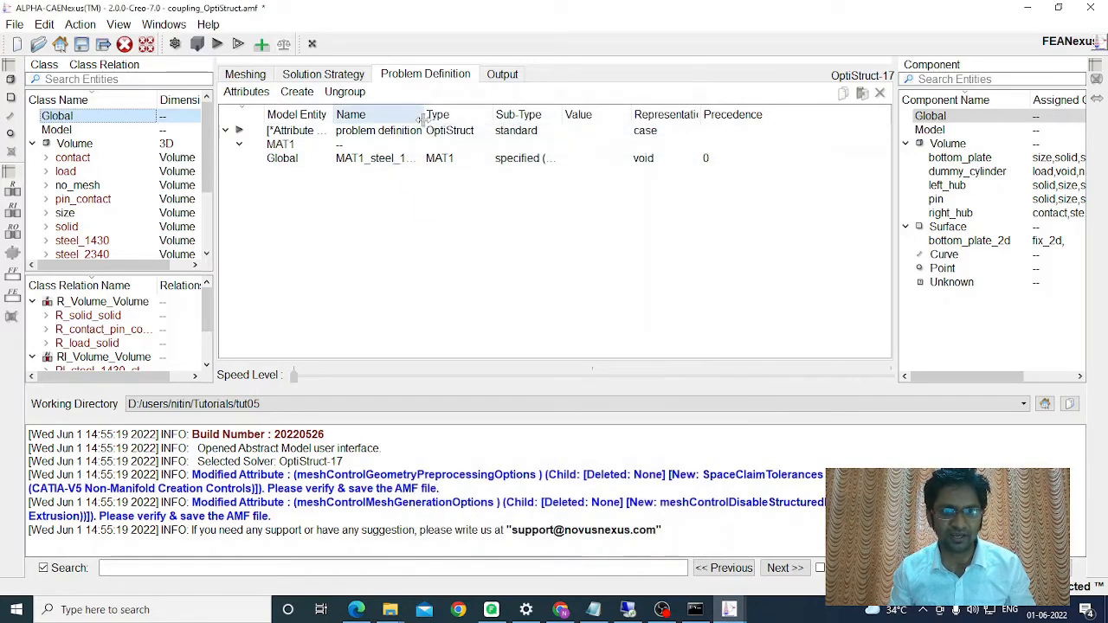
pyautogui.moveTo(447, 117); pyautogui.dragTo(487, 117)
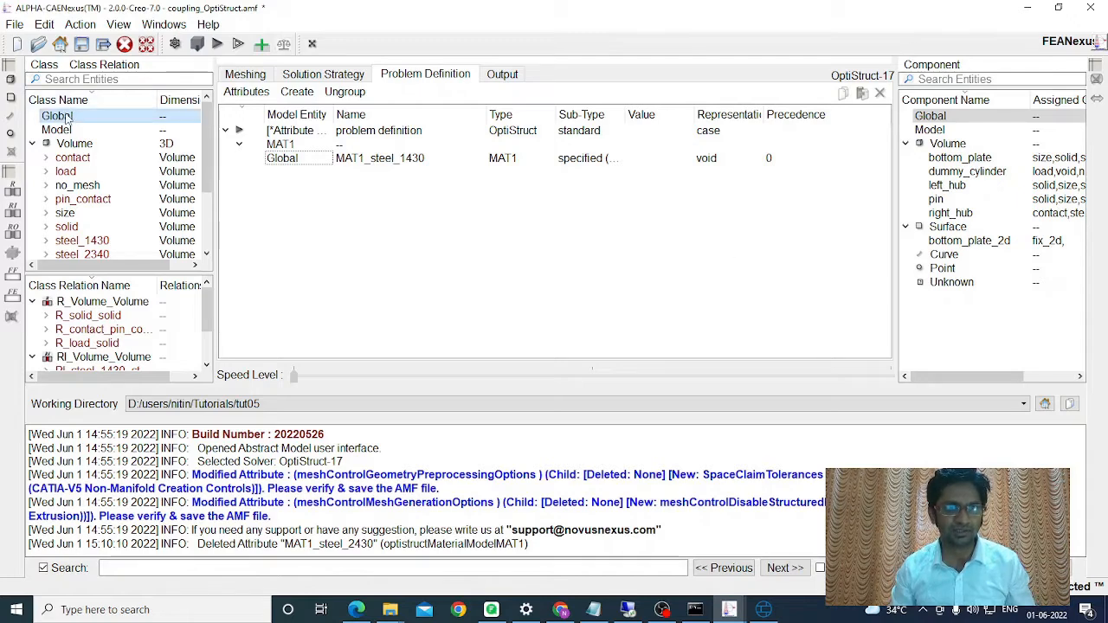
# - Create a second fully specified MAT1 material model on Global and name it MAT1_steel_2430
pyautogui.click(130, 116)
pyautogui.click(302, 94)
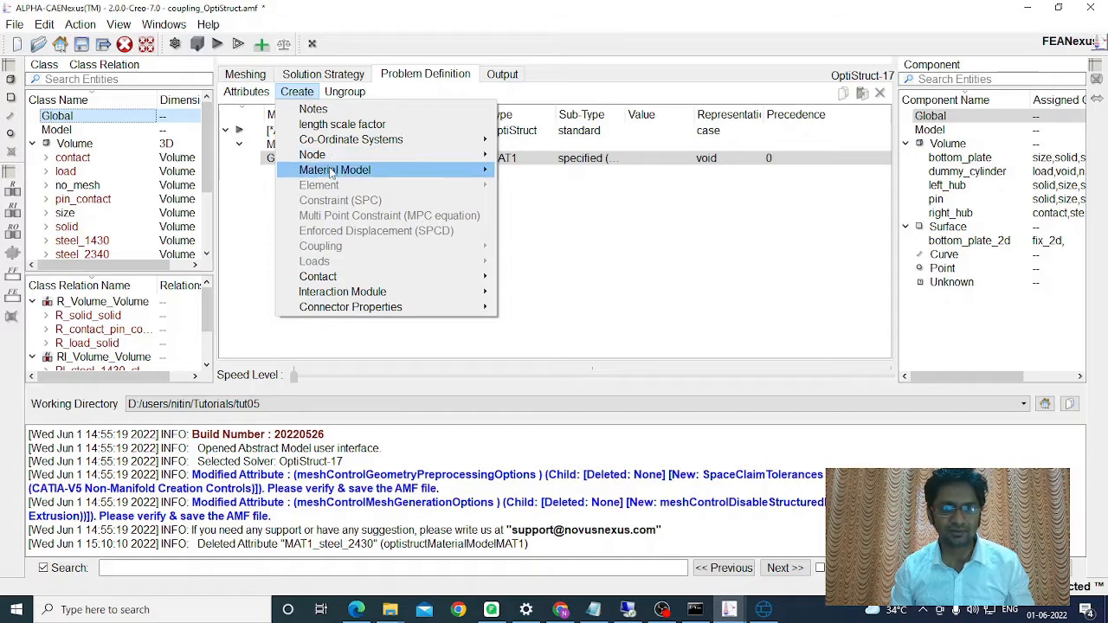
pyautogui.moveTo(432, 171)
pyautogui.moveTo(530, 171)
pyautogui.click(613, 173)
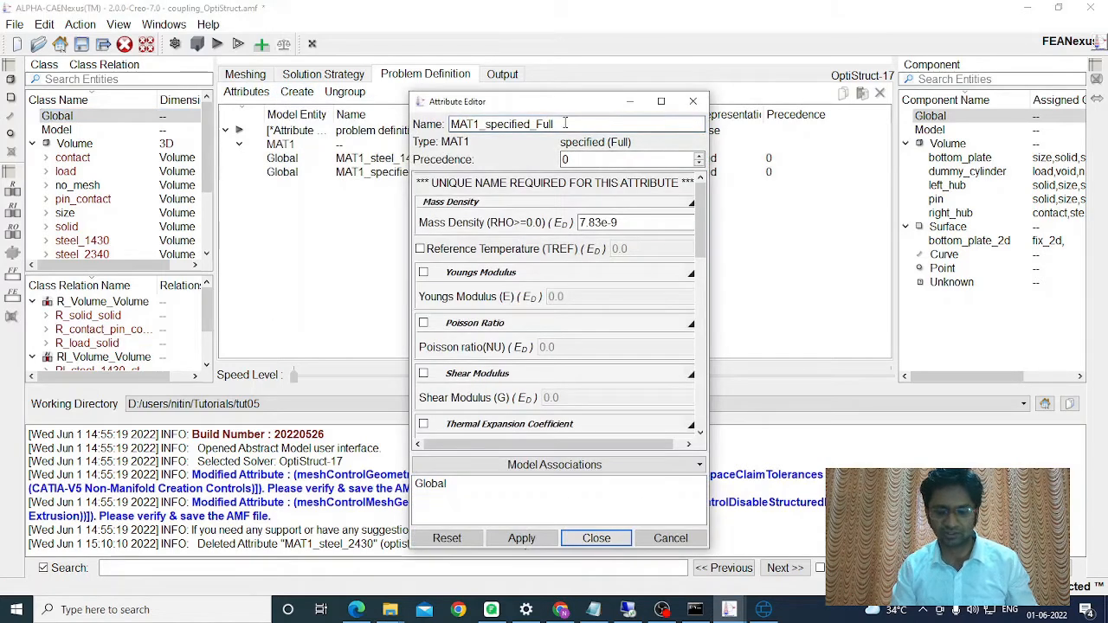
pyautogui.click(565, 123)
pyautogui.press('BackSpace')
pyautogui.press('BackSpace')
pyautogui.press('BackSpace')
pyautogui.press('BackSpace')
pyautogui.press('BackSpace')
pyautogui.press('BackSpace')
pyautogui.press('BackSpace')
pyautogui.press('BackSpace')
pyautogui.press('BackSpace')
pyautogui.press('BackSpace')
pyautogui.press('BackSpace')
pyautogui.press('BackSpace')
pyautogui.press('BackSpace')
pyautogui.press('BackSpace')
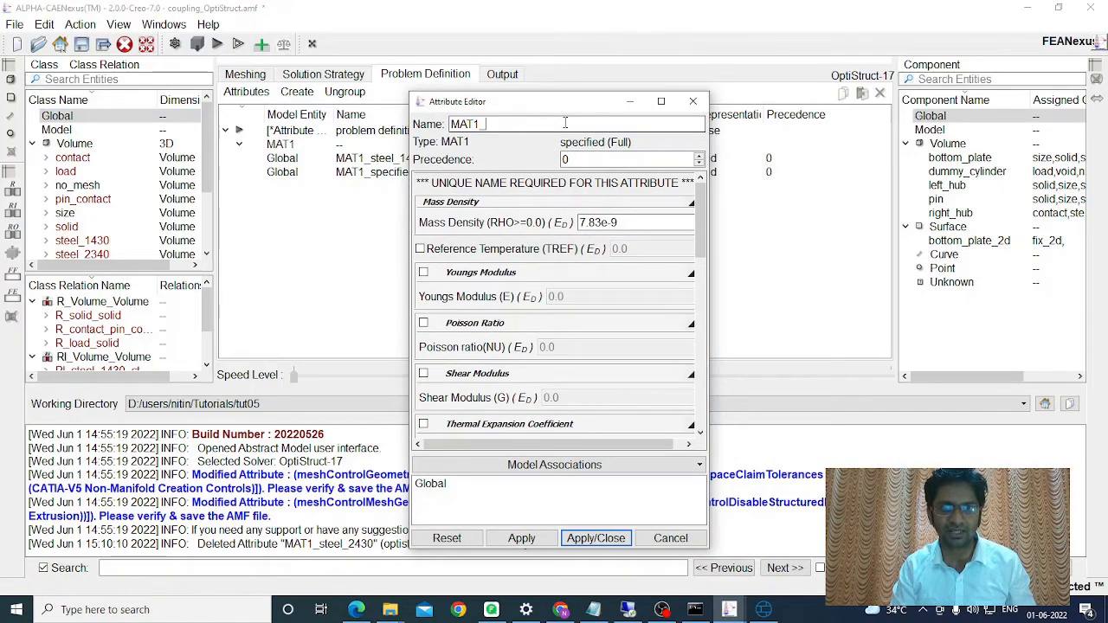
pyautogui.write('steel')
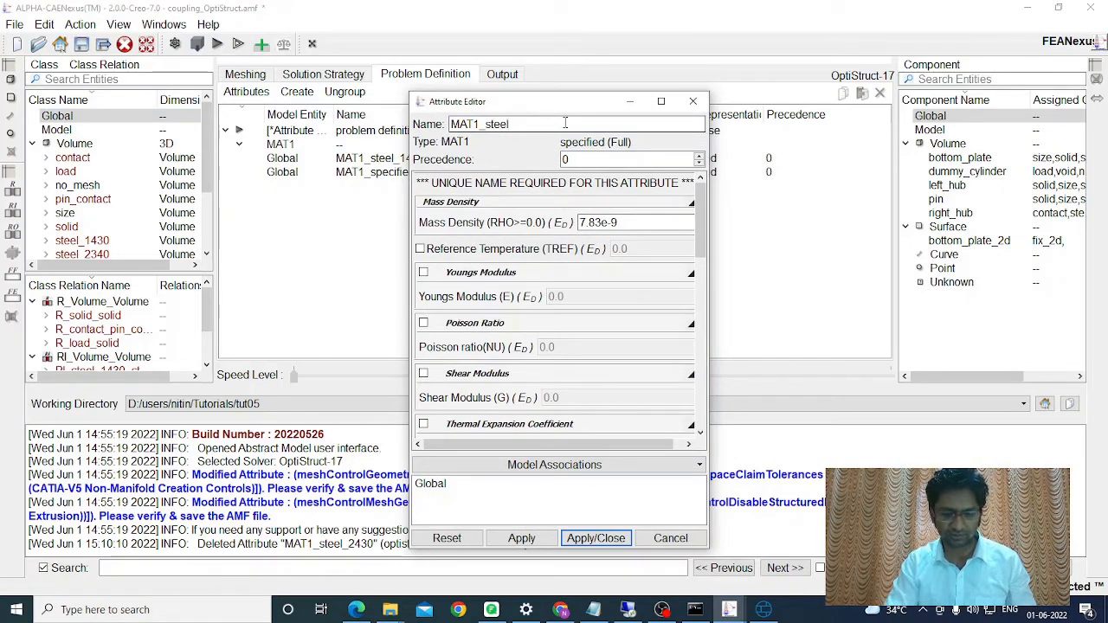
pyautogui.write('_2430')
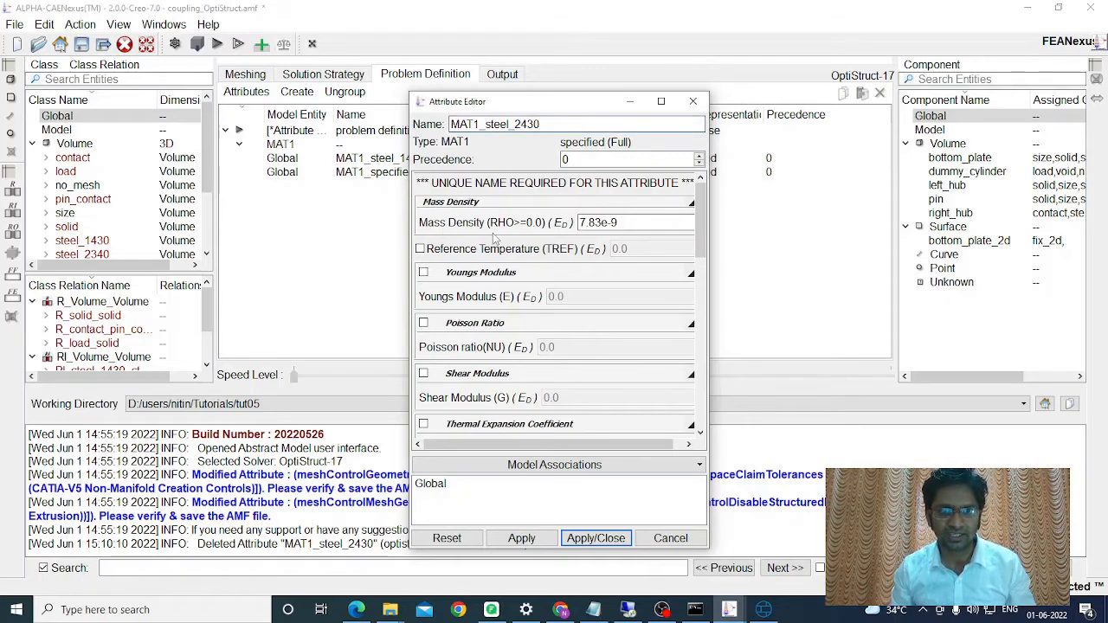
# - Set the mass density of MAT1_steel_2430 to 7.7e-9
pyautogui.moveTo(601, 224); pyautogui.dragTo(595, 223)
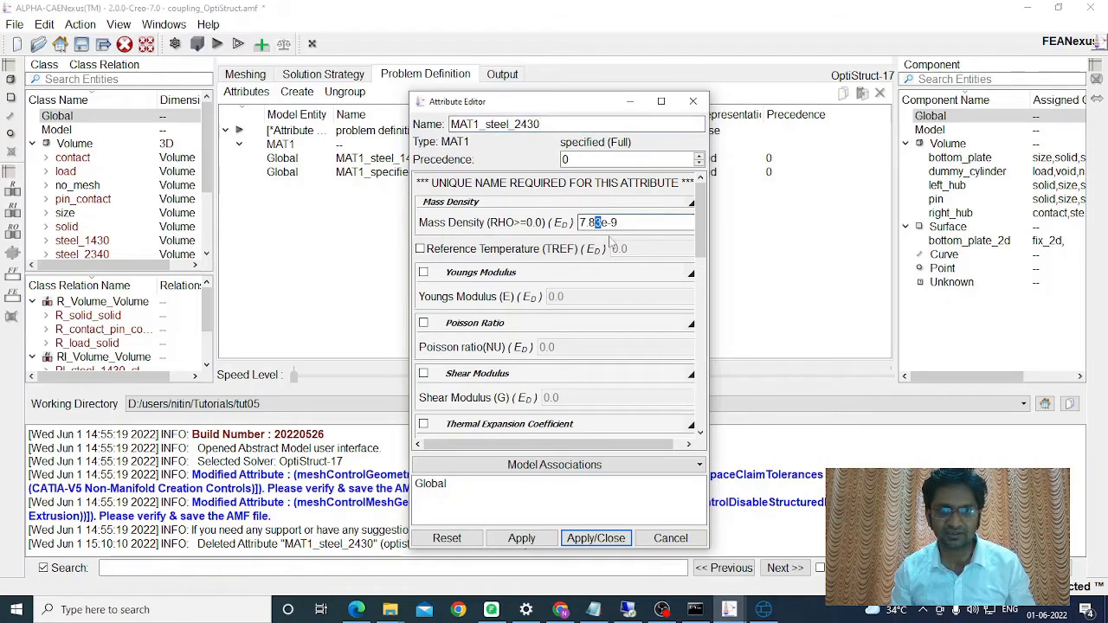
pyautogui.press('BackSpace')
pyautogui.press('BackSpace')
pyautogui.press('BackSpace')
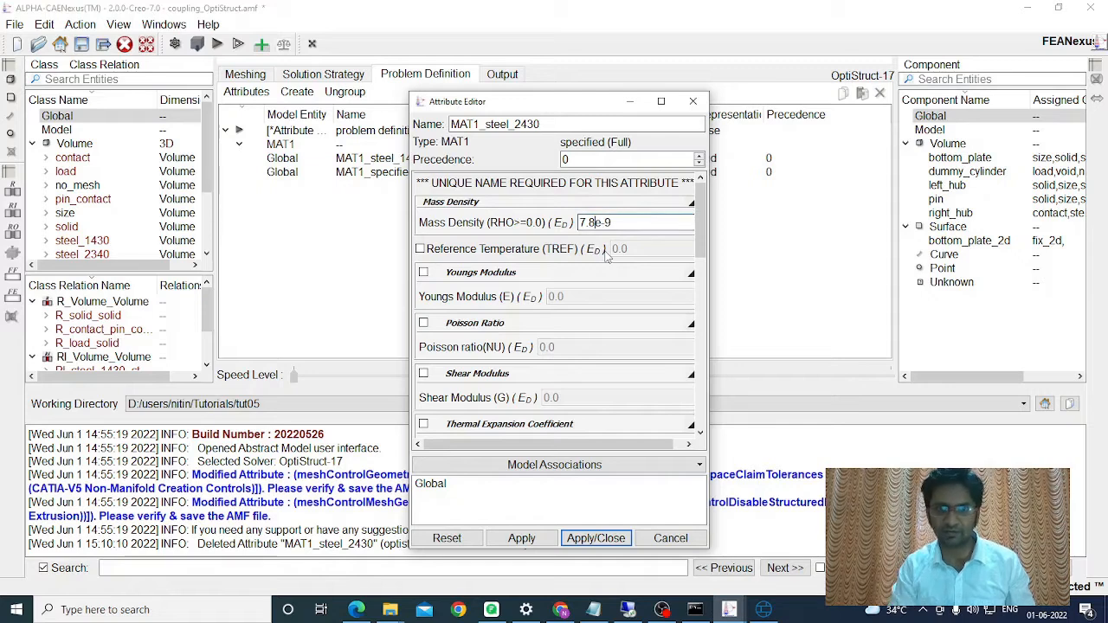
pyautogui.write('.7')
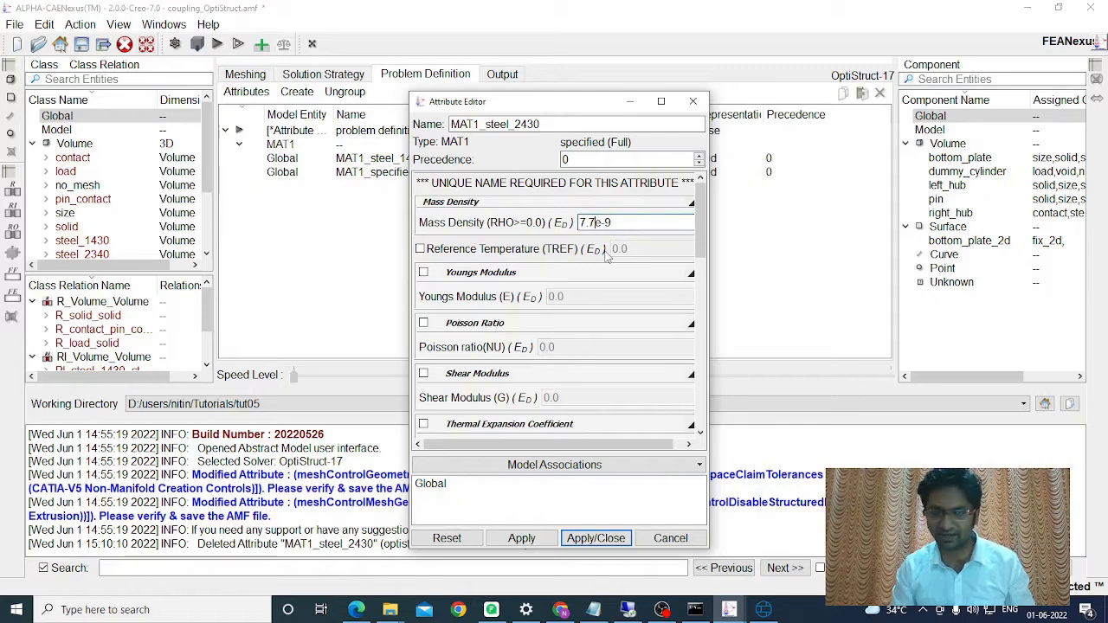
# - Give MAT1_steel_2430 a Youngs modulus of 206000 and a Poisson ratio of 0.29, and apply the attribute
pyautogui.click(423, 272)
pyautogui.doubleClick(552, 297)
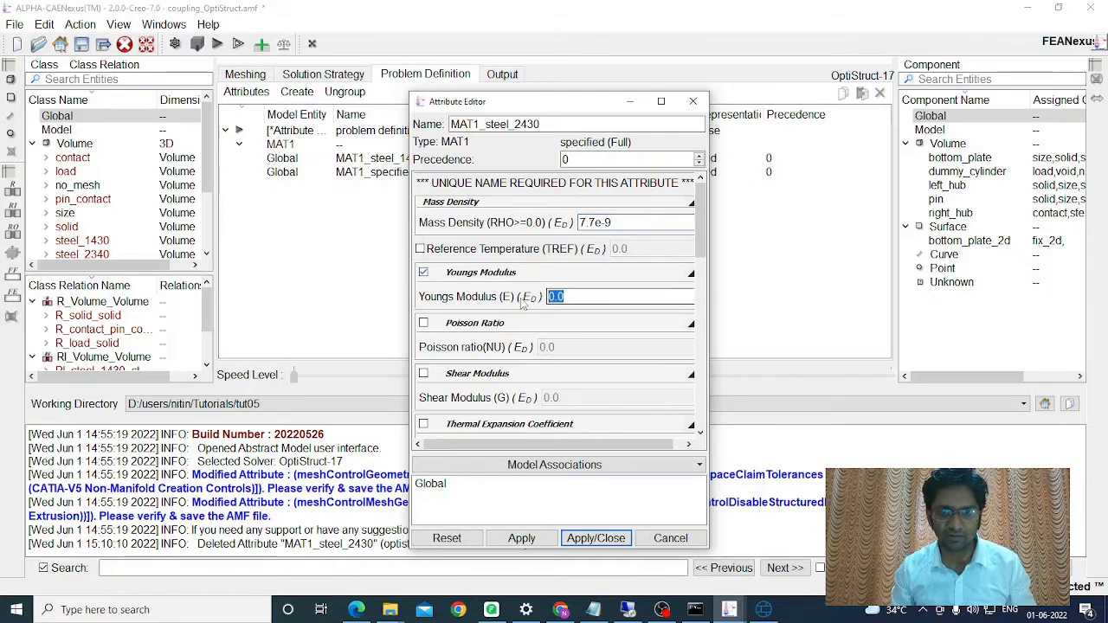
pyautogui.write('206000')
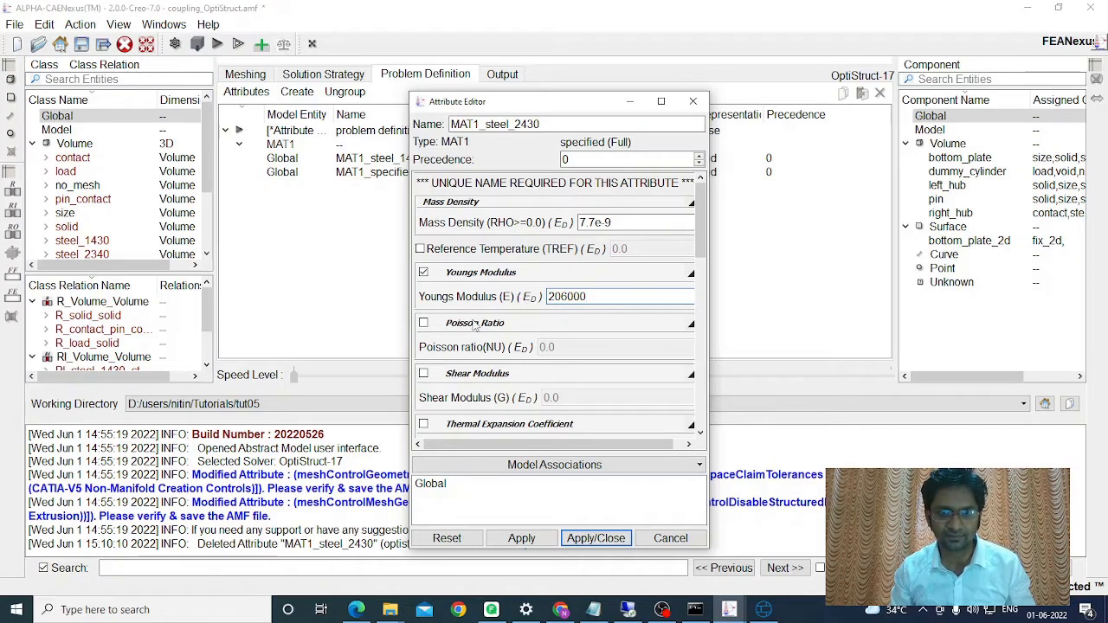
pyautogui.click(424, 322)
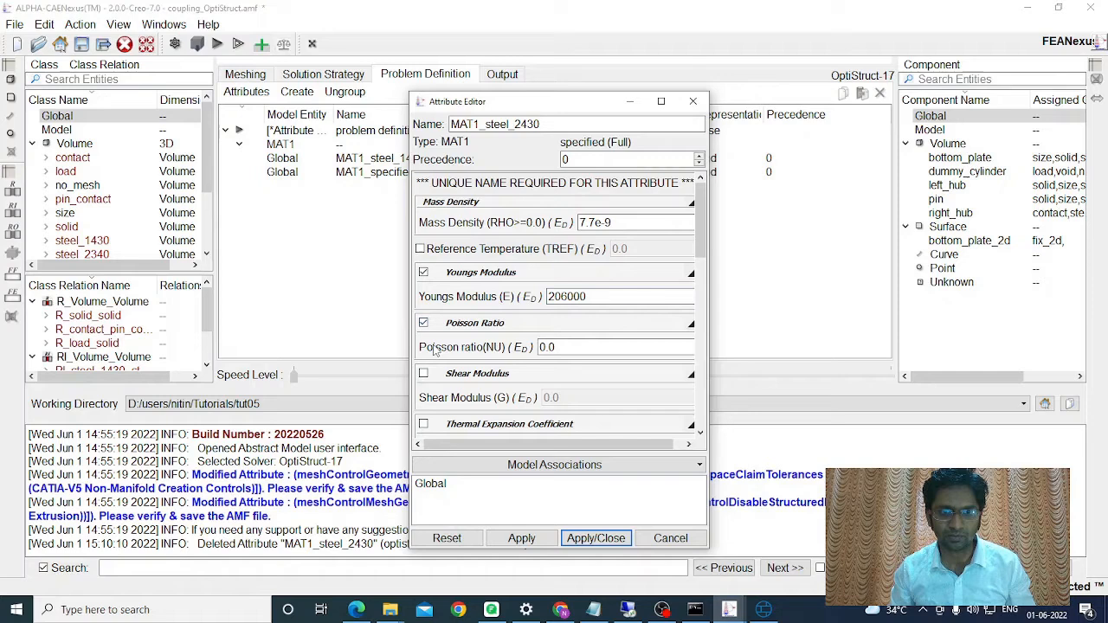
pyautogui.doubleClick(568, 347)
pyautogui.write('0.29')
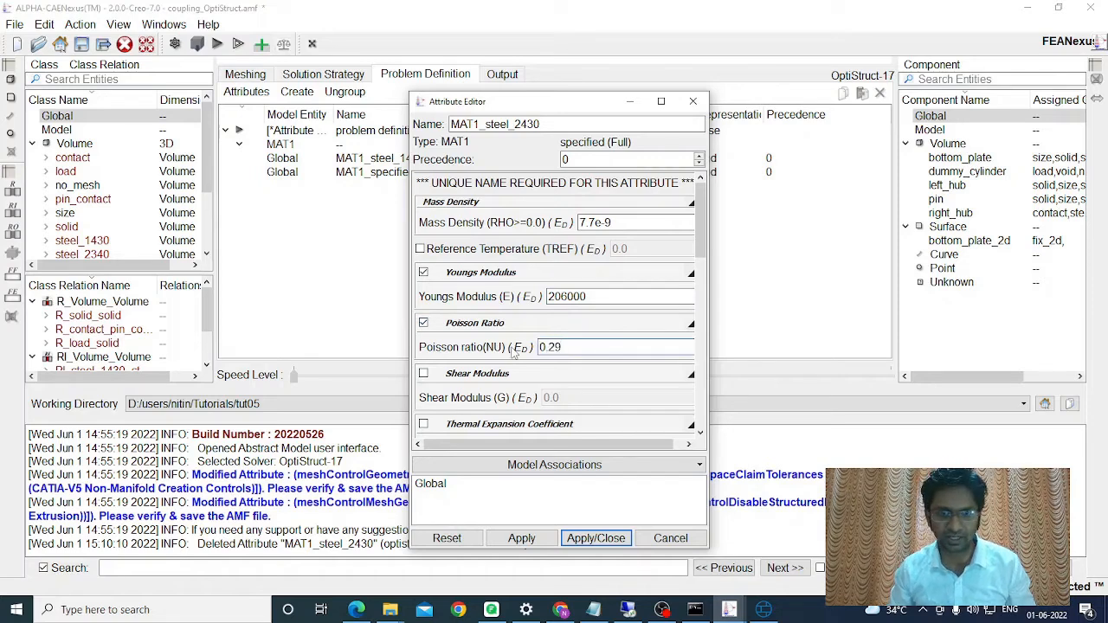
pyautogui.click(596, 540)
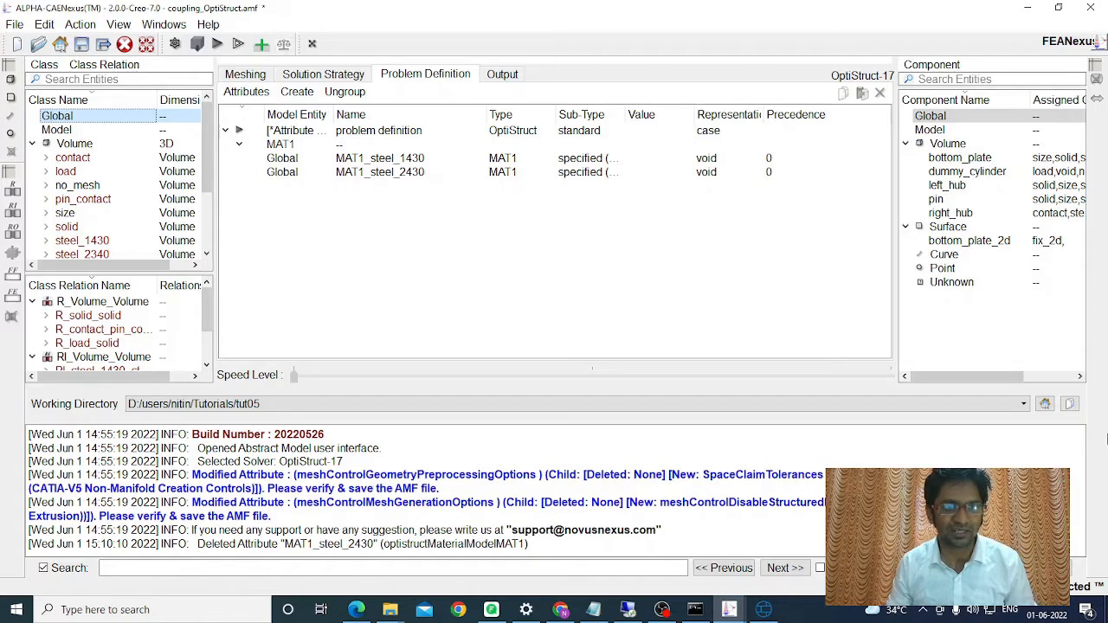
# - Create a specified Solid element attribute on the pruned 3d entity of the steel_1430 volume class
pyautogui.scroll(-1, 204, 182)
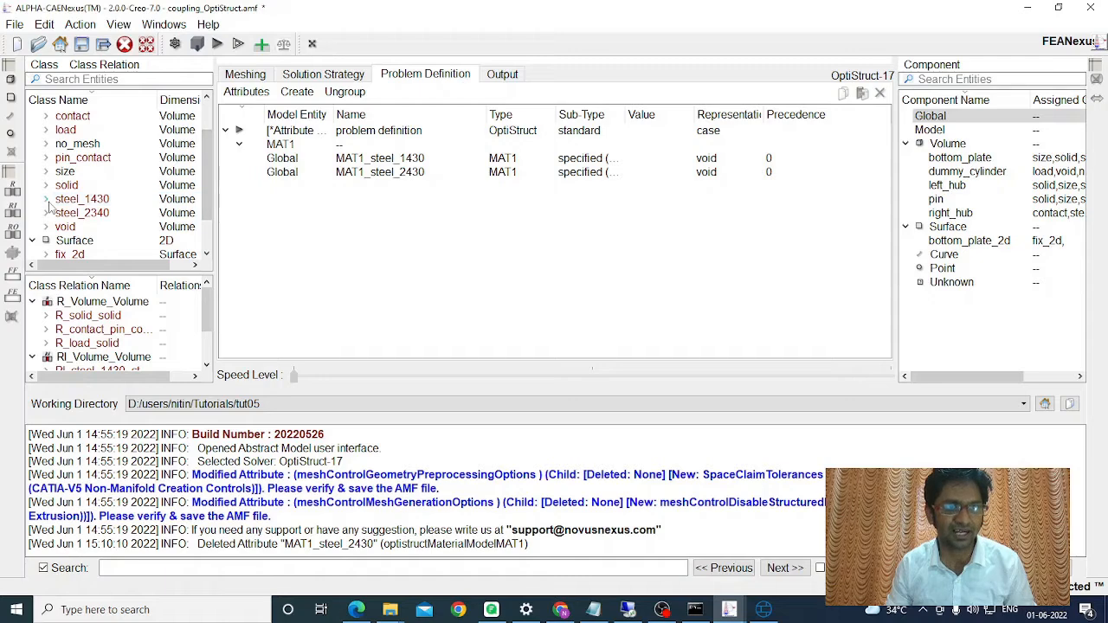
pyautogui.click(54, 200)
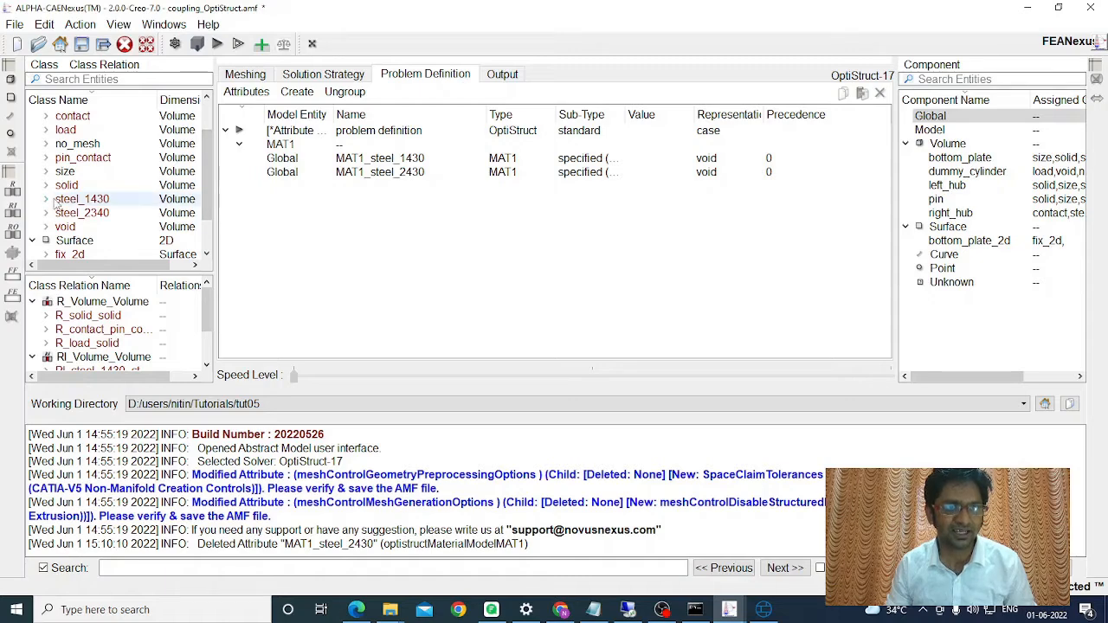
pyautogui.click(46, 200)
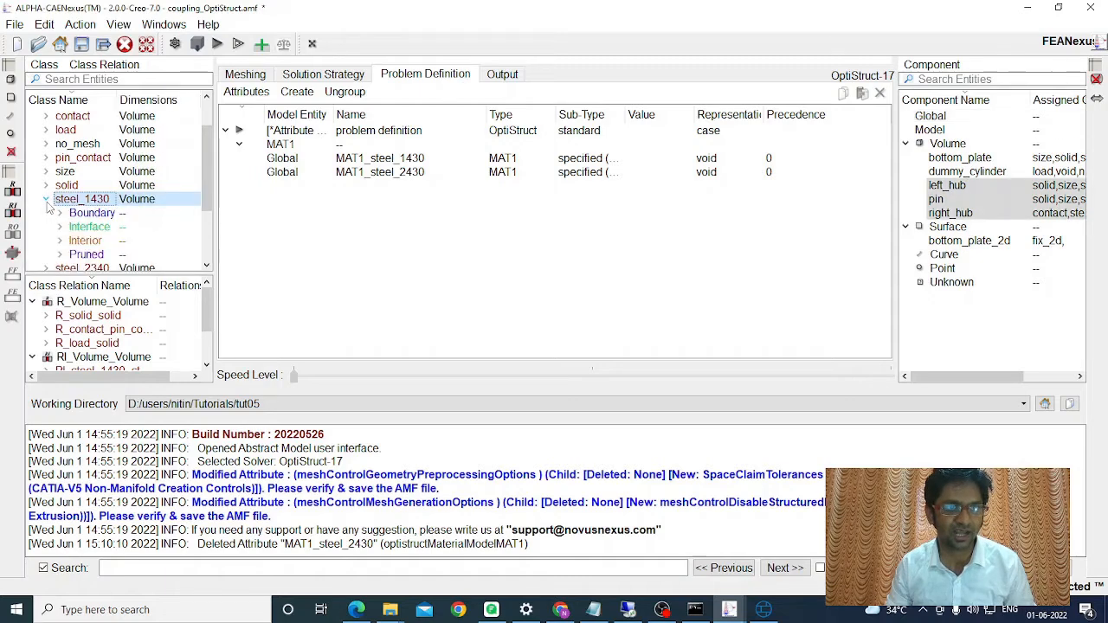
pyautogui.scroll(-1, 49, 206)
pyautogui.click(60, 213)
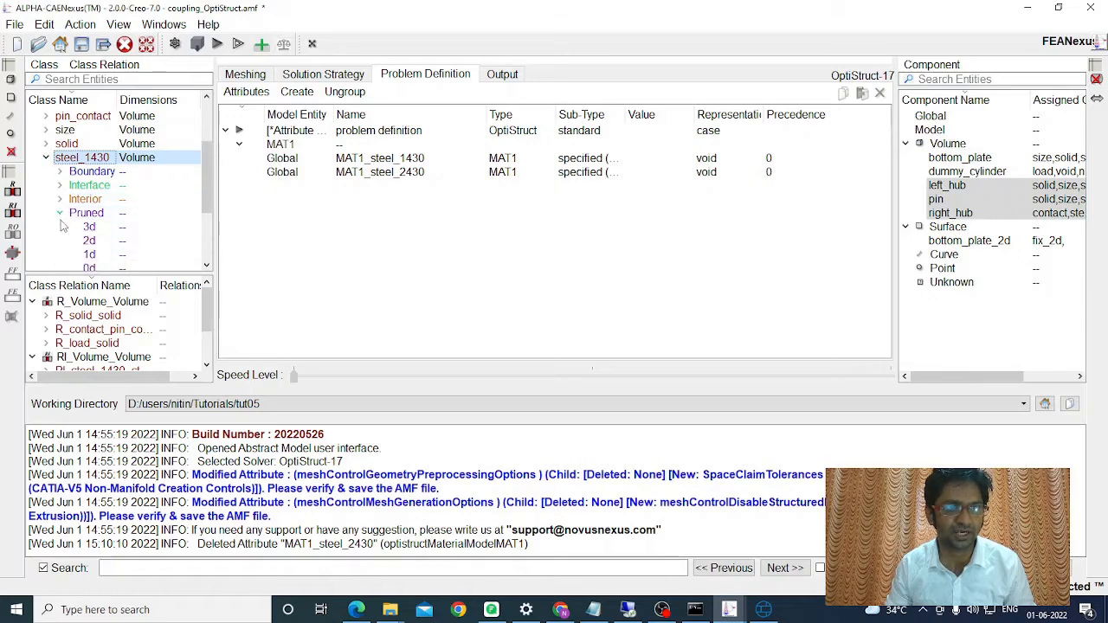
pyautogui.click(88, 228)
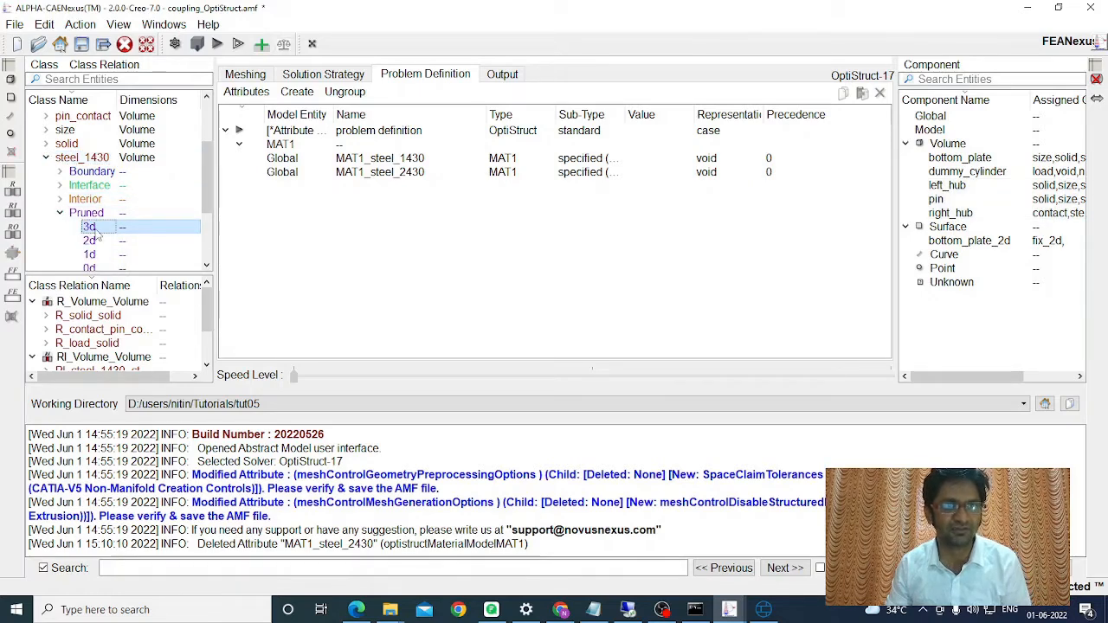
pyautogui.click(296, 93)
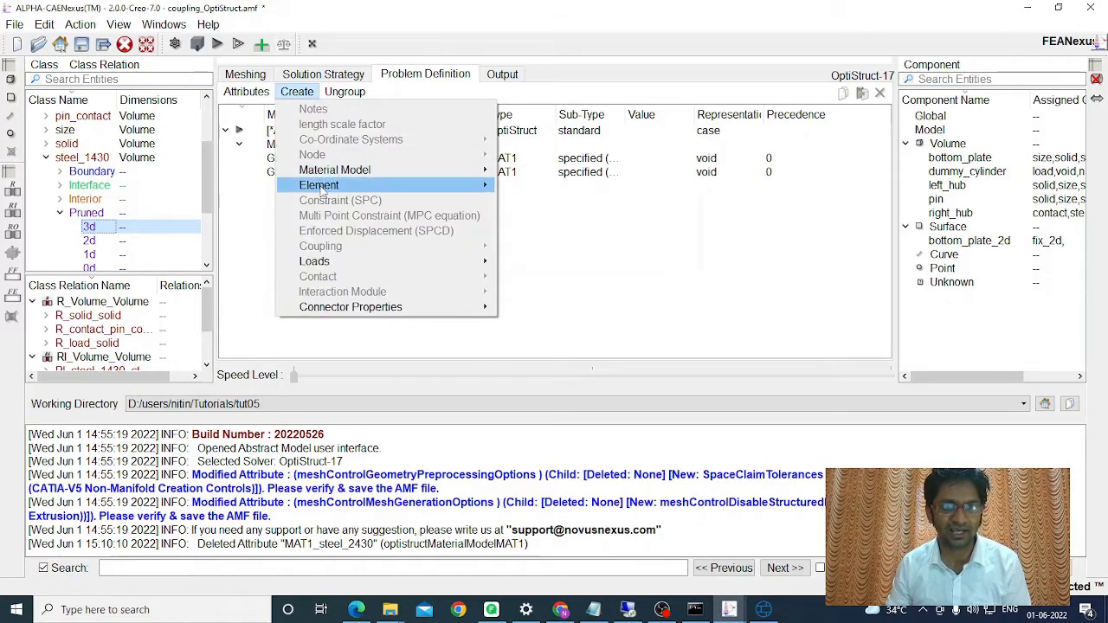
pyautogui.moveTo(320, 187)
pyautogui.moveTo(528, 188)
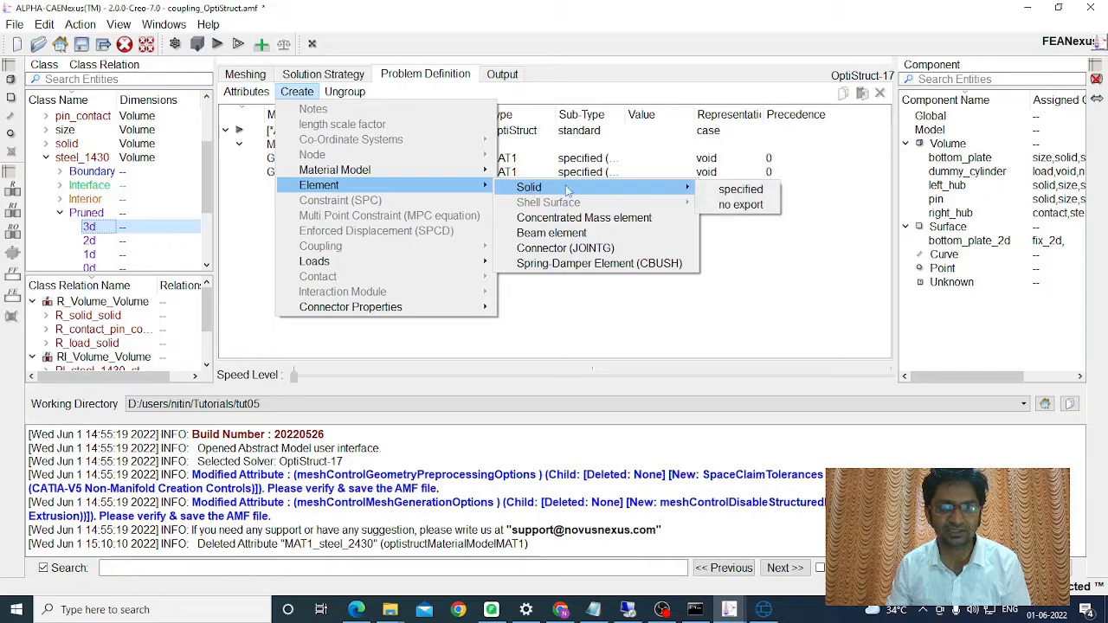
pyautogui.click(725, 192)
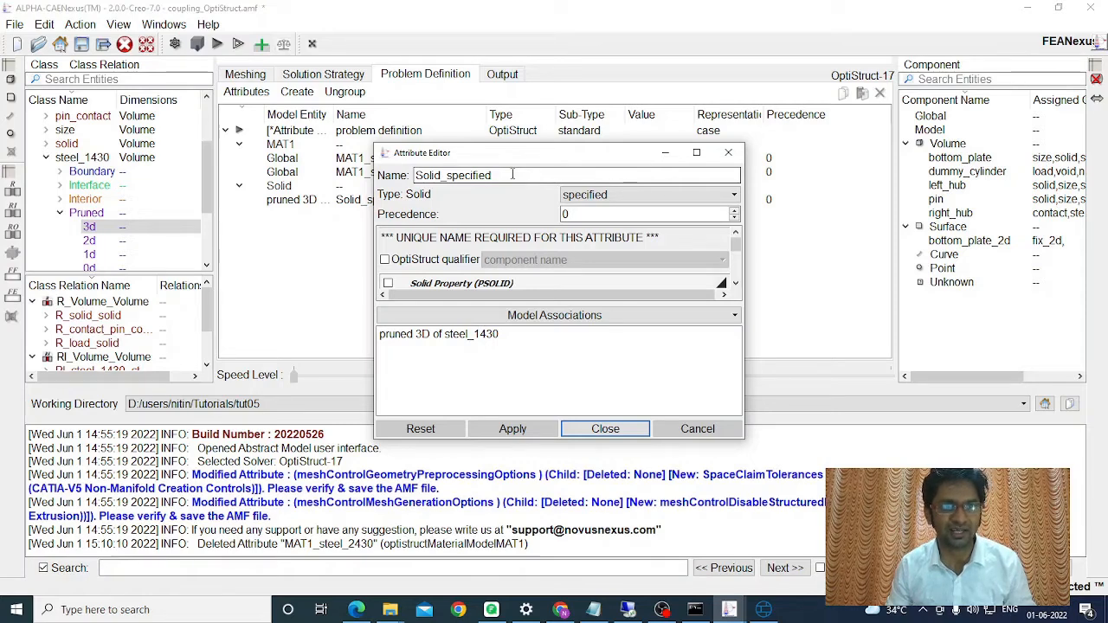
# - Name the new Solid element attribute es_steel1430
pyautogui.click(513, 174)
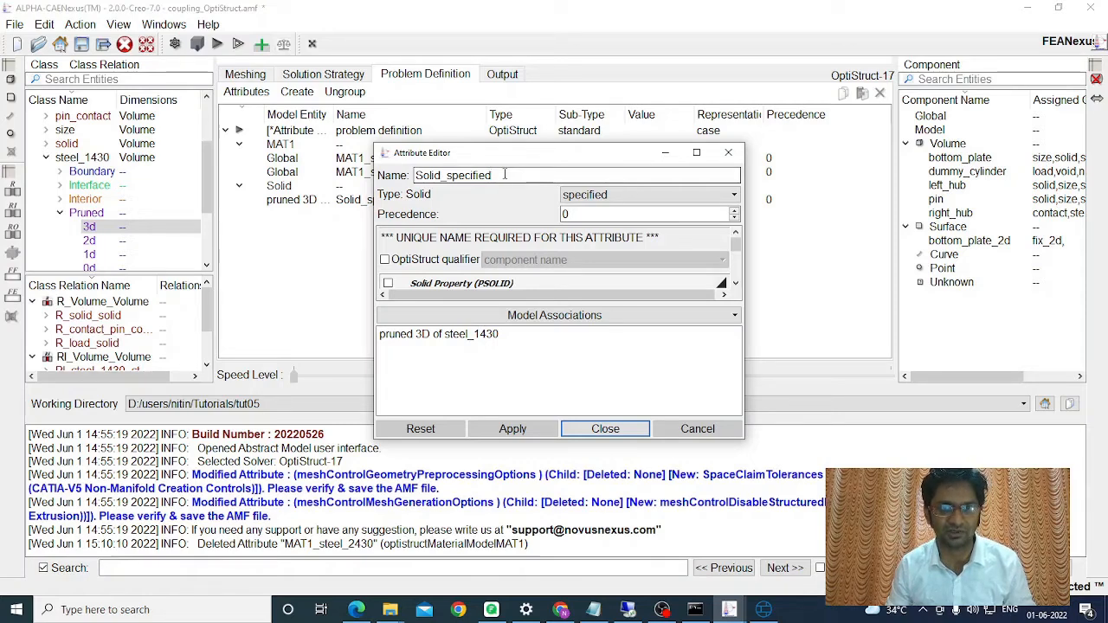
pyautogui.doubleClick(504, 175)
pyautogui.write('es')
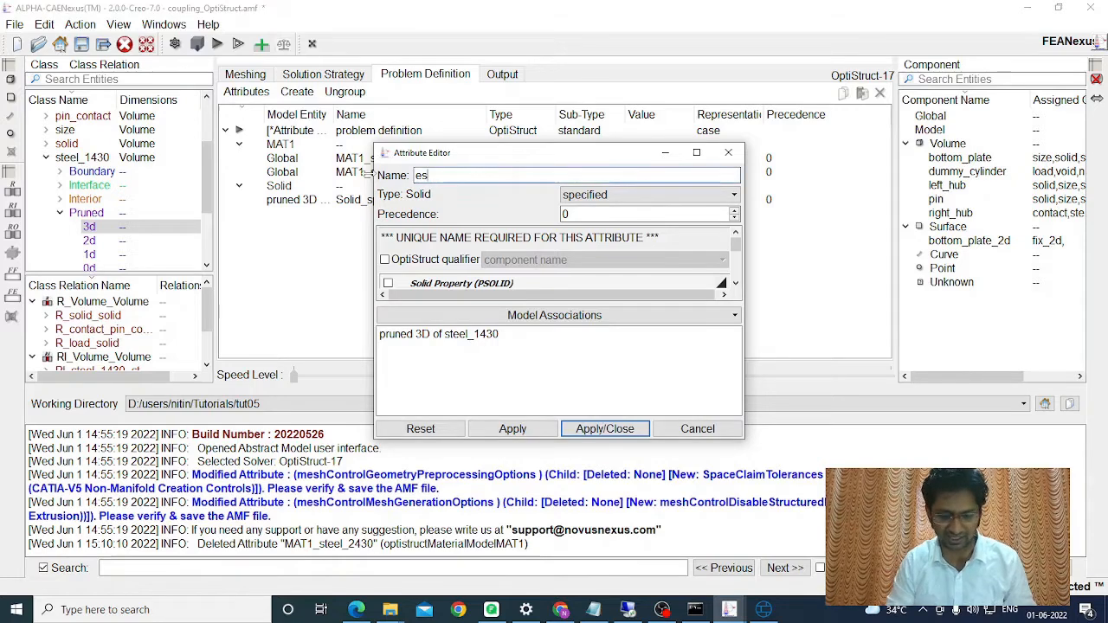
pyautogui.write('_steel')
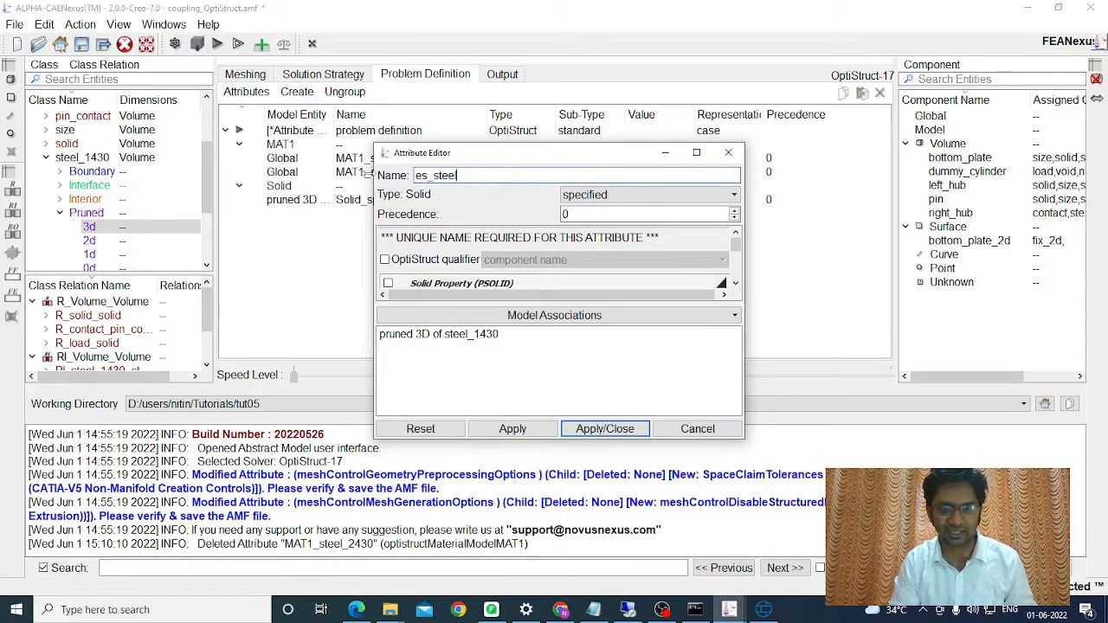
pyautogui.write('1430')
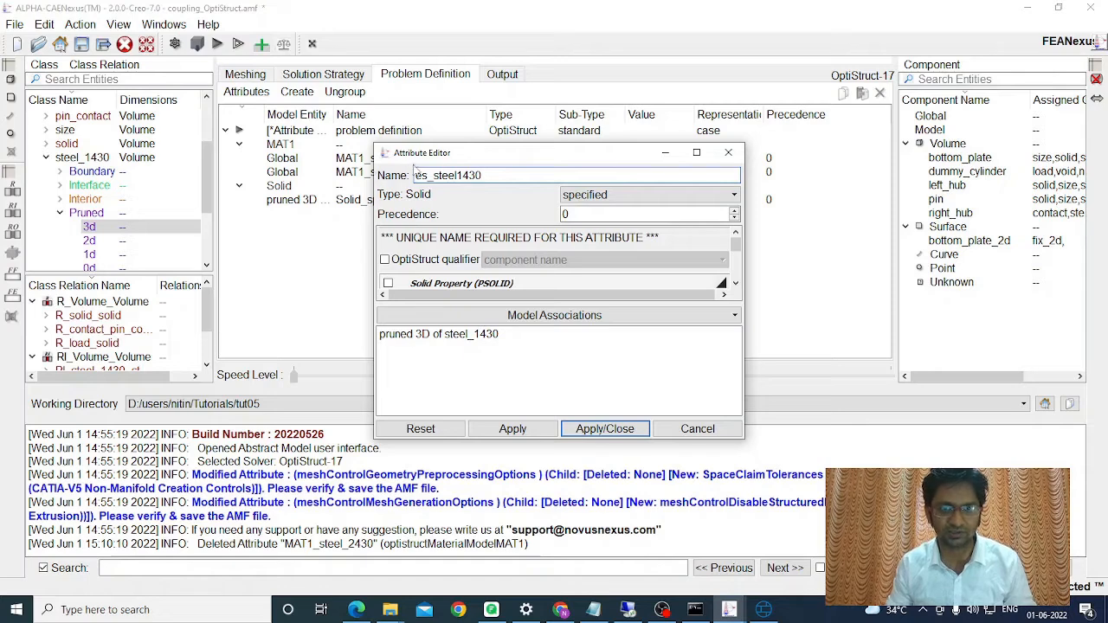
# - Enable the Solid Property (PSOLID) of the es_steel1430 attribute
pyautogui.moveTo(510, 153); pyautogui.dragTo(480, 126)
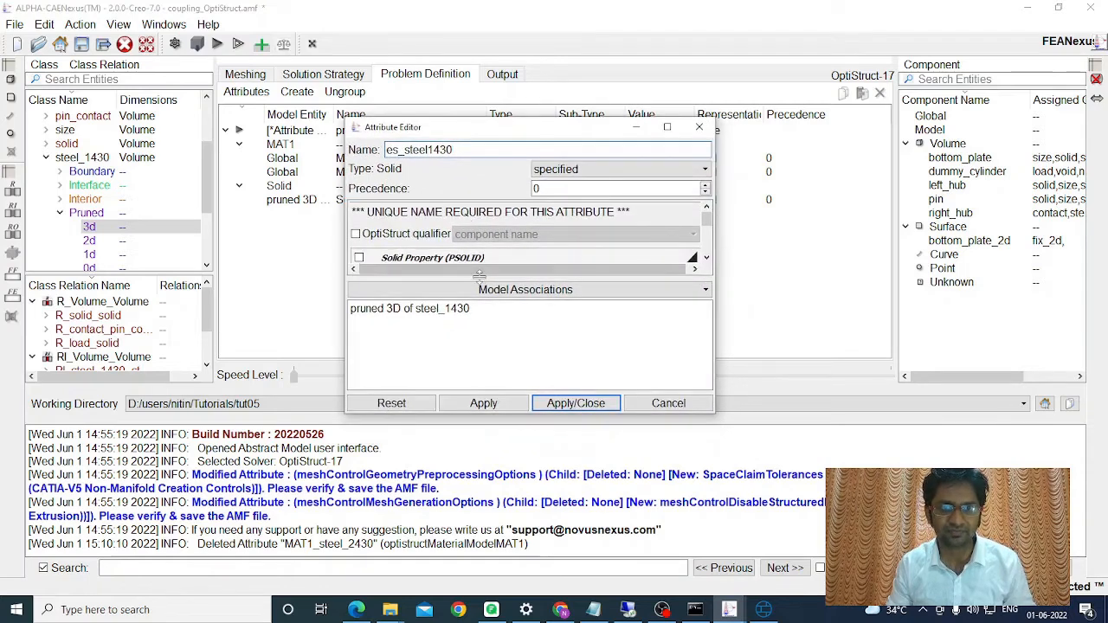
pyautogui.moveTo(479, 276); pyautogui.dragTo(478, 308)
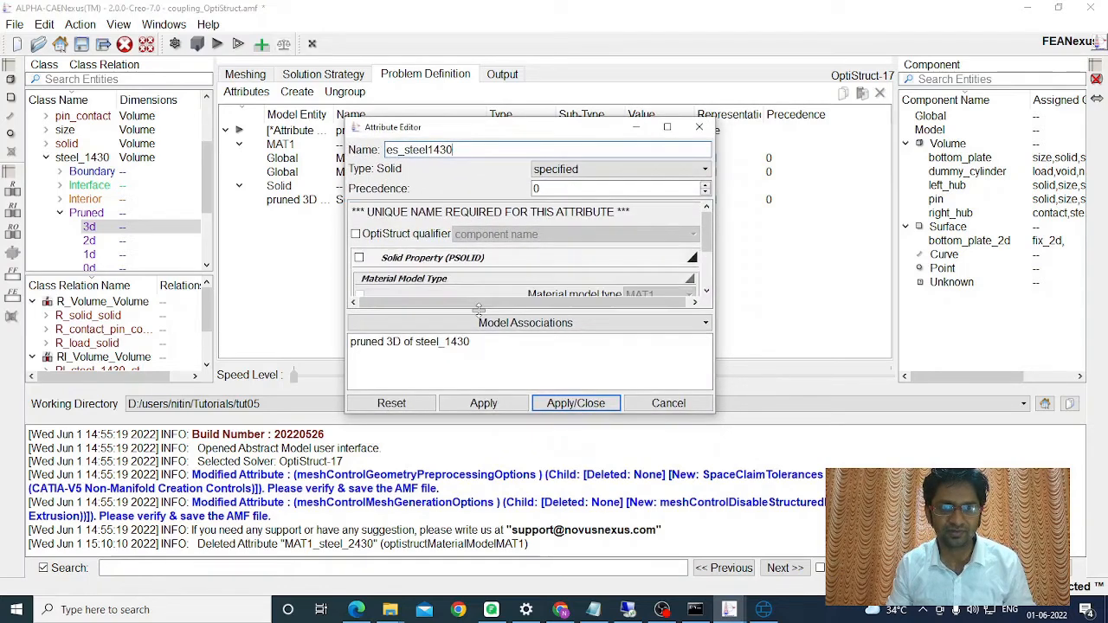
pyautogui.click(359, 259)
pyautogui.scroll(-1, 439, 218)
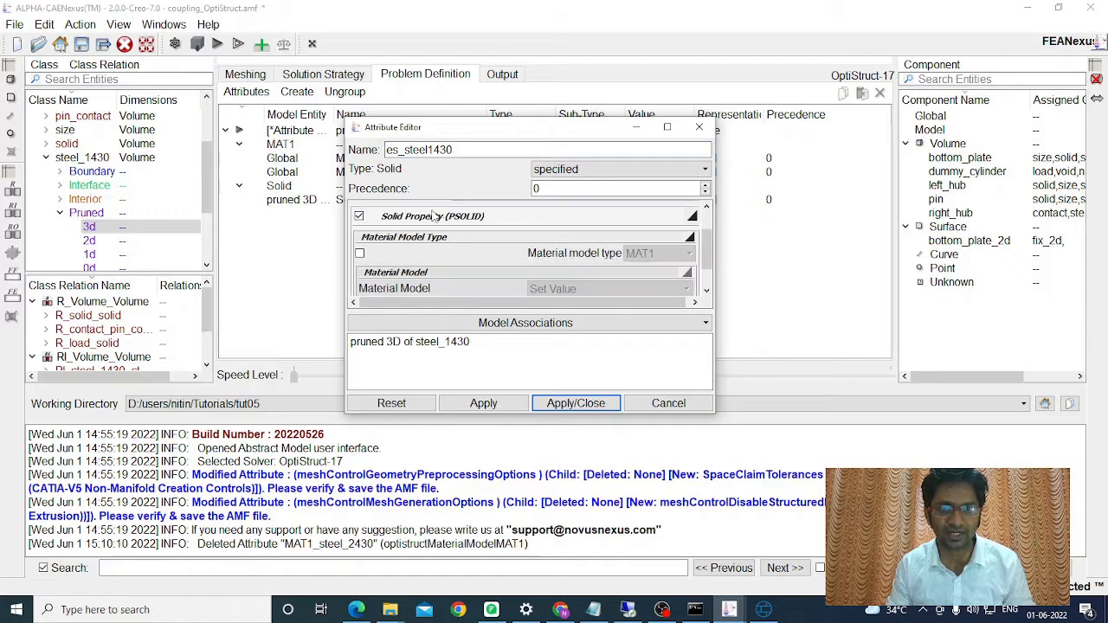
pyautogui.scroll(-1, 434, 218)
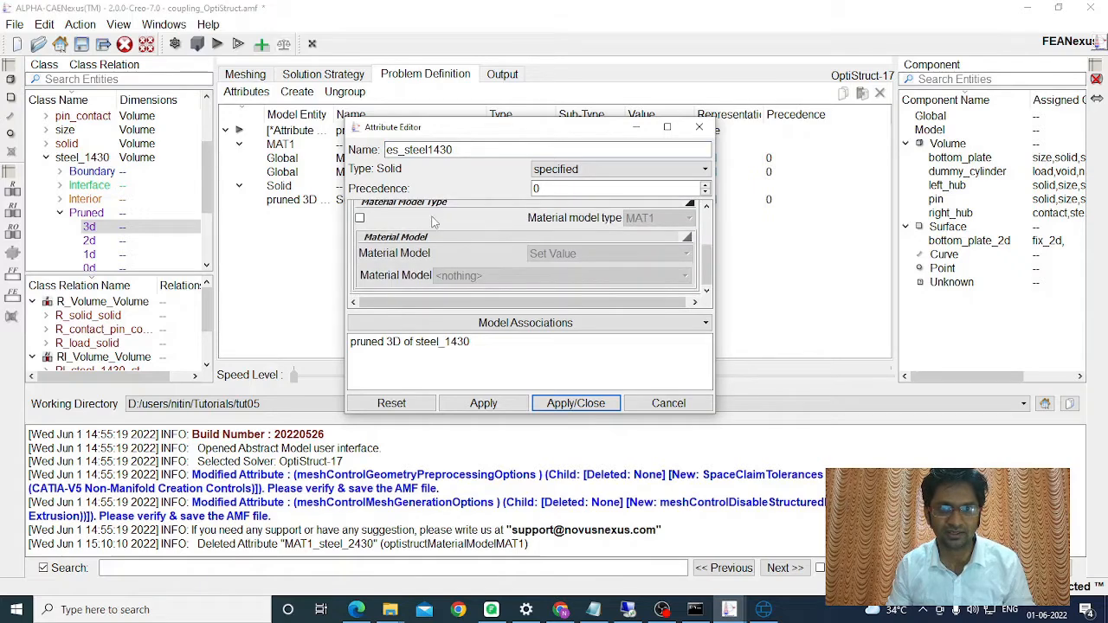
# - Assign material model MAT1_steel_1430 of type MAT1 to es_steel1430 and apply the attribute
pyautogui.click(359, 219)
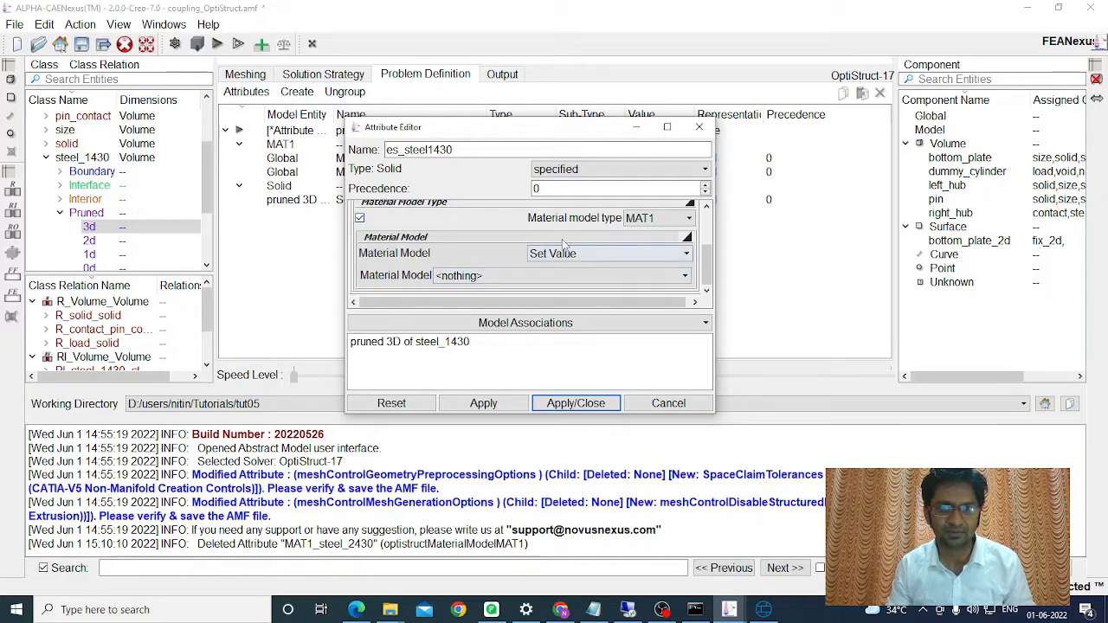
pyautogui.click(465, 278)
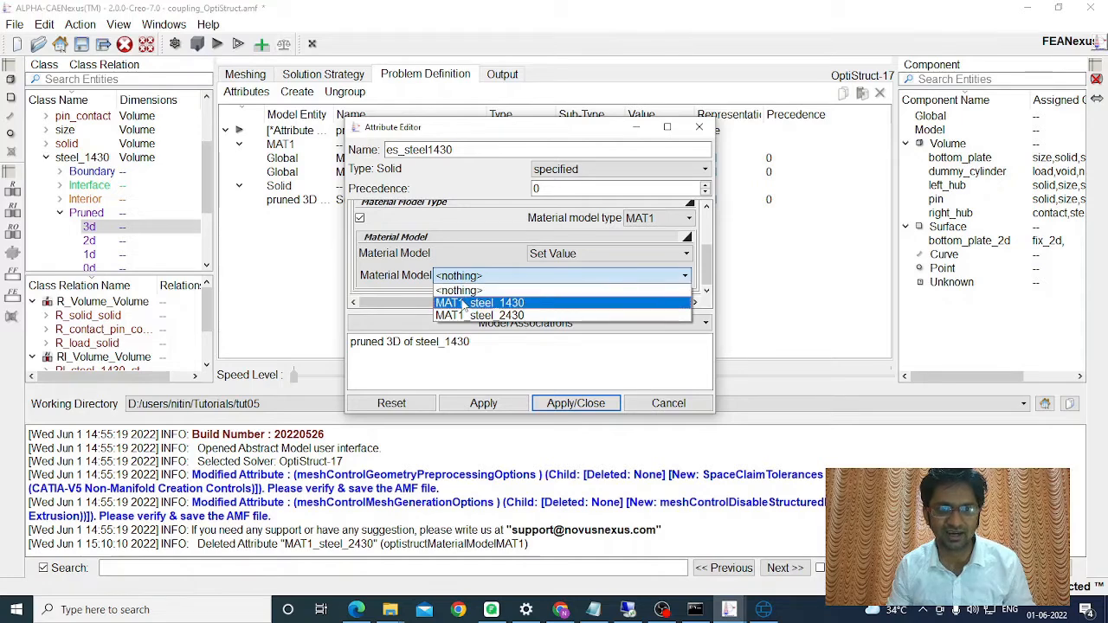
pyautogui.click(465, 303)
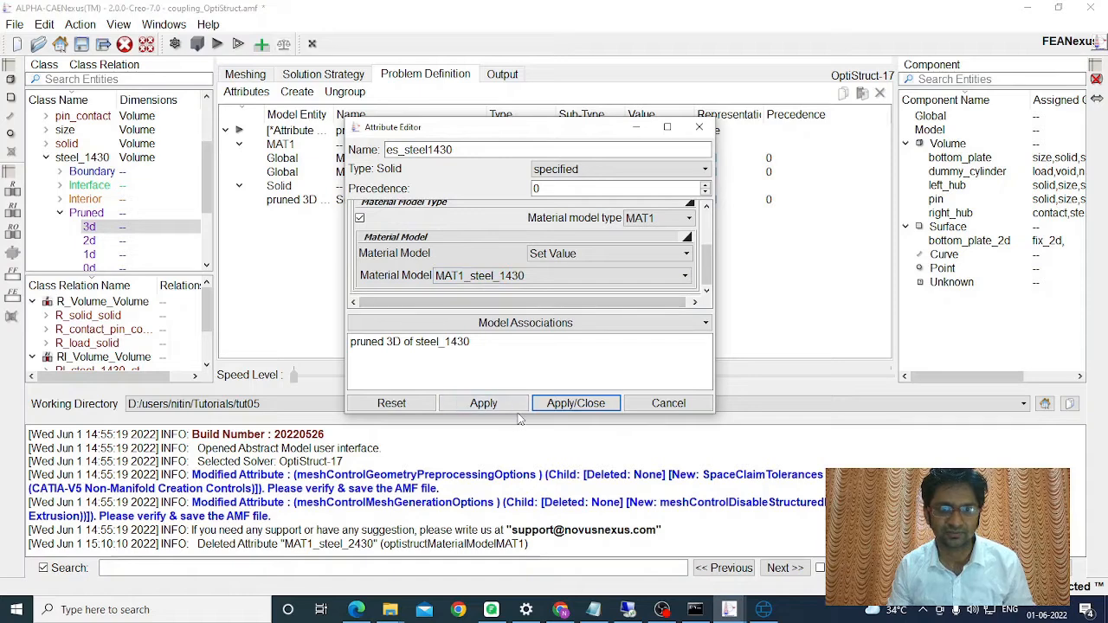
pyautogui.moveTo(514, 415); pyautogui.dragTo(513, 437)
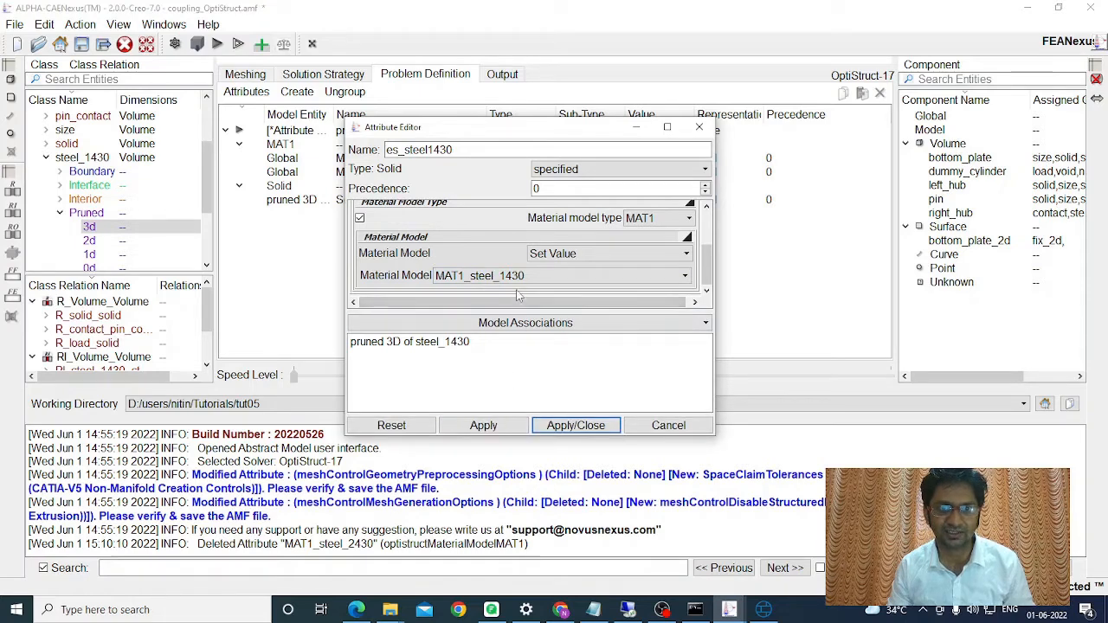
pyautogui.moveTo(515, 309); pyautogui.dragTo(515, 339)
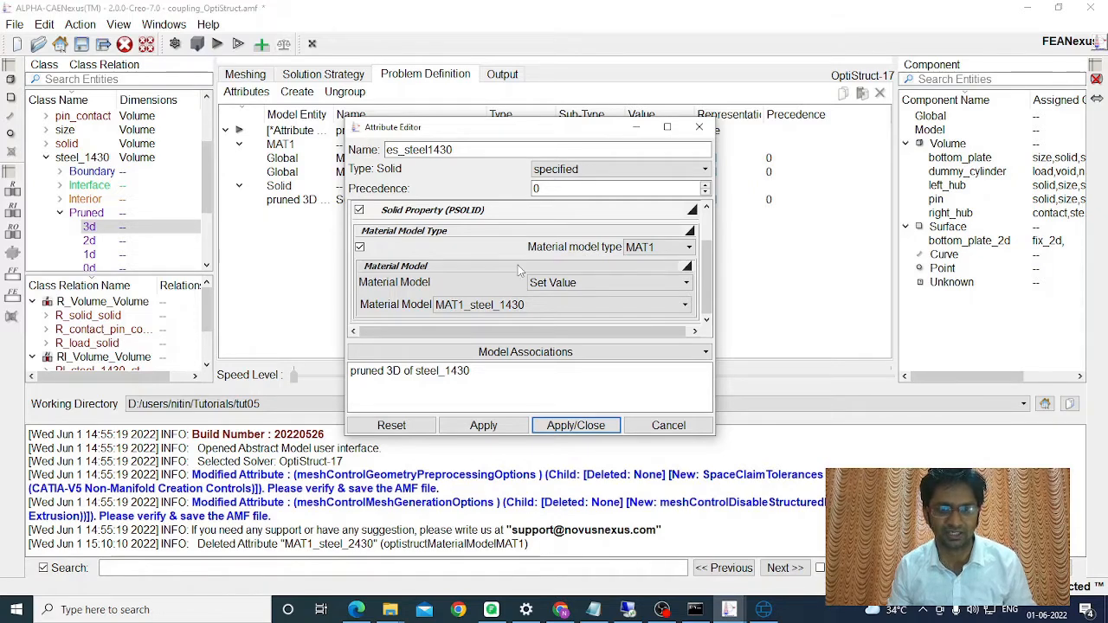
pyautogui.click(558, 424)
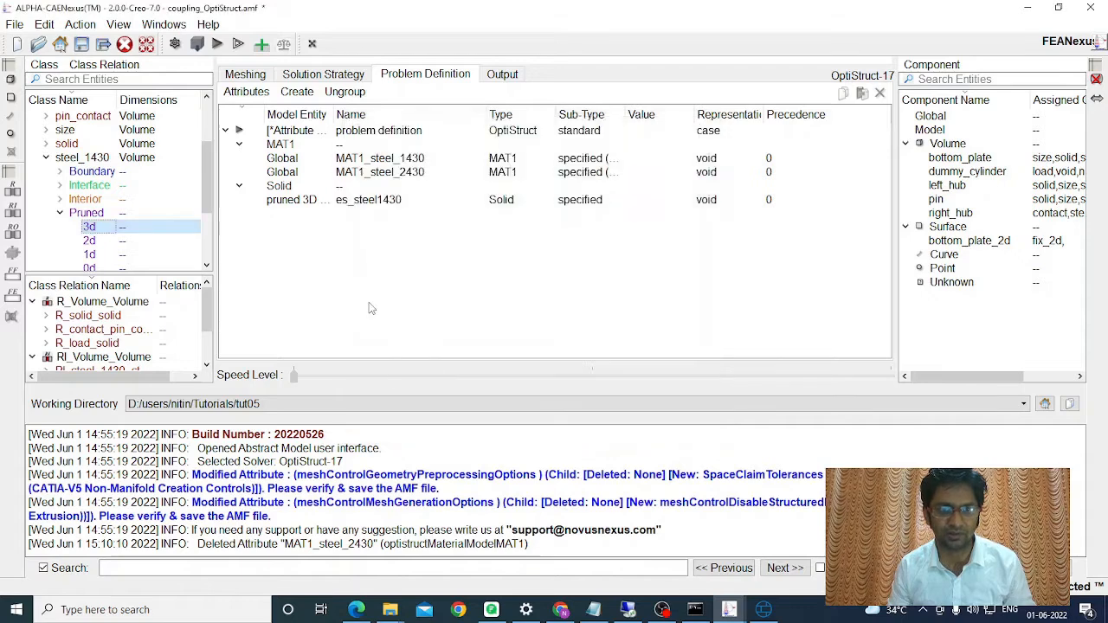
pyautogui.moveTo(333, 115); pyautogui.dragTo(394, 113)
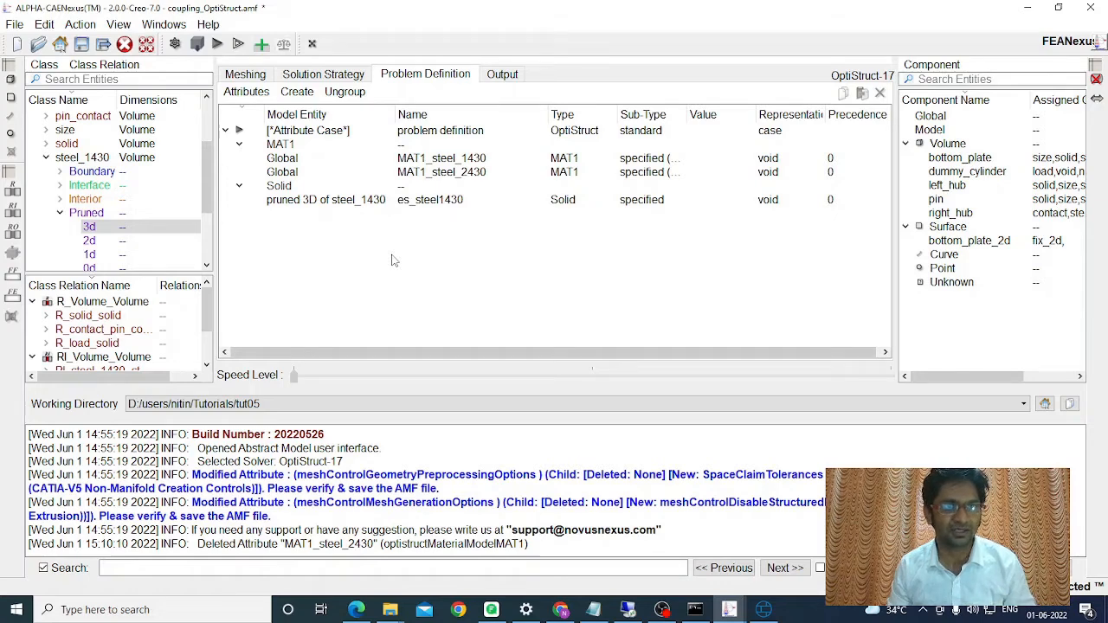
# - Create a specified Solid element attribute on the pruned 3d entity of the steel_2340 volume class
pyautogui.click(46, 159)
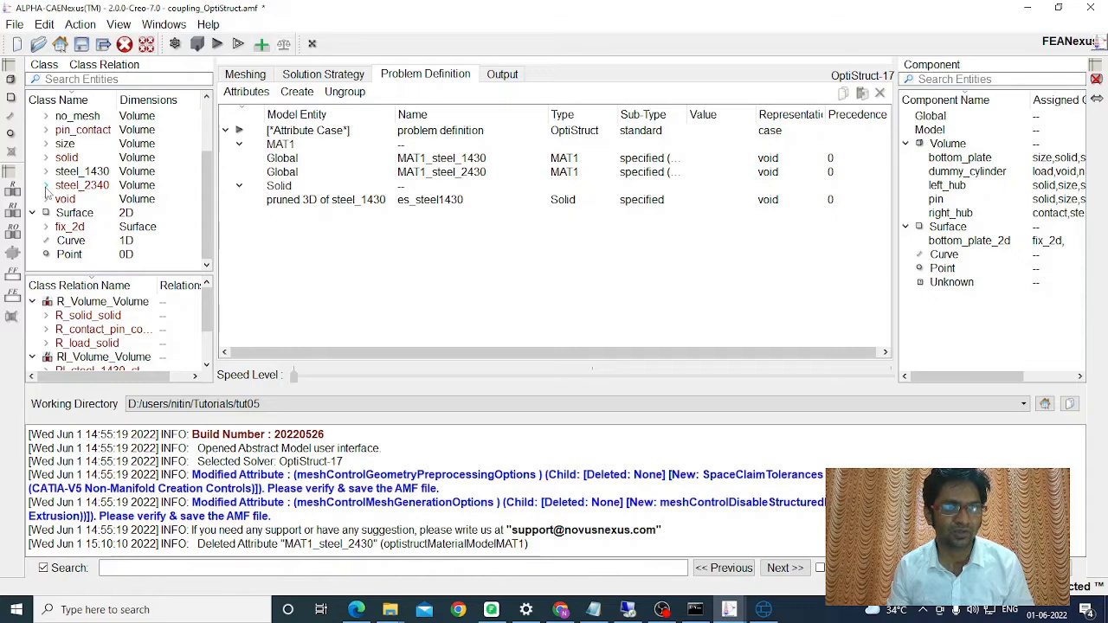
pyautogui.click(46, 185)
pyautogui.click(59, 240)
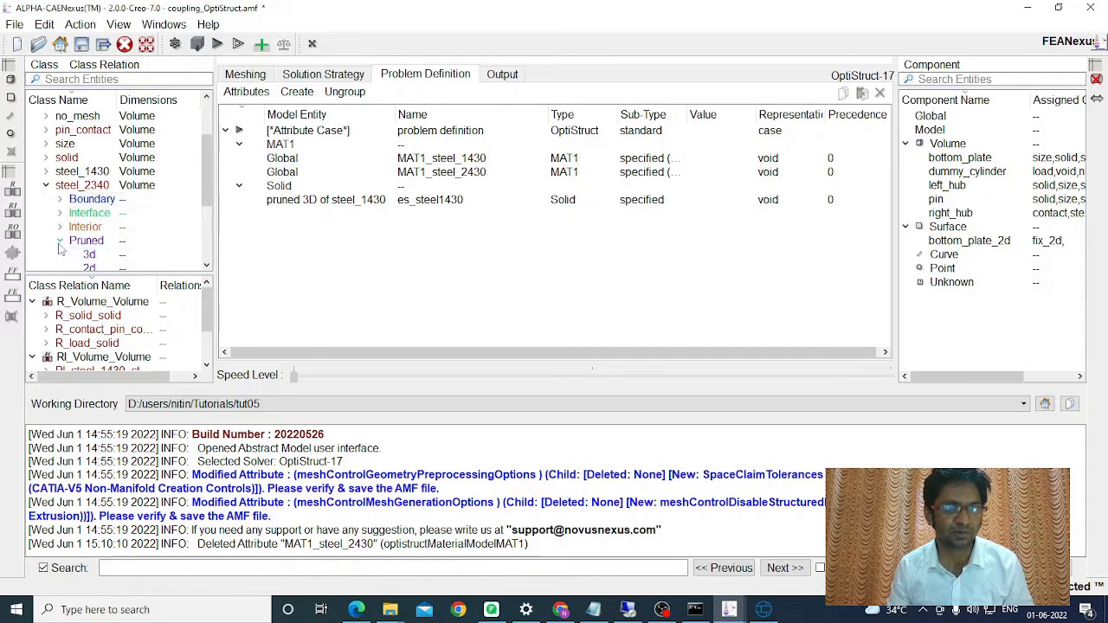
pyautogui.click(89, 255)
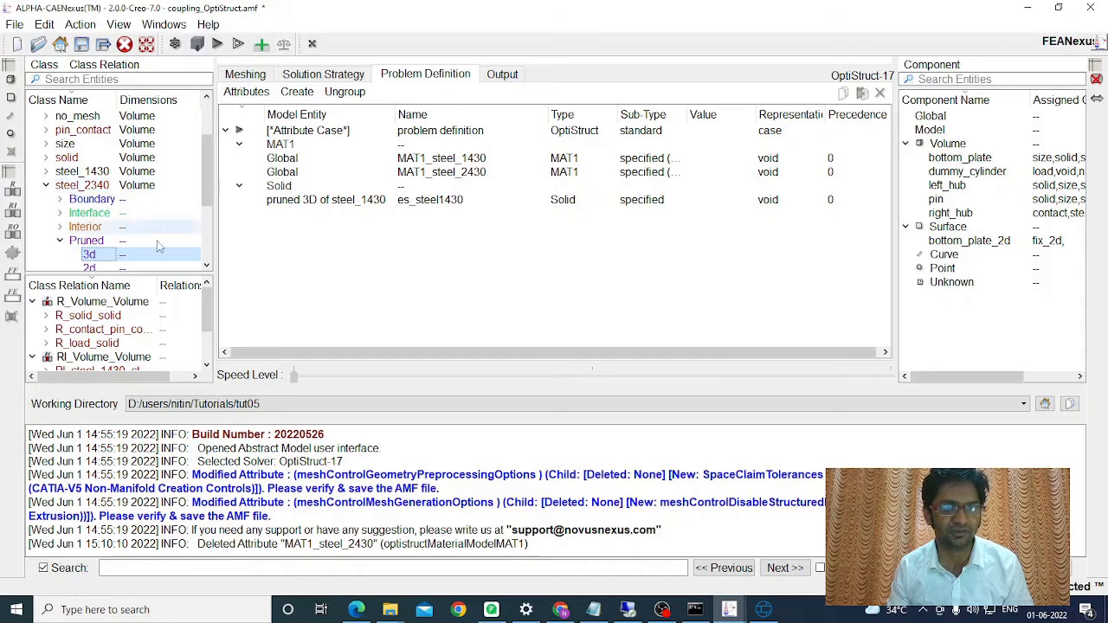
pyautogui.click(302, 93)
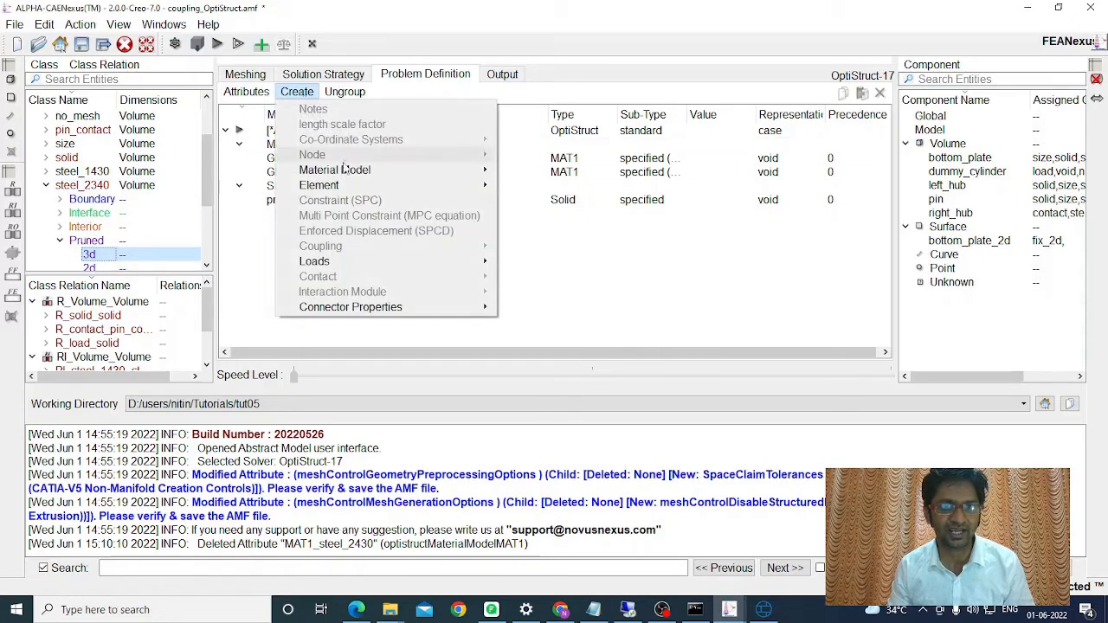
pyautogui.moveTo(364, 186)
pyautogui.moveTo(527, 186)
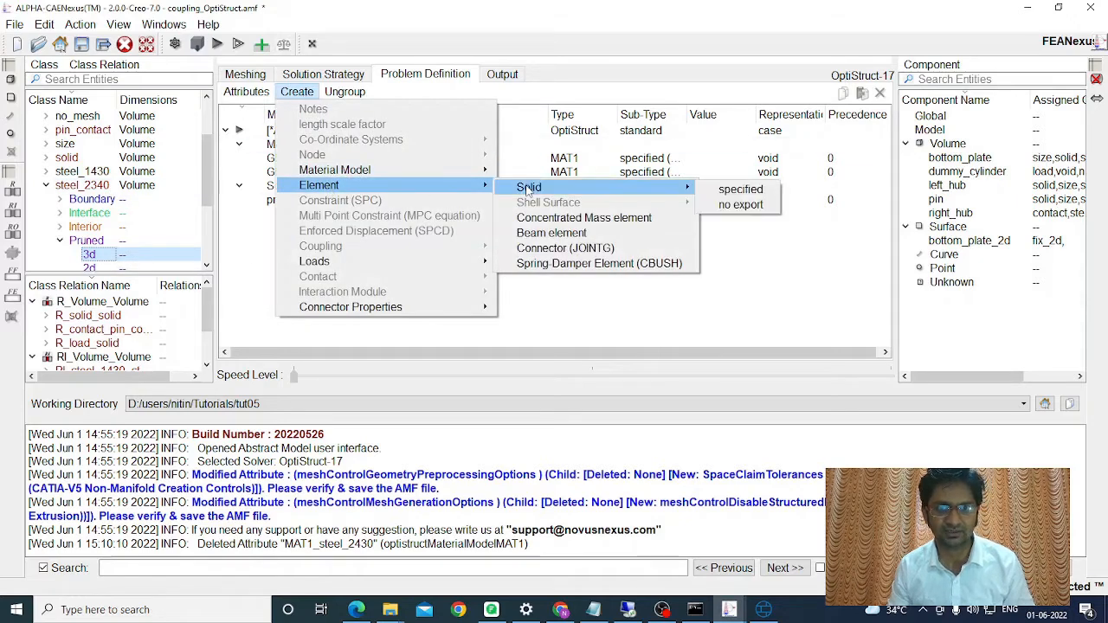
pyautogui.click(737, 190)
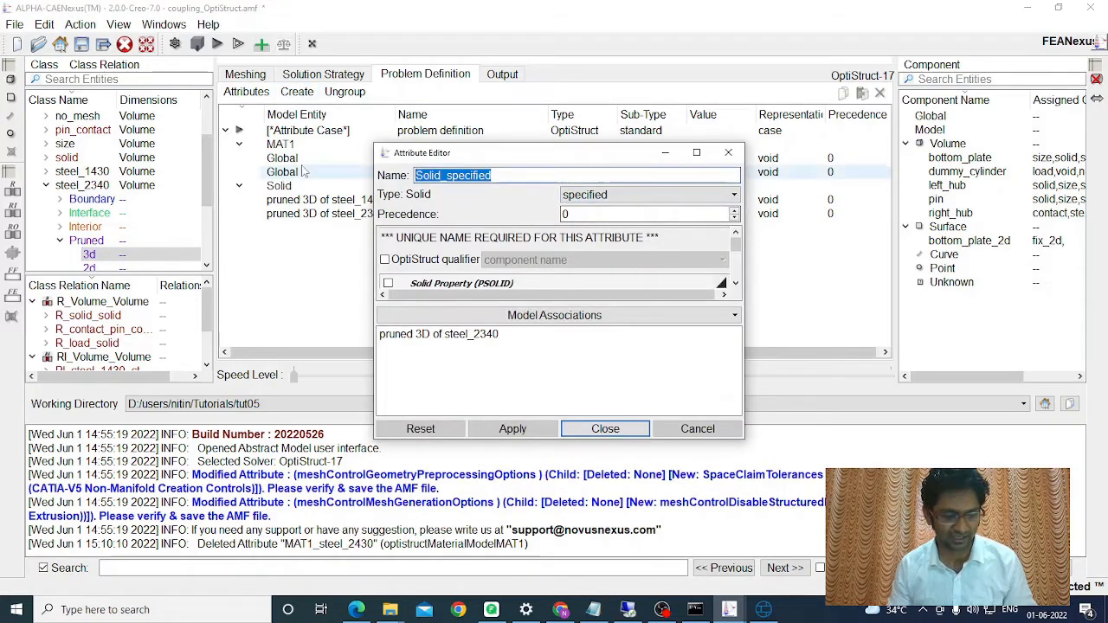
# - Name the new Solid element attribute es_steel_2340 and enable its Solid Property (PSOLID)
pyautogui.write('es_st')
pyautogui.write('eel')
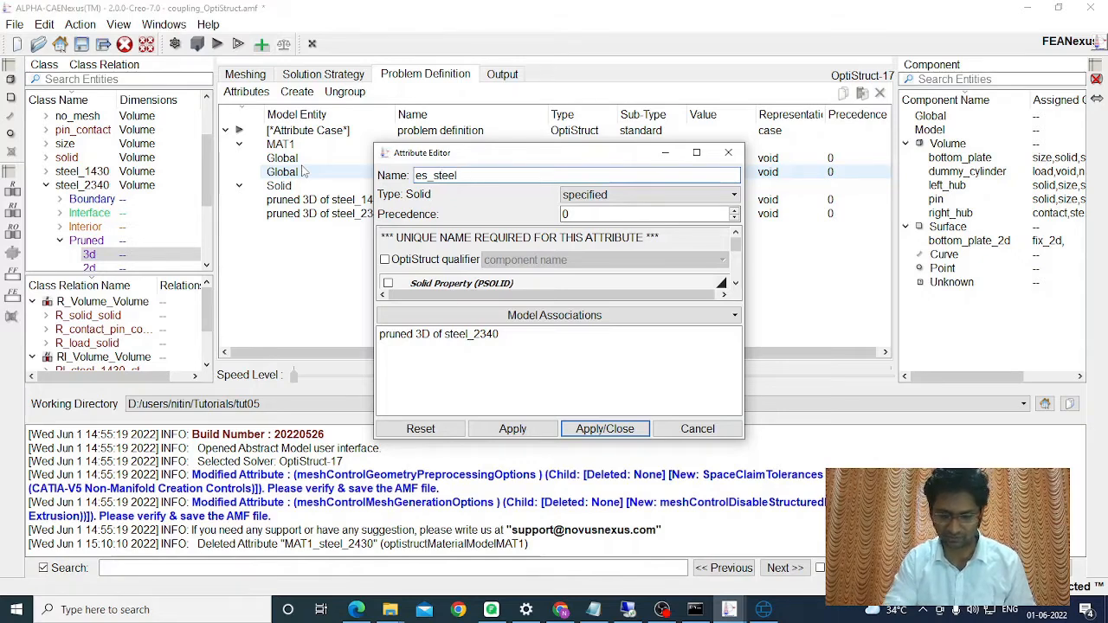
pyautogui.write('_2340')
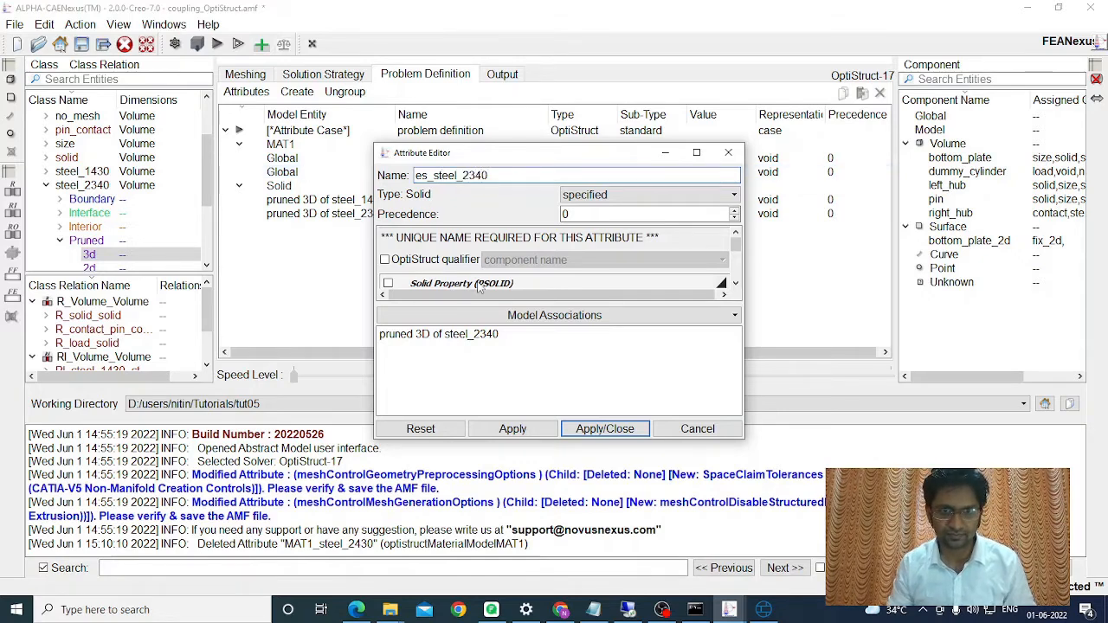
pyautogui.scroll(-2, 390, 248)
pyautogui.click(388, 243)
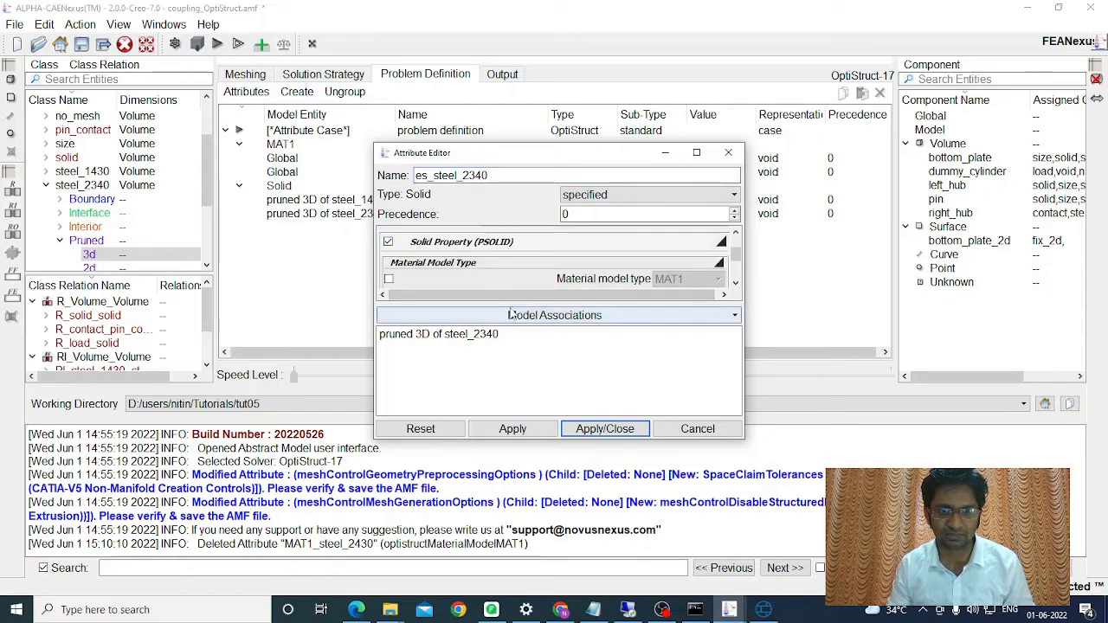
# - Assign material model MAT1_steel_2430 of type MAT1 to es_steel_2340 and apply the attribute
pyautogui.moveTo(509, 305); pyautogui.dragTo(512, 344)
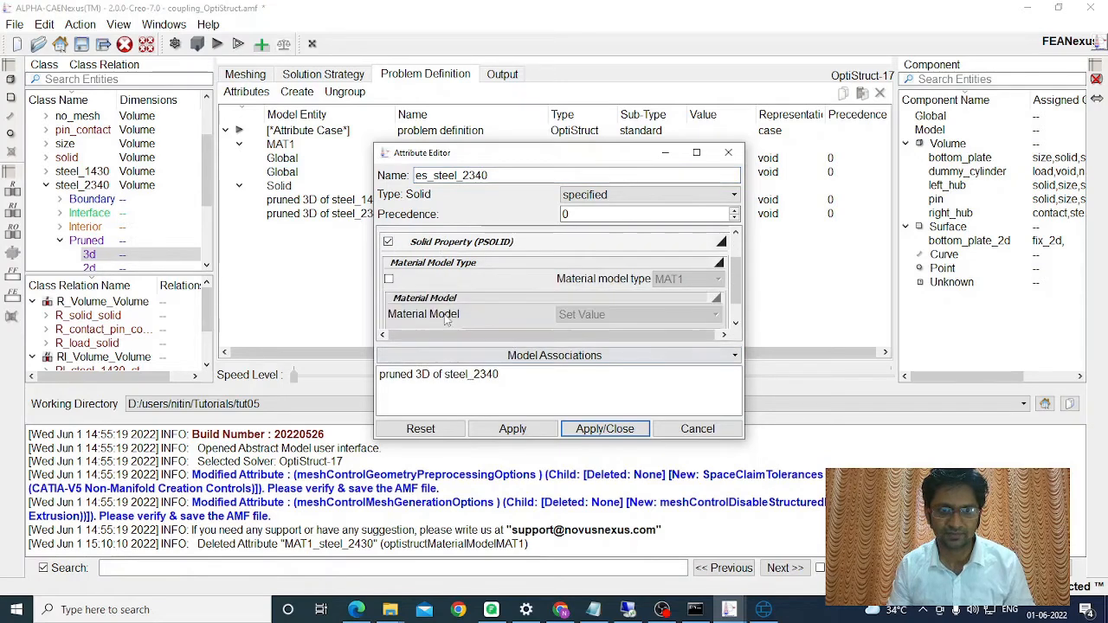
pyautogui.click(389, 279)
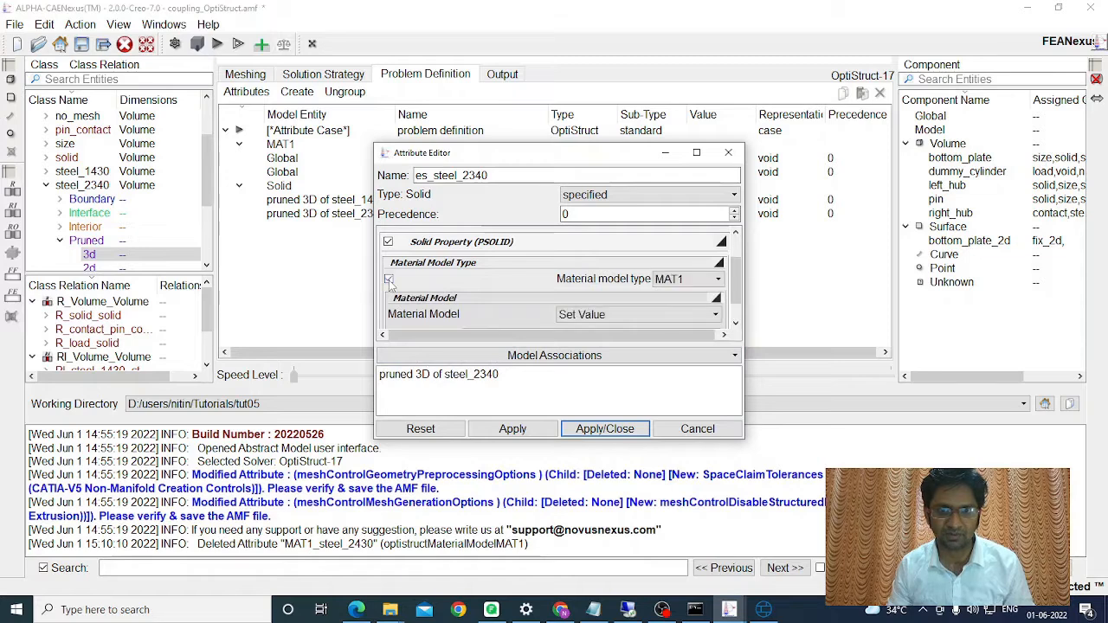
pyautogui.scroll(-1, 517, 290)
pyautogui.click(517, 309)
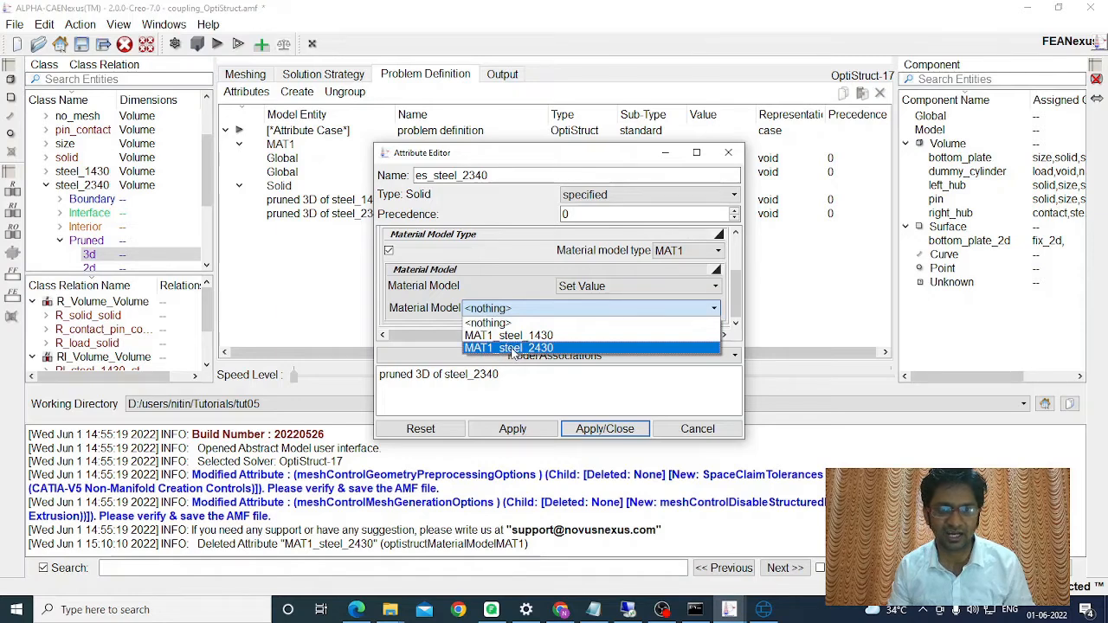
pyautogui.click(511, 348)
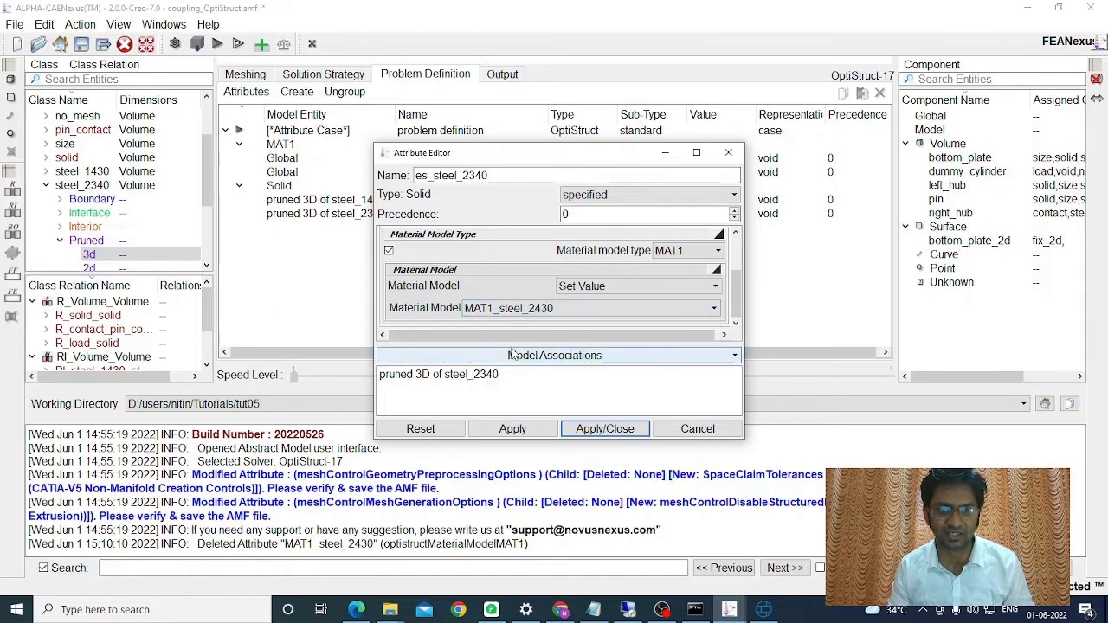
pyautogui.click(596, 433)
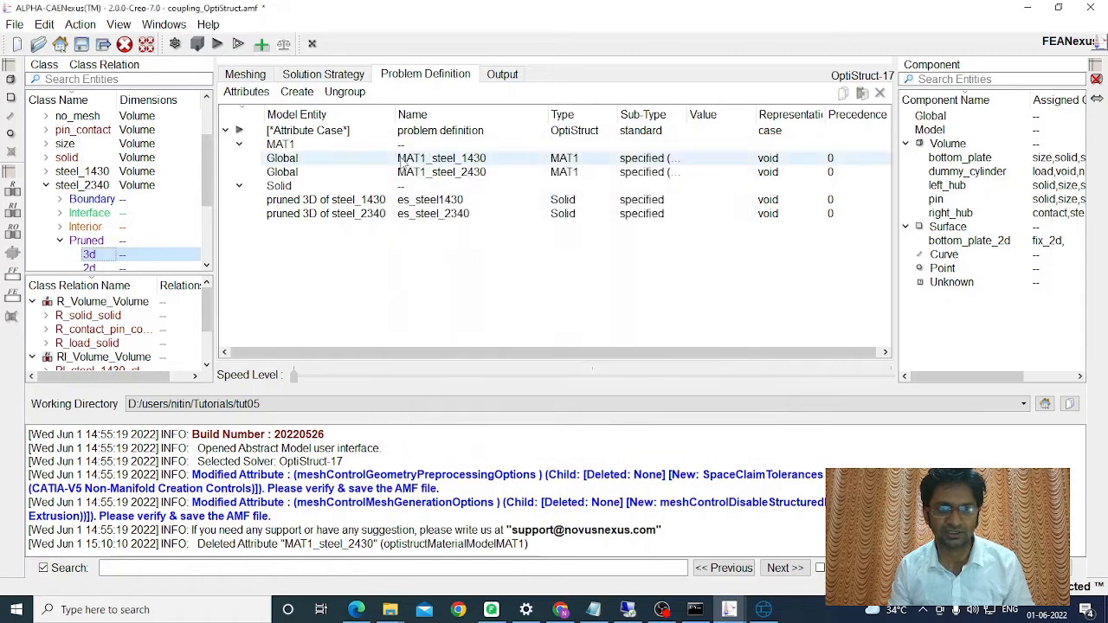
pyautogui.moveTo(396, 115); pyautogui.dragTo(398, 116)
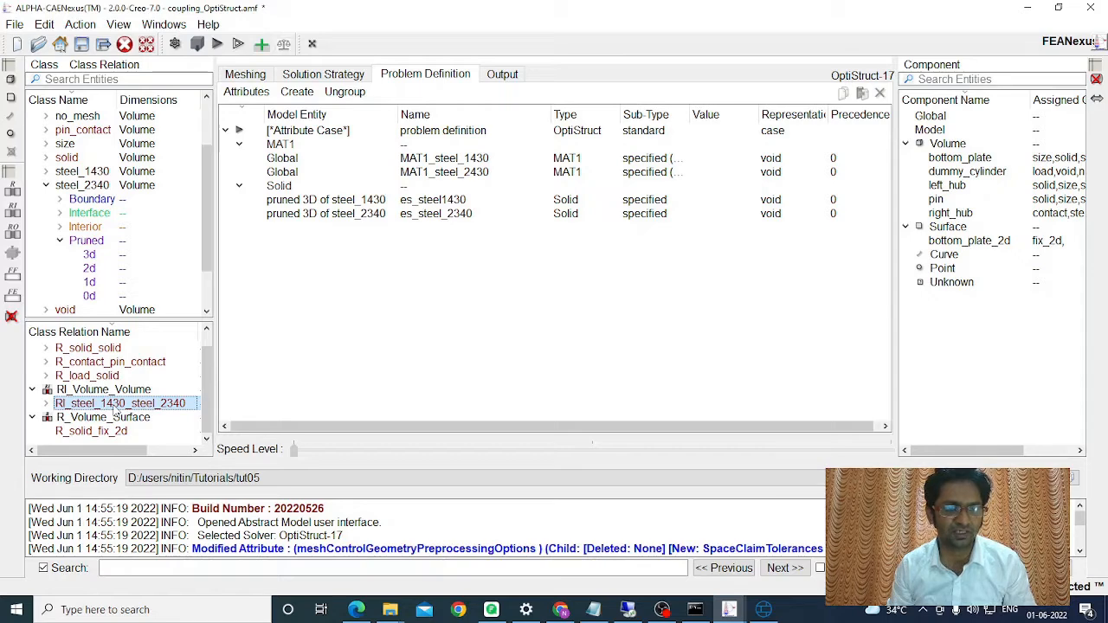
# - Create a Number of Nodes attribute with value 1 on the pruned 2d entity of the RI_steel_1430_steel_2340 class relation
pyautogui.click(47, 403)
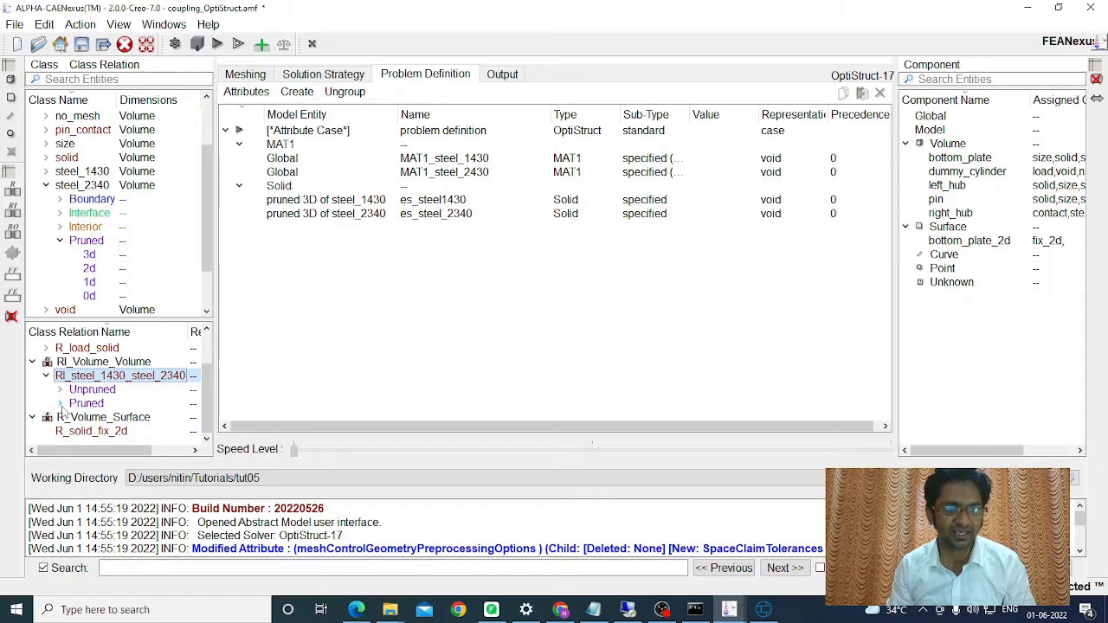
pyautogui.click(59, 404)
pyautogui.click(89, 390)
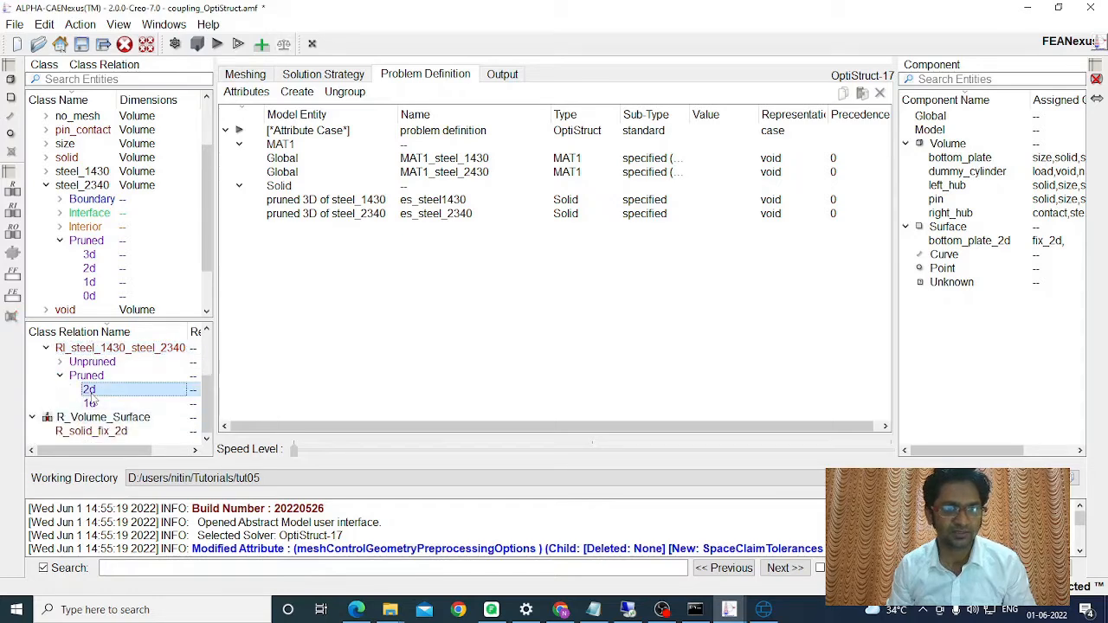
pyautogui.click(299, 93)
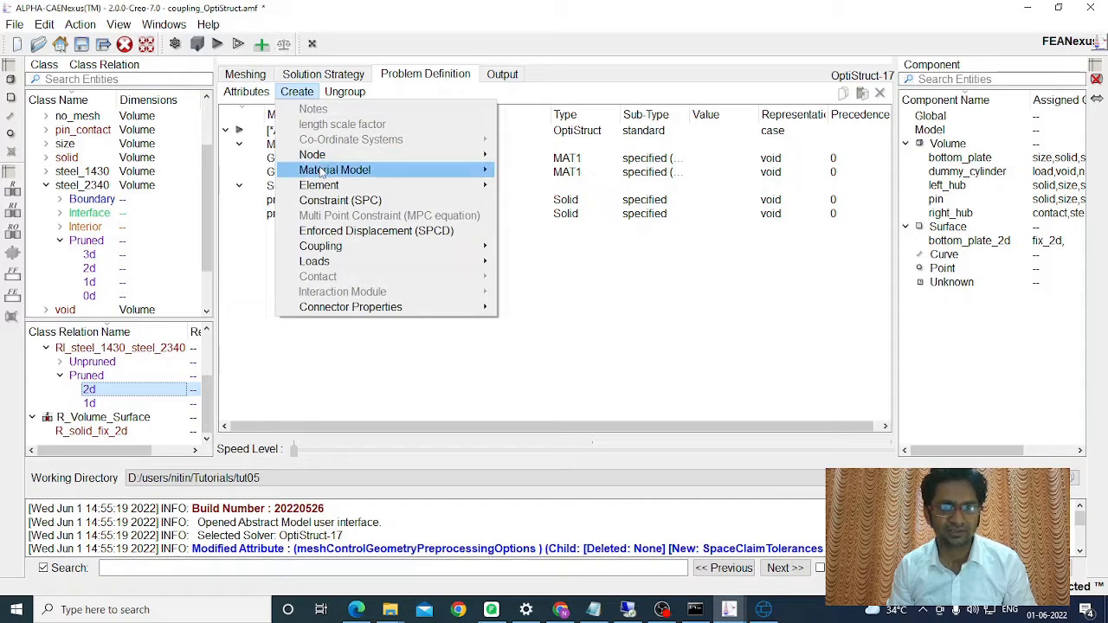
pyautogui.moveTo(415, 155)
pyautogui.click(558, 157)
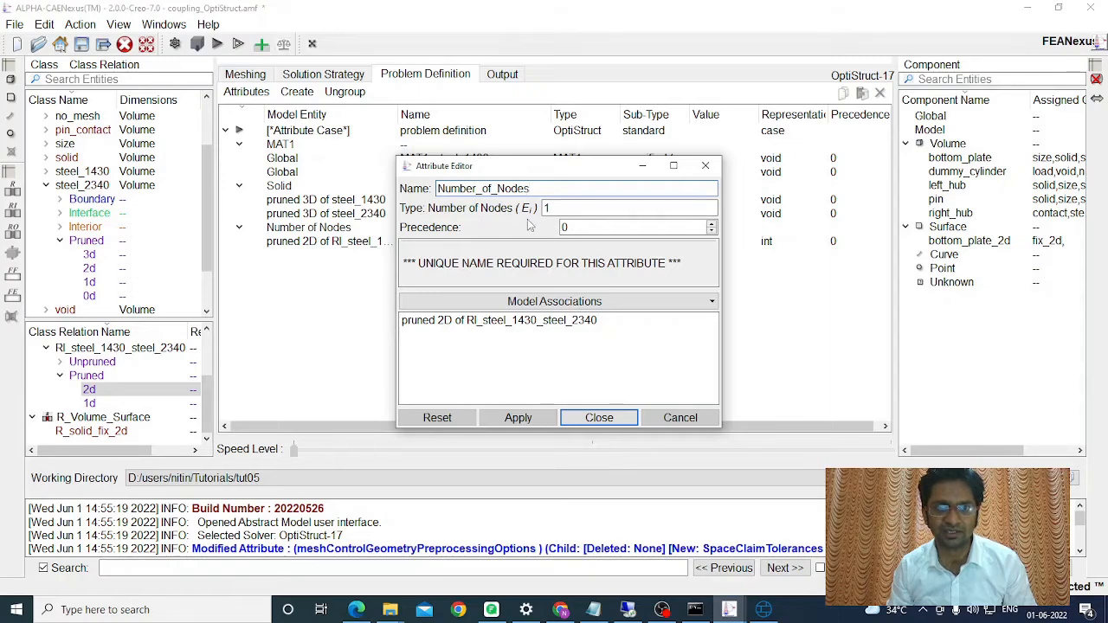
pyautogui.click(598, 418)
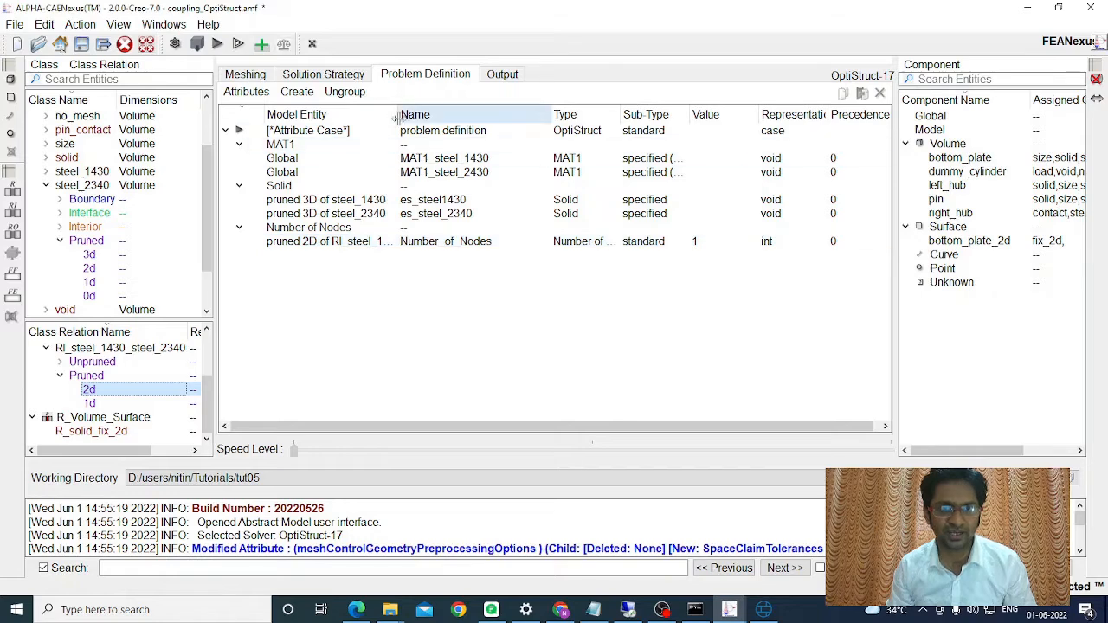
pyautogui.moveTo(397, 114); pyautogui.dragTo(476, 114)
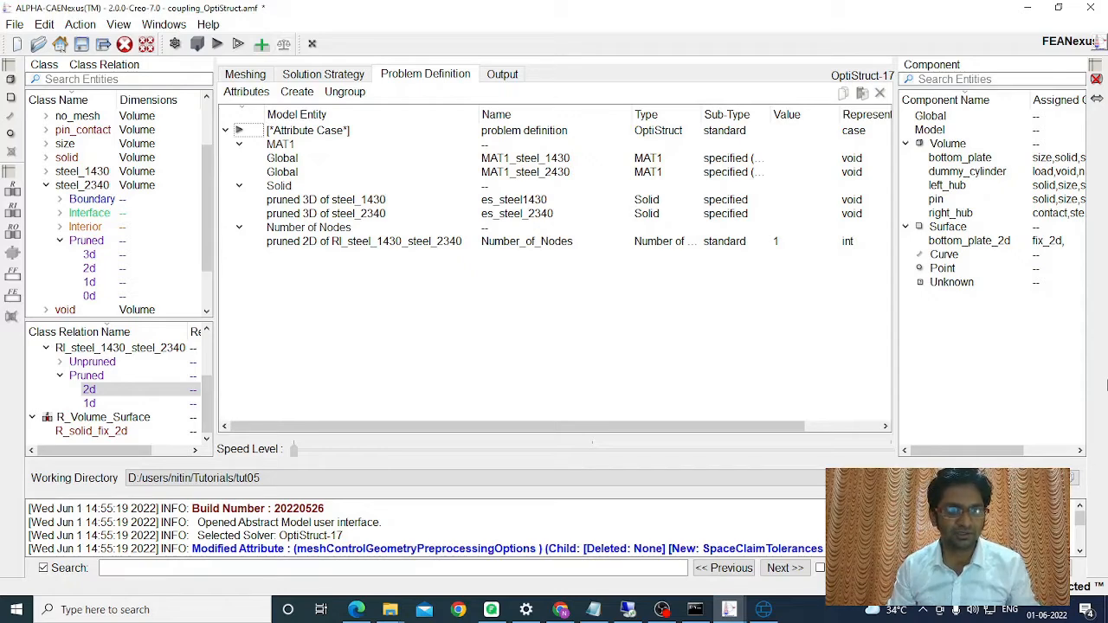
# - Create a Constraint (SPC) attribute on the R_solid_fix_2d class relation and assign it to SubCase Id's 1,2
pyautogui.click(206, 416)
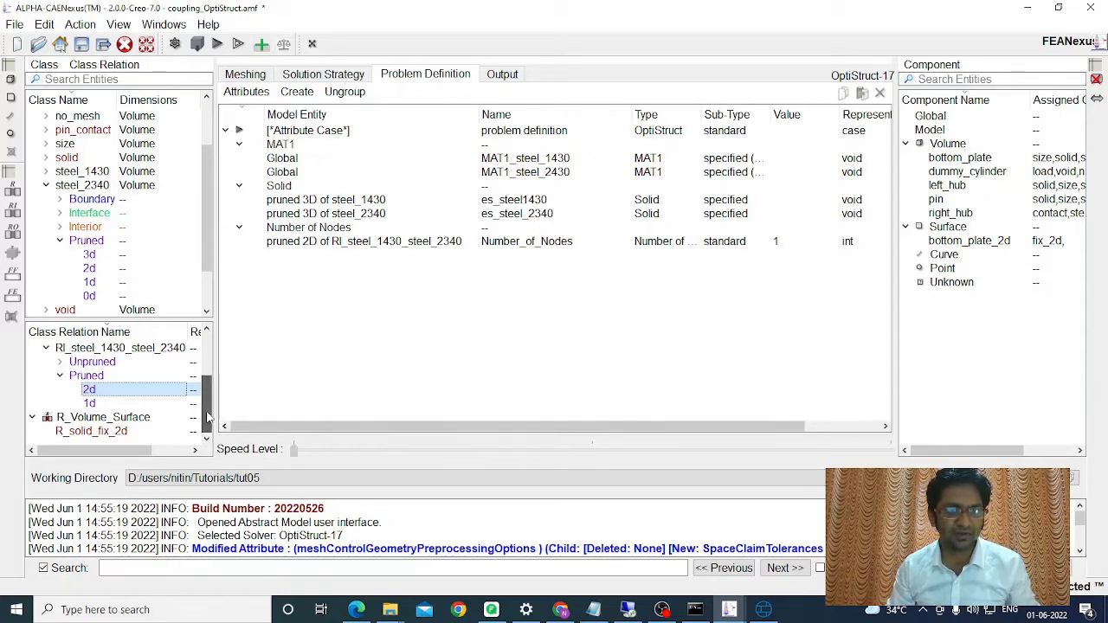
pyautogui.click(101, 432)
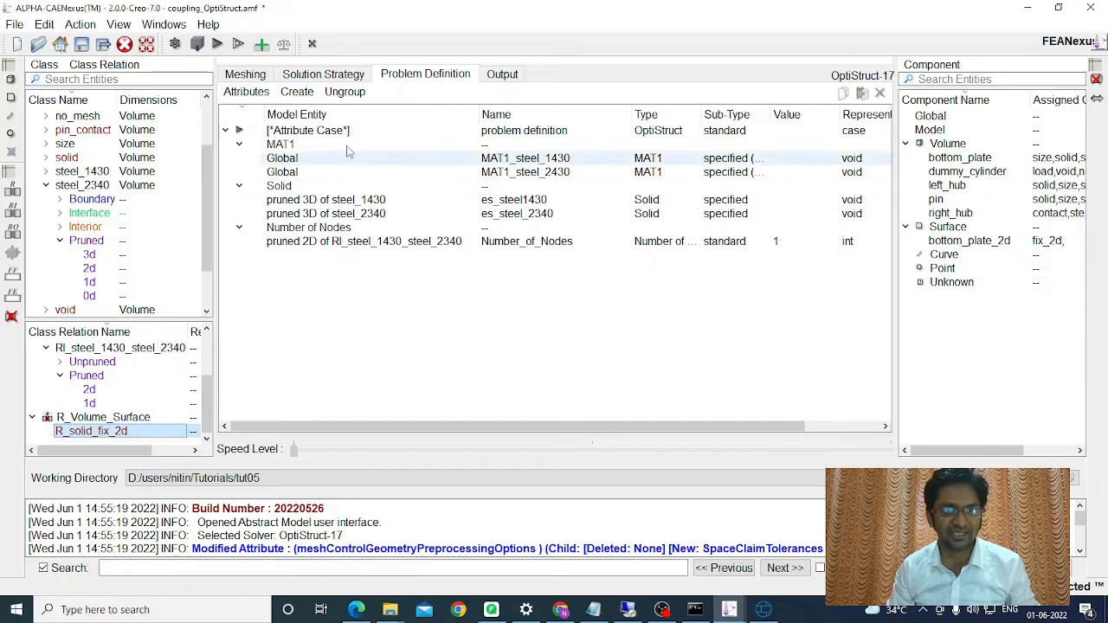
pyautogui.click(297, 91)
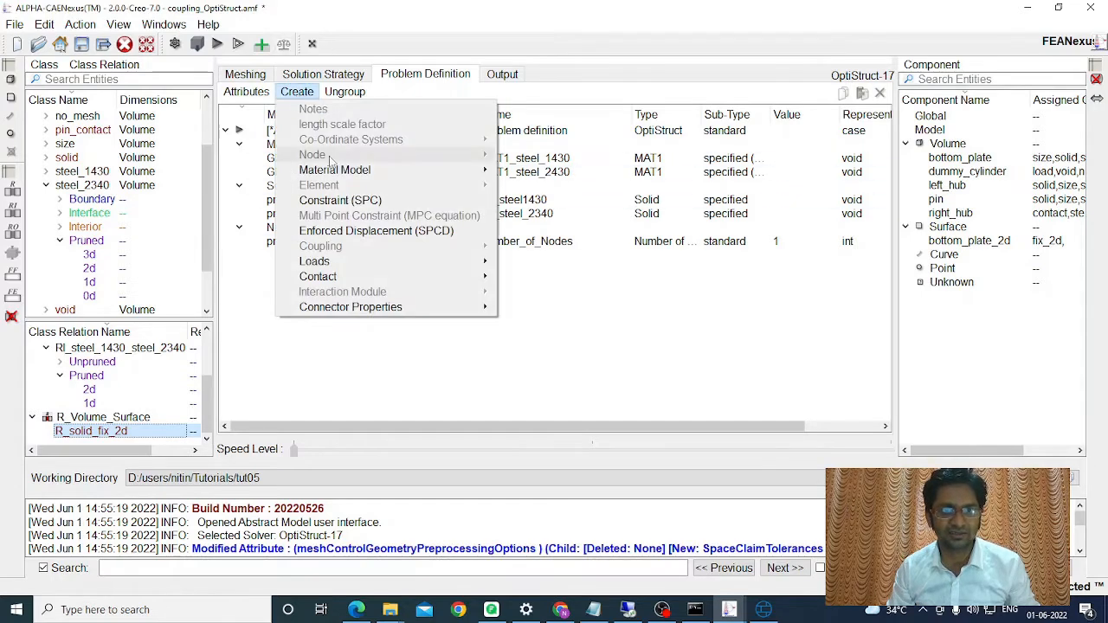
pyautogui.click(326, 205)
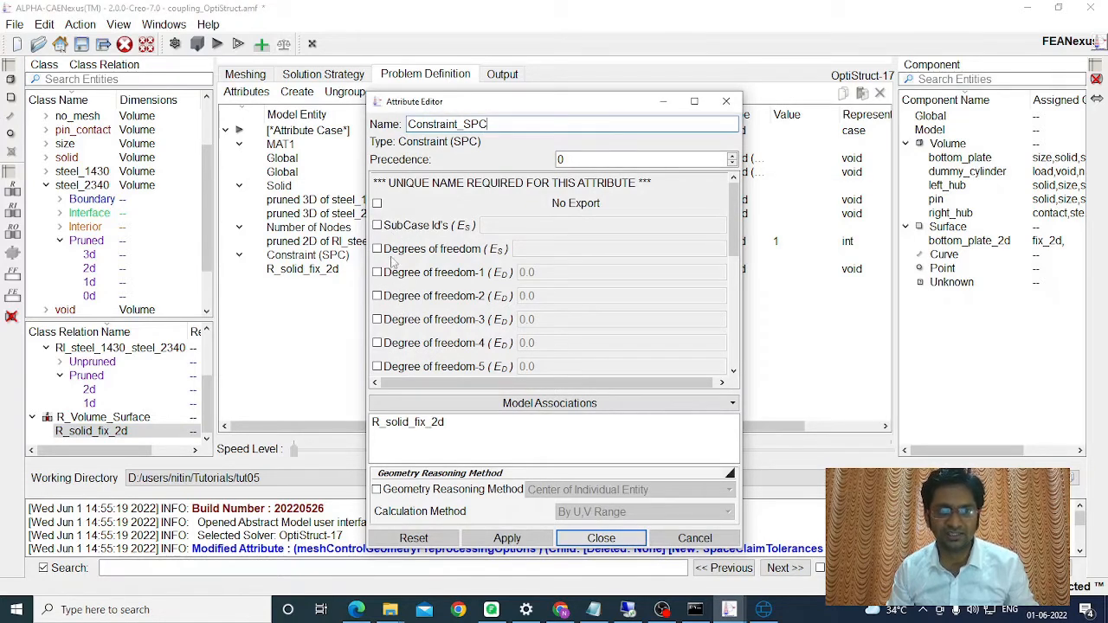
pyautogui.click(376, 226)
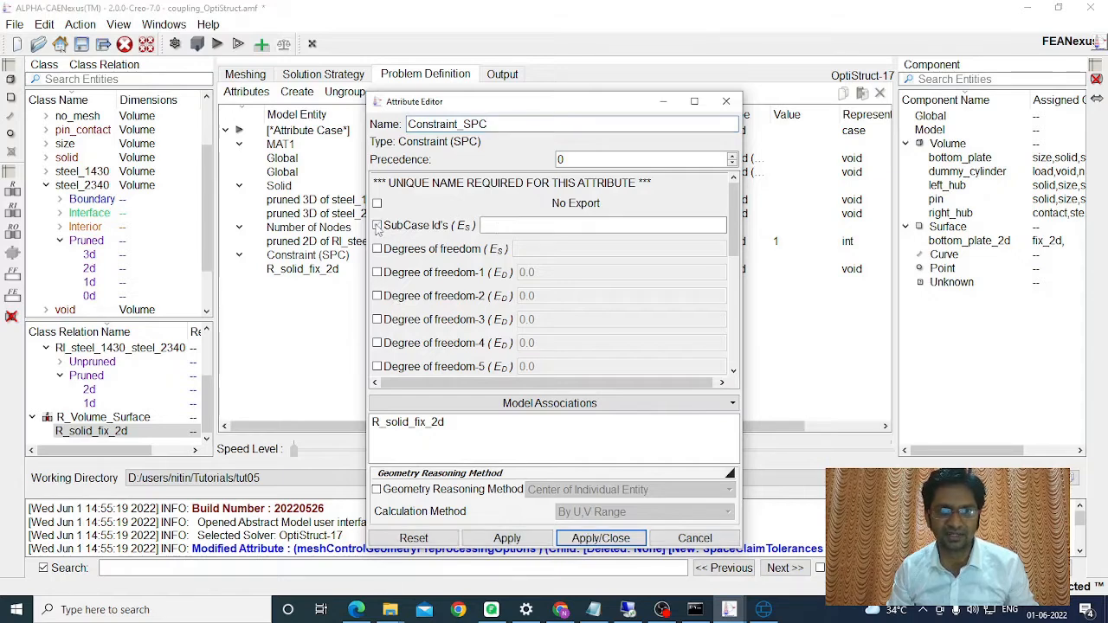
pyautogui.write('1,2')
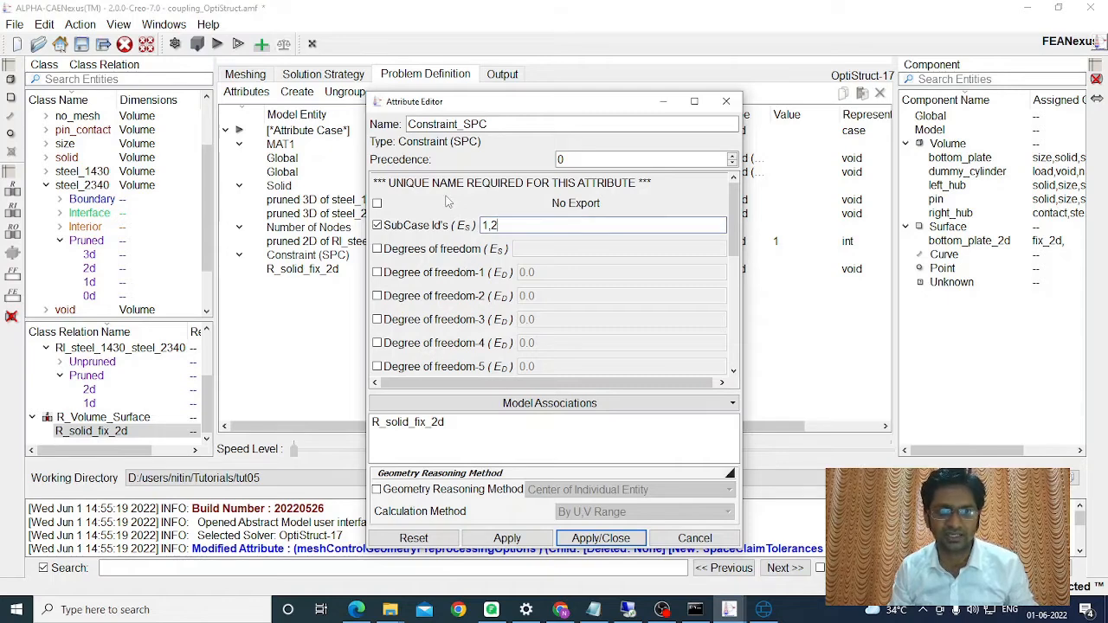
# - Enable Degree of freedom-1 through Degree of freedom-6 at 0.0 for Constraint_SPC and apply the attribute
pyautogui.click(376, 272)
pyautogui.click(377, 295)
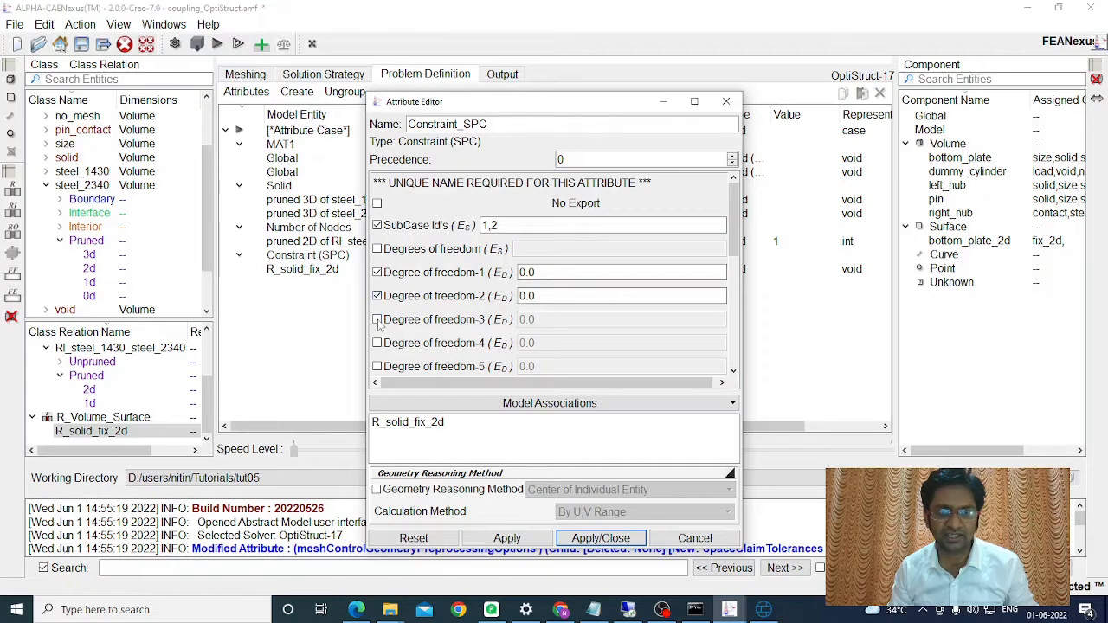
pyautogui.click(378, 319)
pyautogui.click(377, 343)
pyautogui.scroll(-1, 379, 343)
pyautogui.click(377, 325)
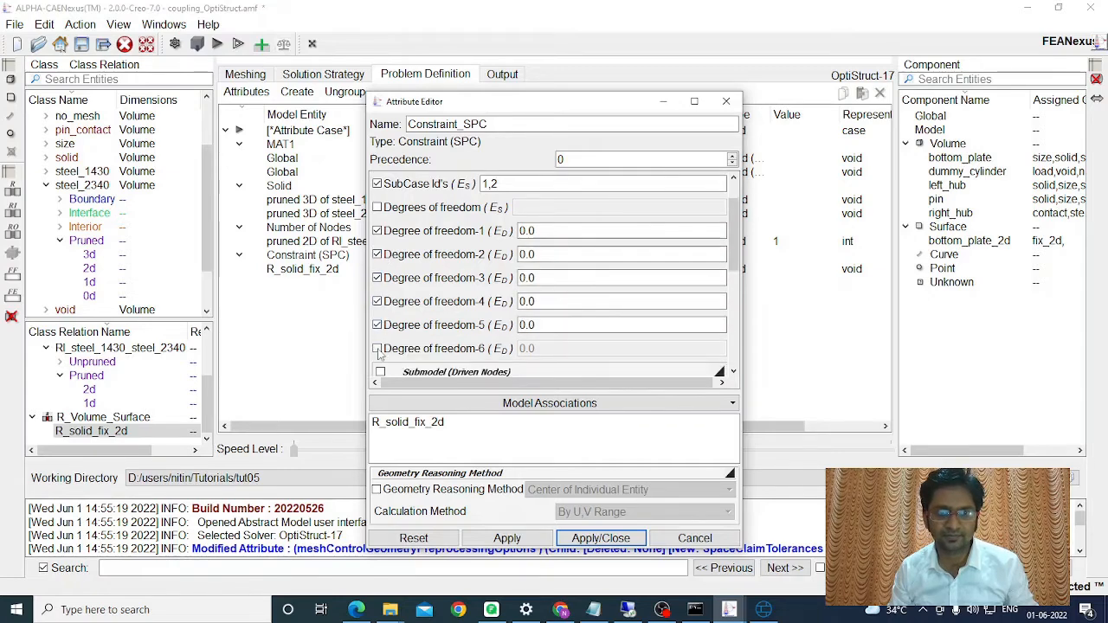
pyautogui.click(377, 349)
pyautogui.scroll(-3, 407, 312)
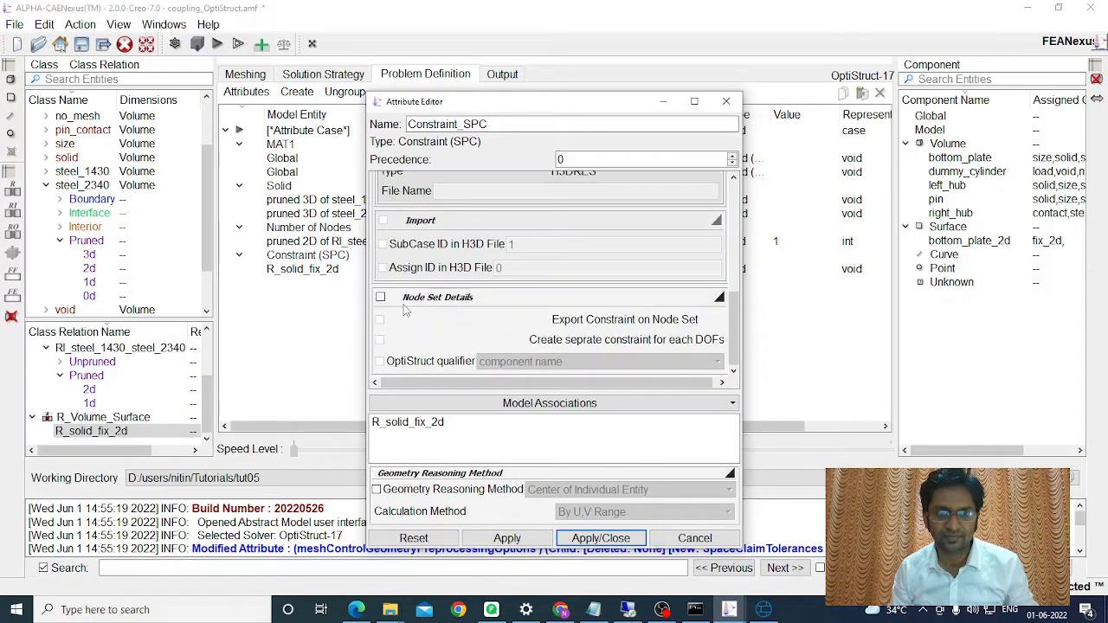
pyautogui.click(597, 539)
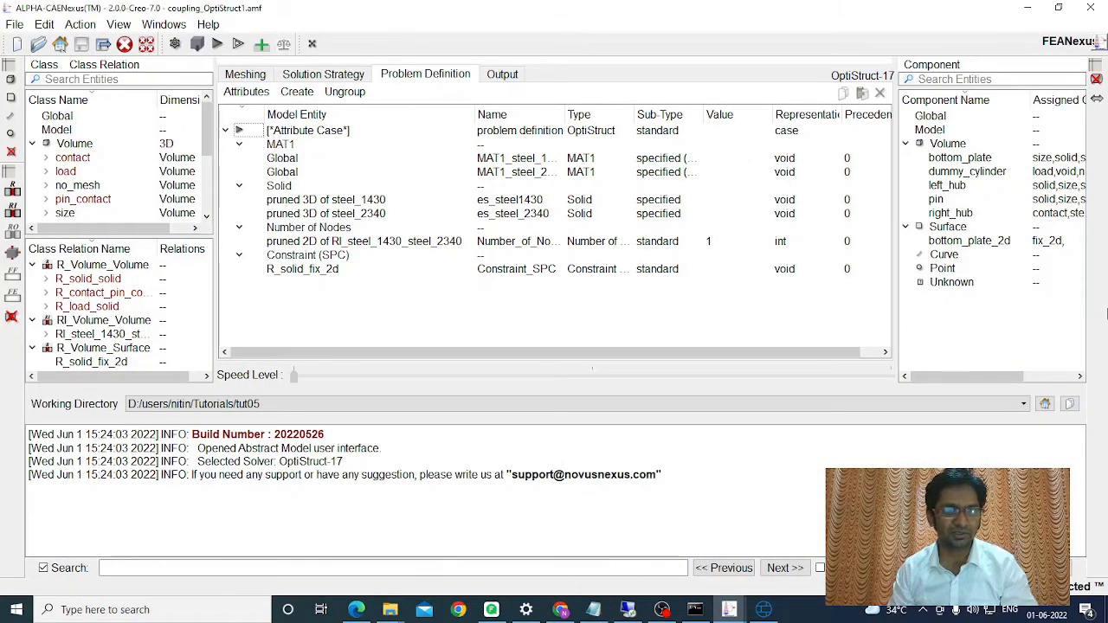
# - Create a Point Force load on the solid side of the R_load_solid class relation's interface
pyautogui.click(90, 310)
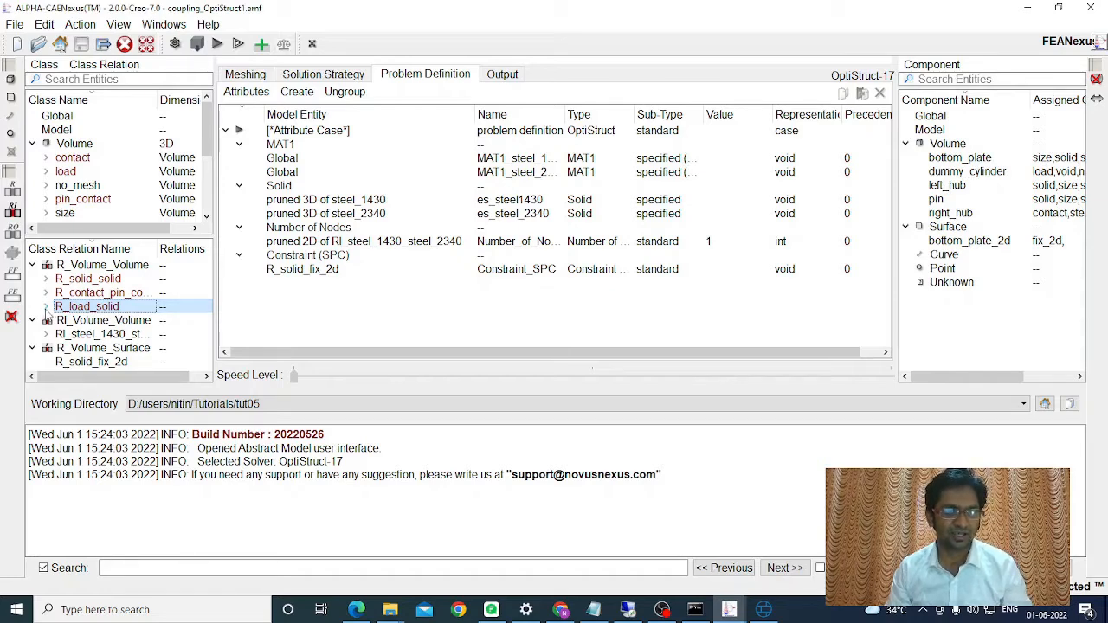
pyautogui.click(45, 308)
pyautogui.click(59, 322)
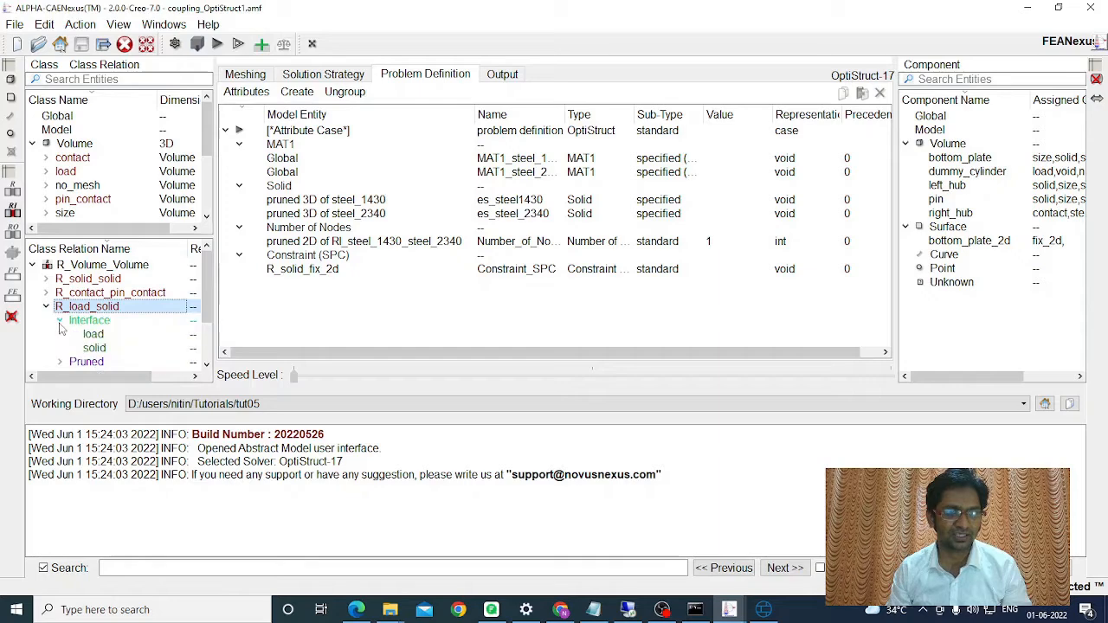
pyautogui.click(90, 349)
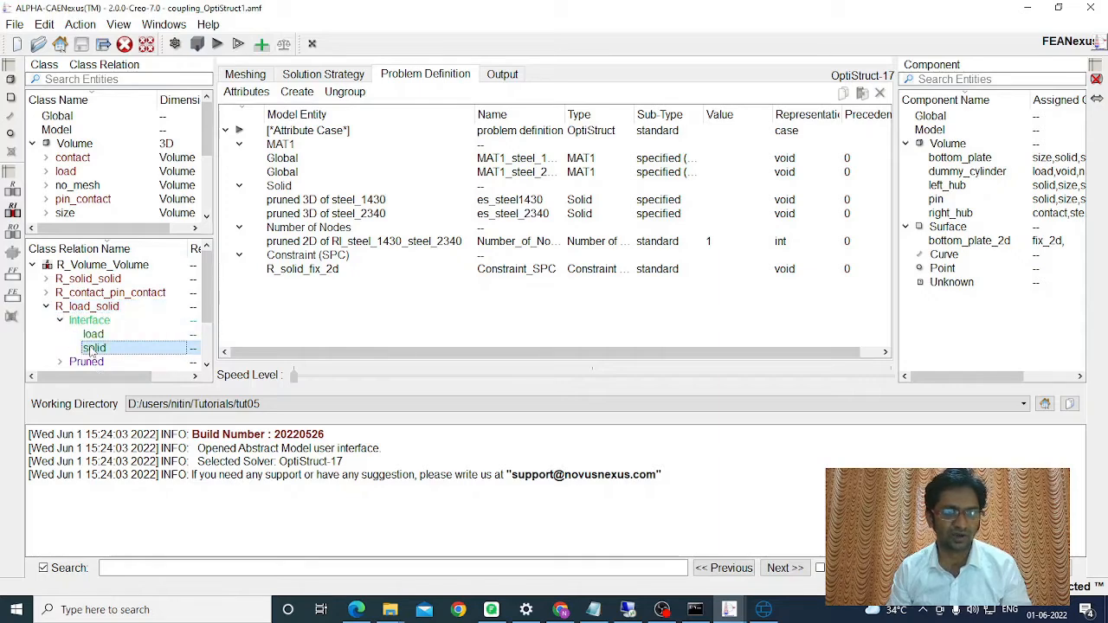
pyautogui.click(297, 92)
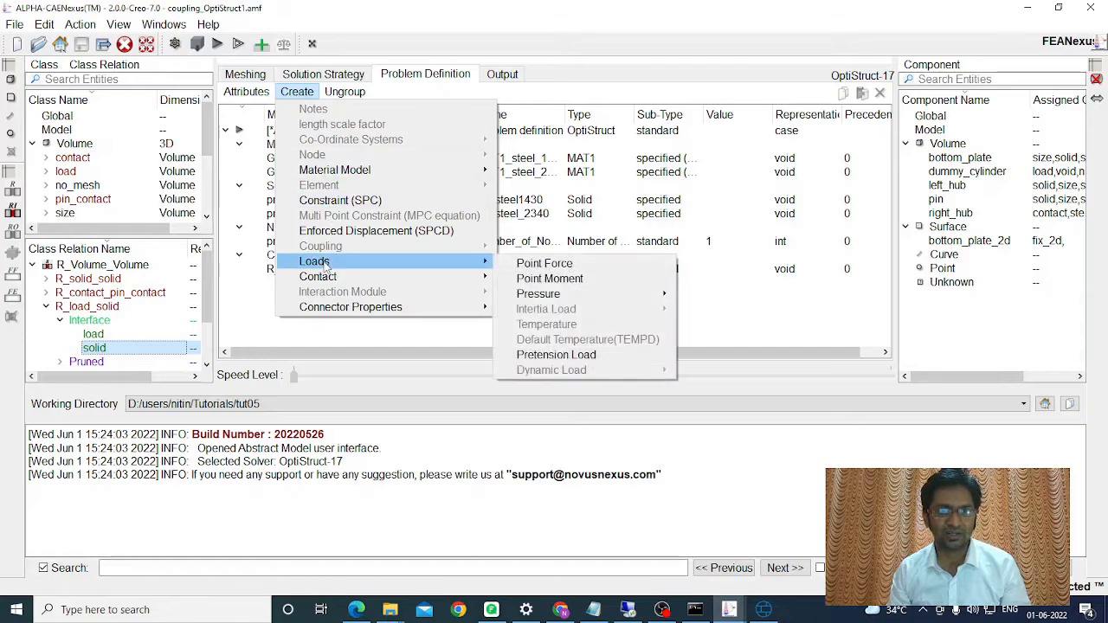
pyautogui.moveTo(325, 263)
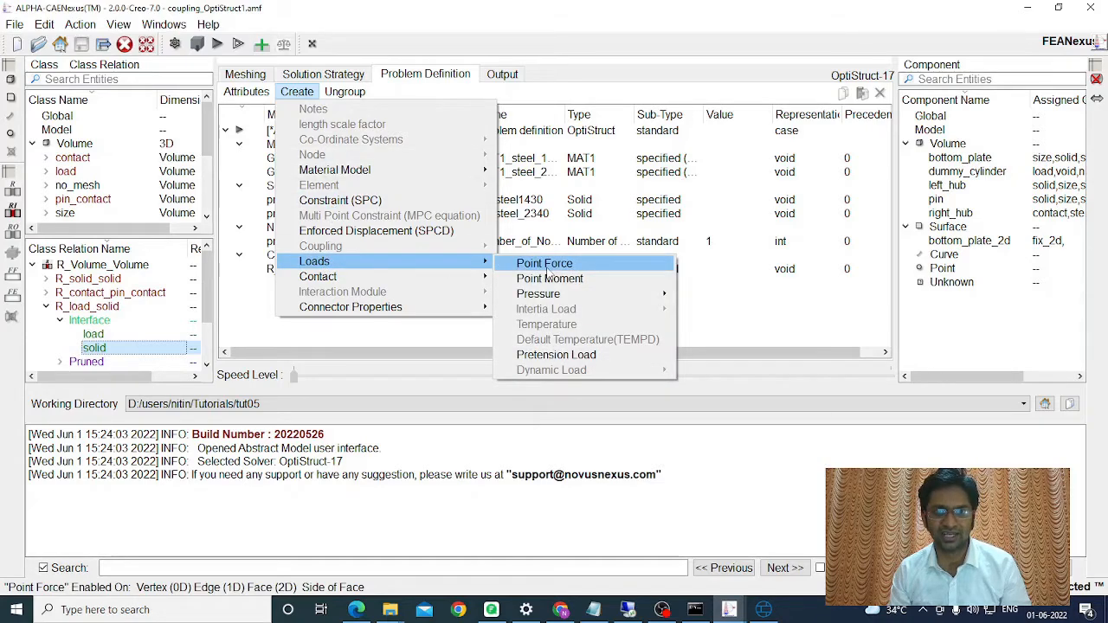
pyautogui.click(546, 265)
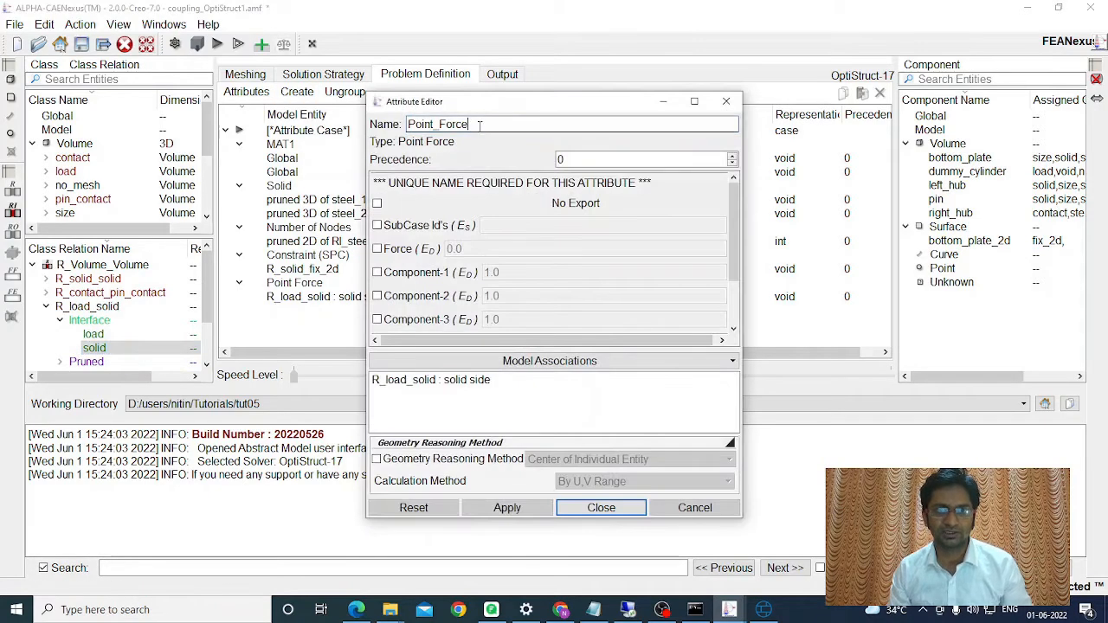
# - Name the Point Force attribute concentrated_load and assign it to SubCase Id 2
pyautogui.moveTo(478, 124); pyautogui.dragTo(370, 121)
pyautogui.write('con')
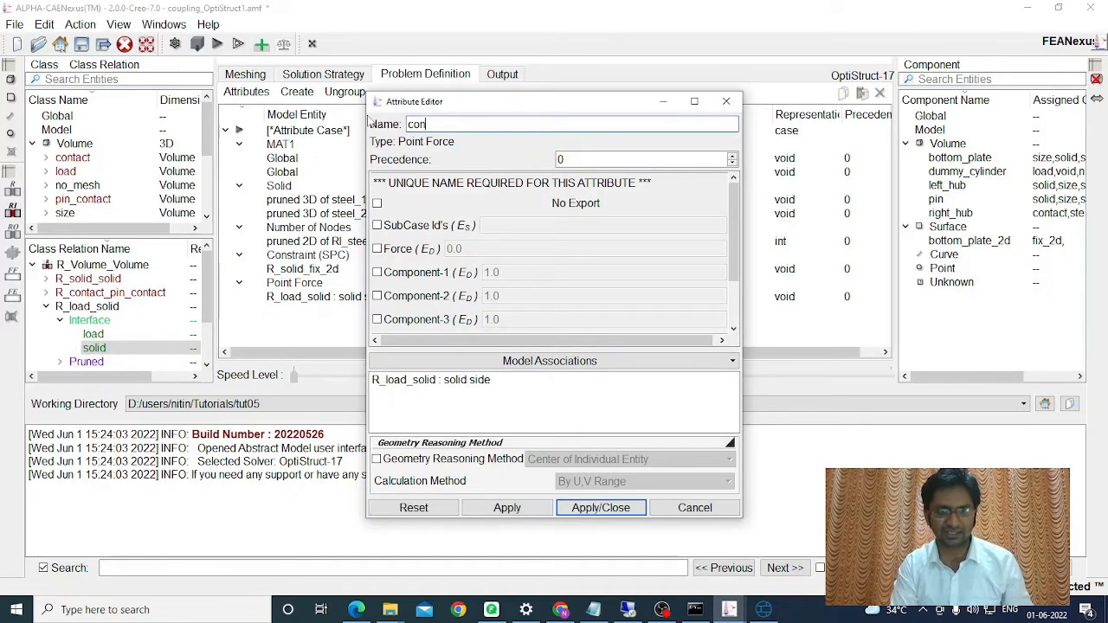
pyautogui.write('centrated')
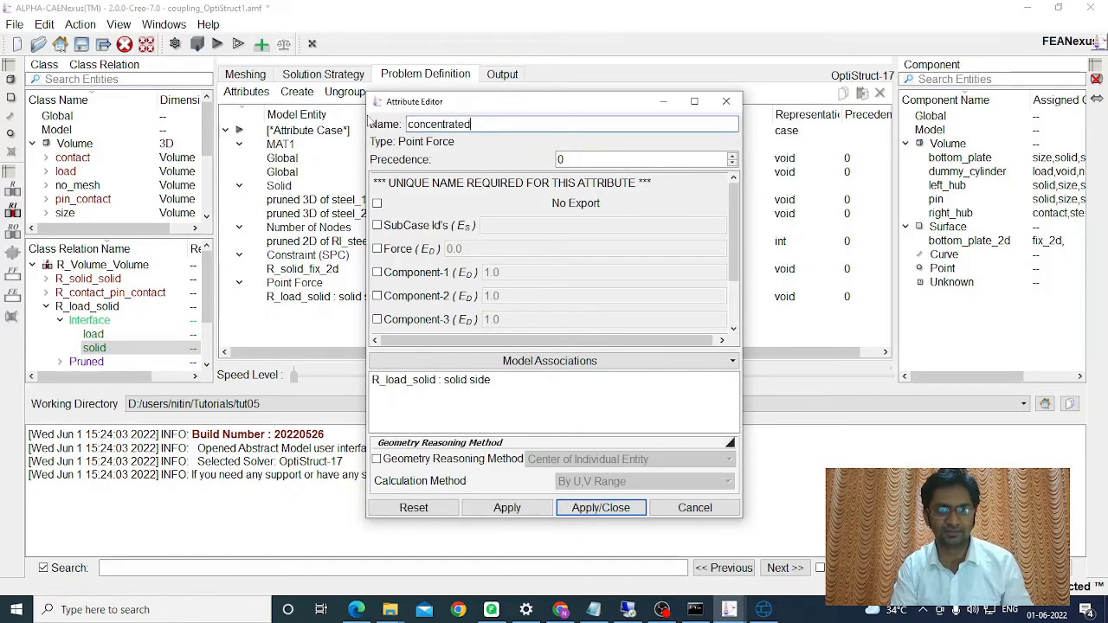
pyautogui.write('_load')
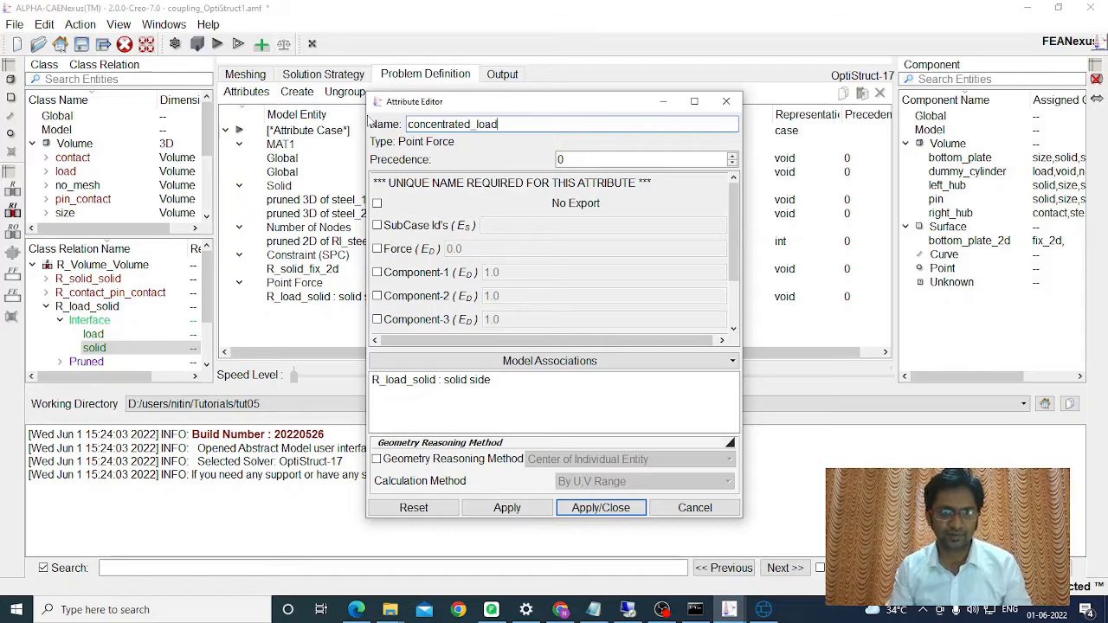
pyautogui.click(377, 226)
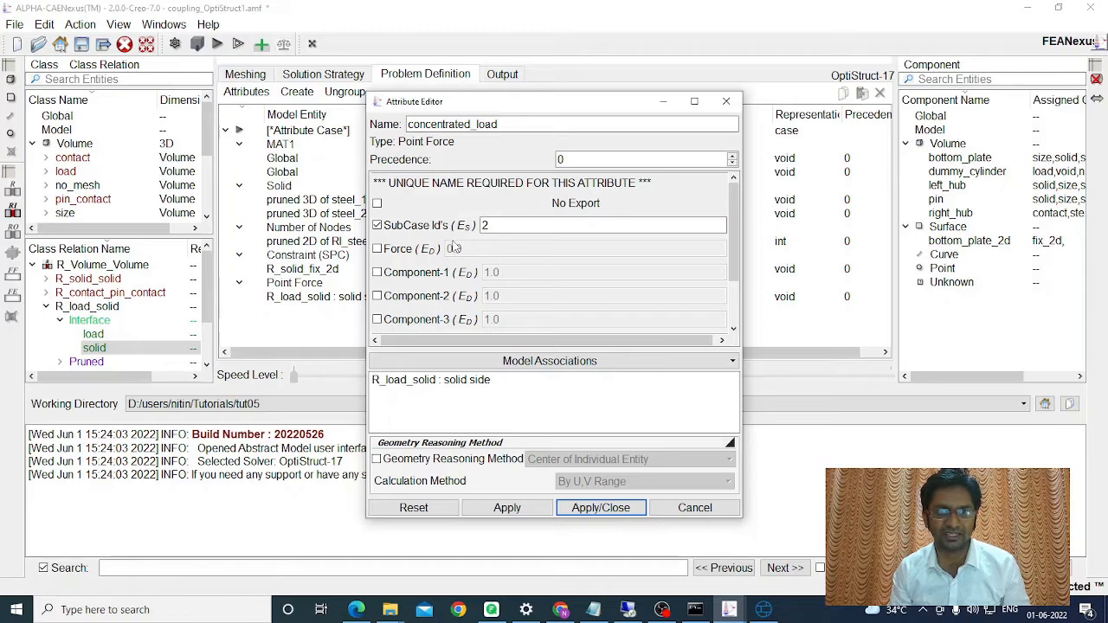
# - Set the force of concentrated_load to -5000 with Component-2 enabled at 1.0, apply it, and widen the attribute list's Name column
pyautogui.click(377, 249)
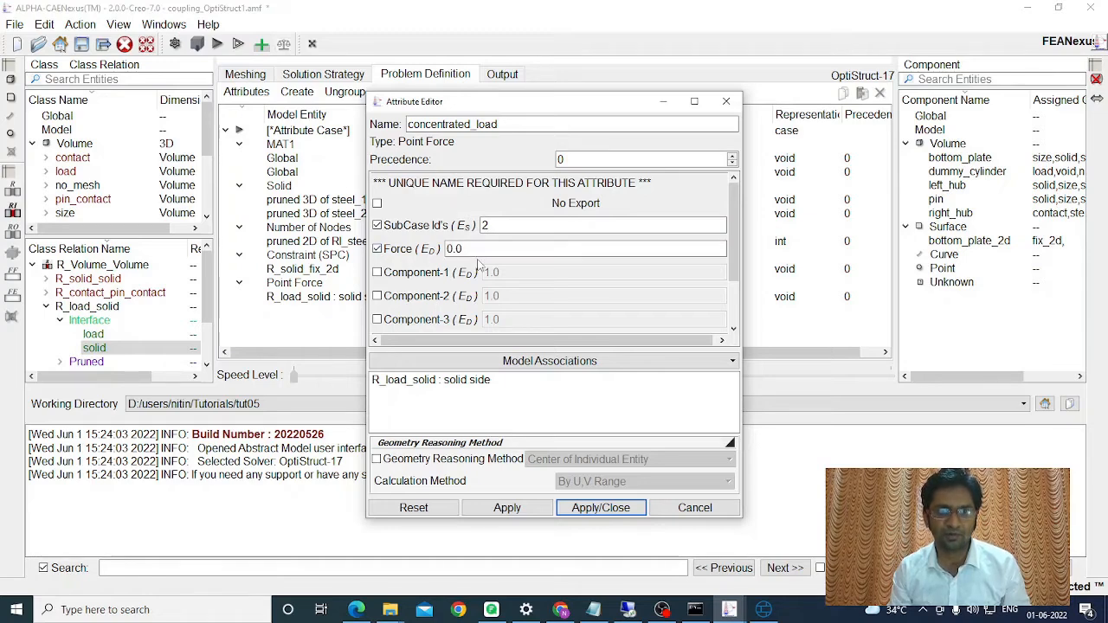
pyautogui.moveTo(478, 249); pyautogui.dragTo(389, 251)
pyautogui.write('-5000')
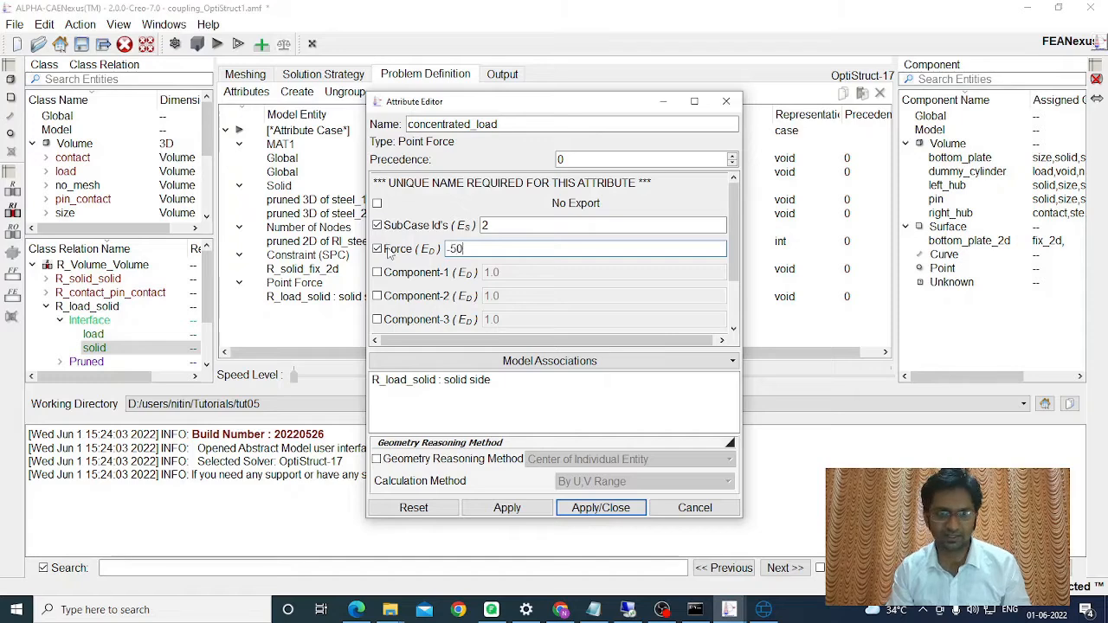
pyautogui.click(377, 296)
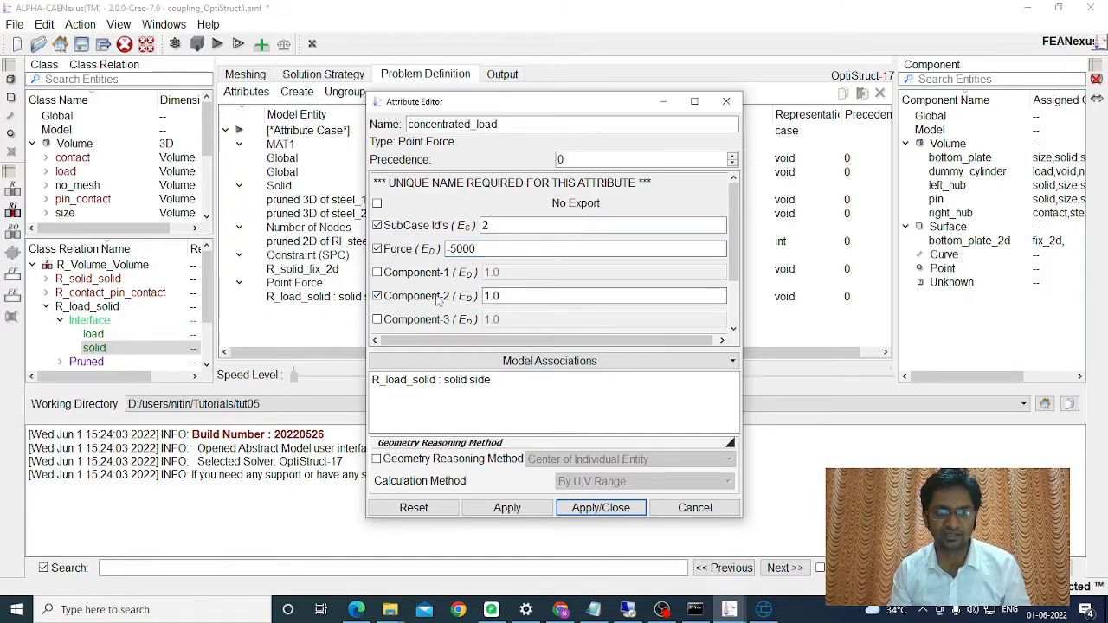
pyautogui.scroll(-3, 734, 264)
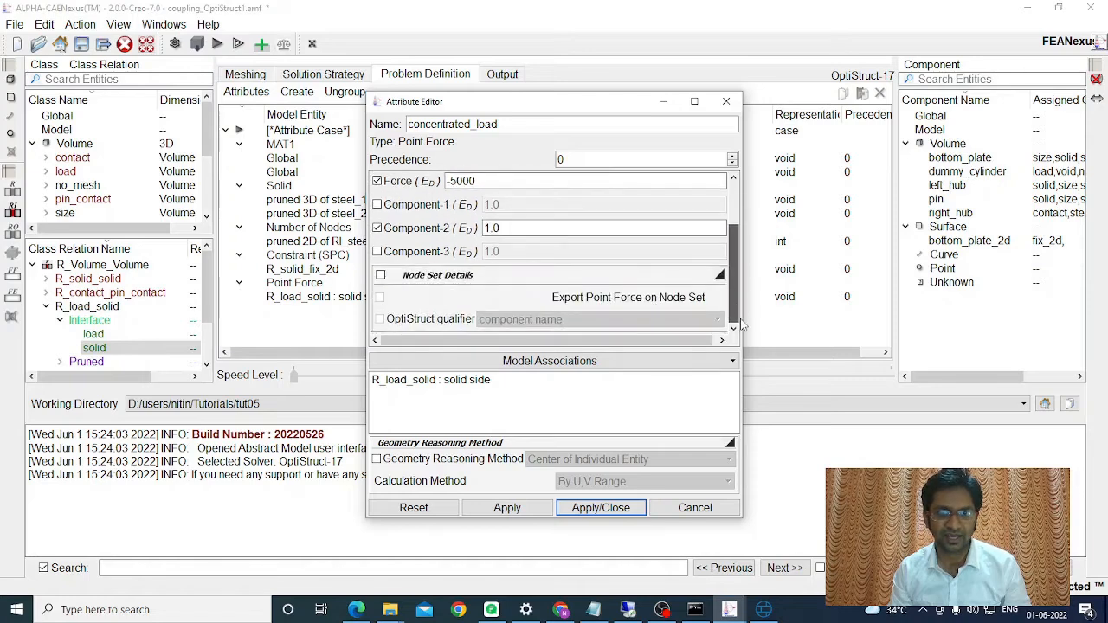
pyautogui.click(600, 508)
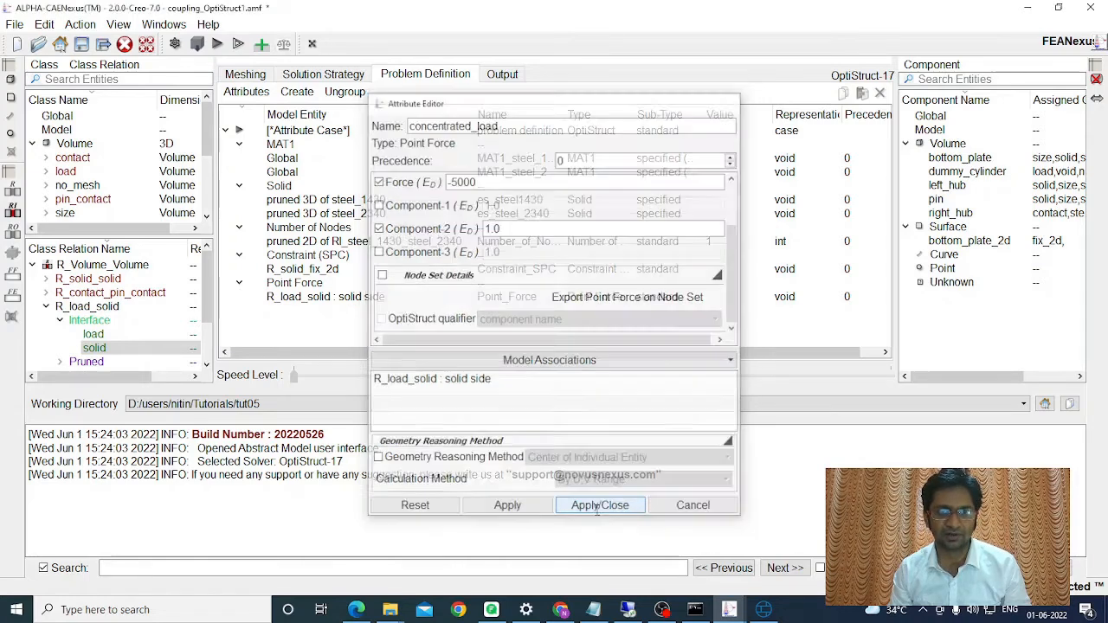
pyautogui.moveTo(563, 117); pyautogui.dragTo(621, 117)
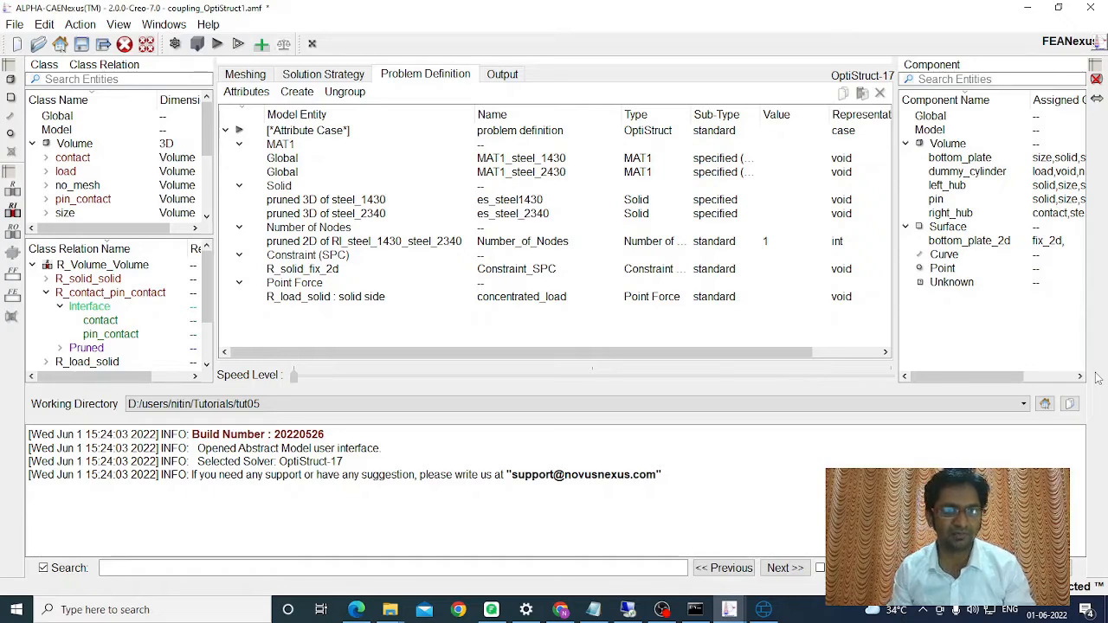
# - Create a Contact Pair attribute on the pin_contact side of the R_contact_pin_contact class relation's interface
pyautogui.click(88, 294)
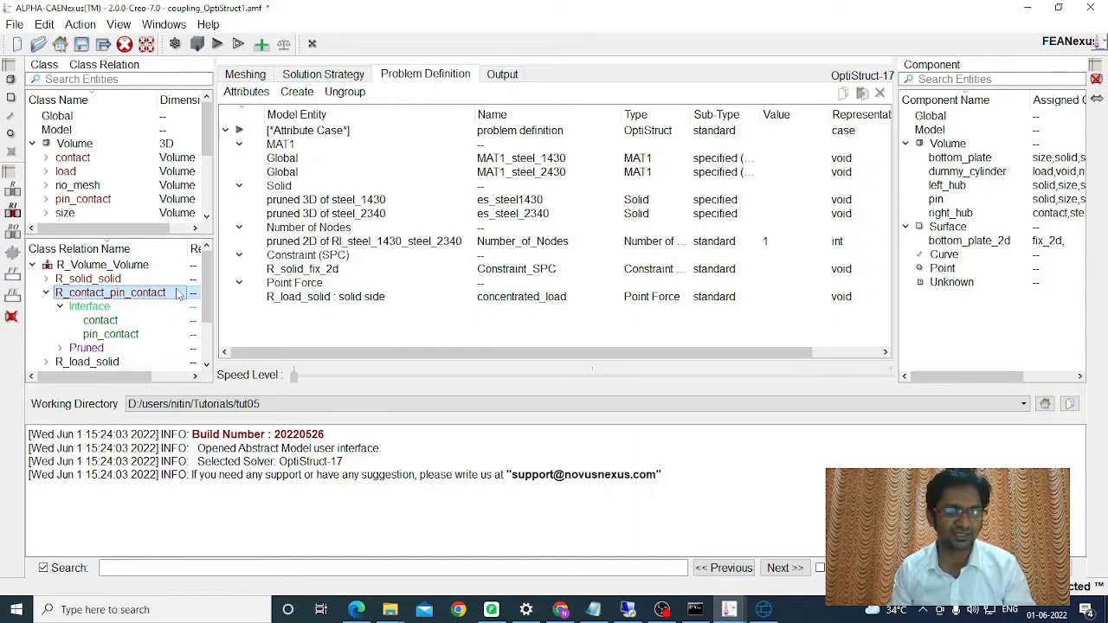
pyautogui.click(120, 337)
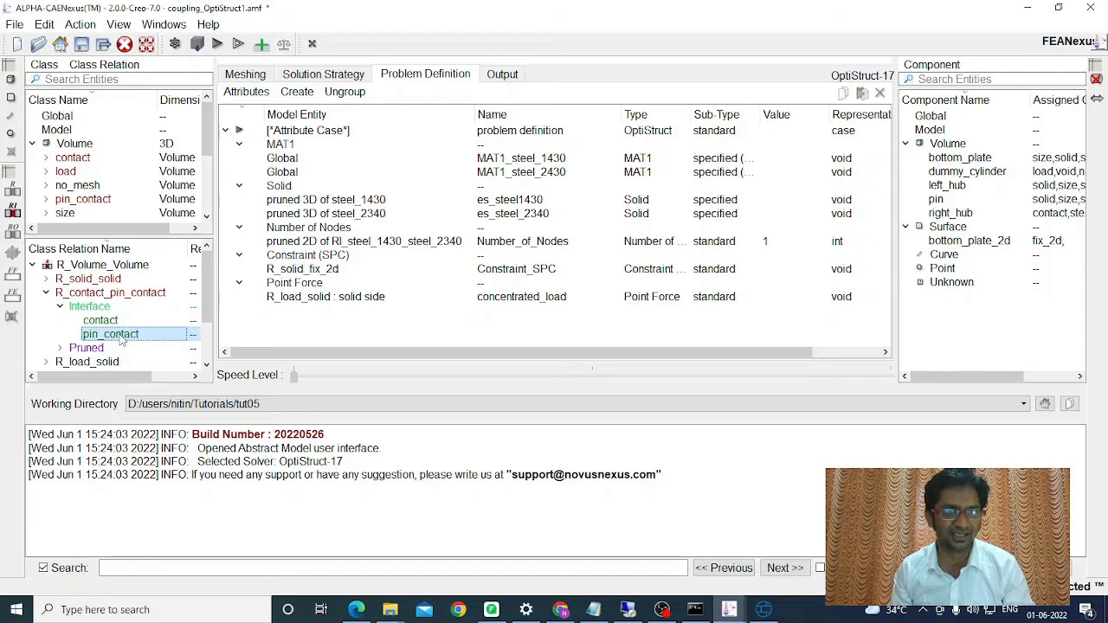
pyautogui.click(287, 93)
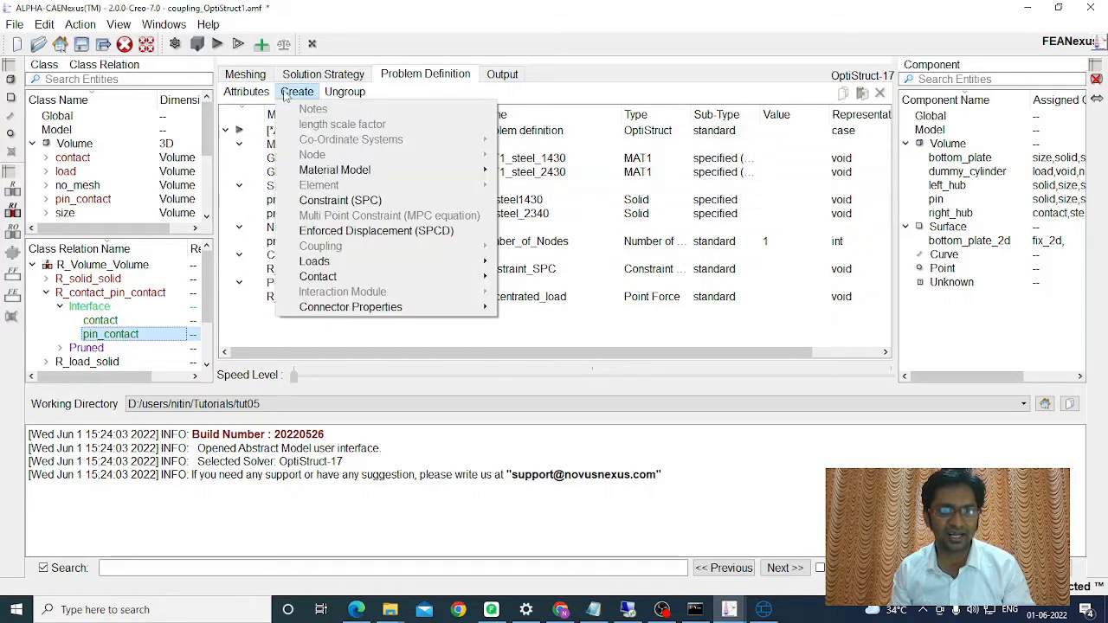
pyautogui.moveTo(316, 280)
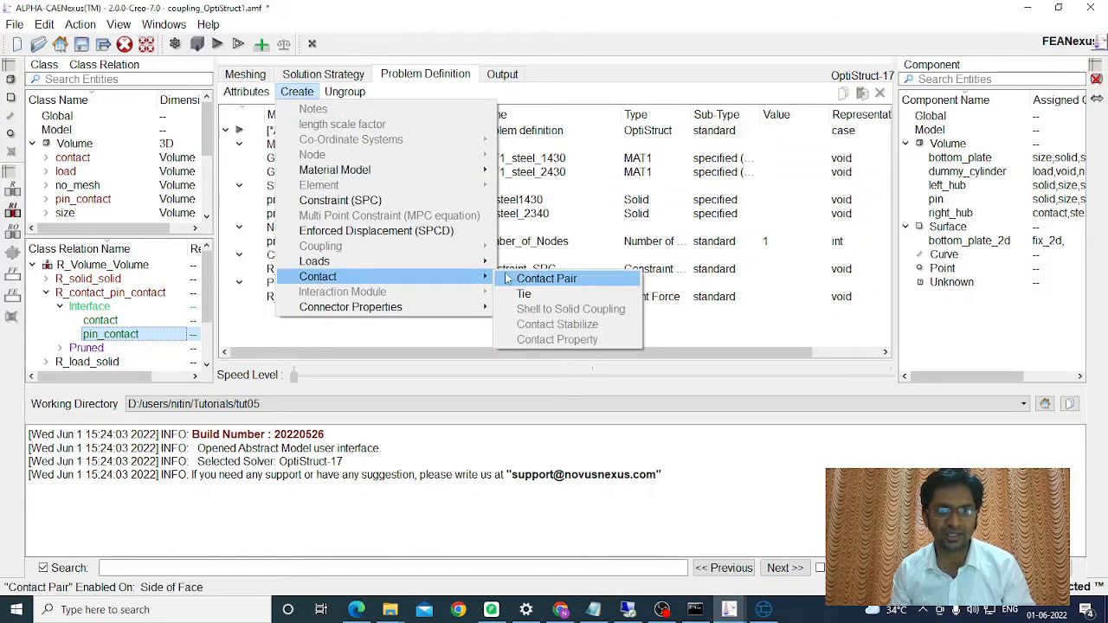
pyautogui.click(534, 279)
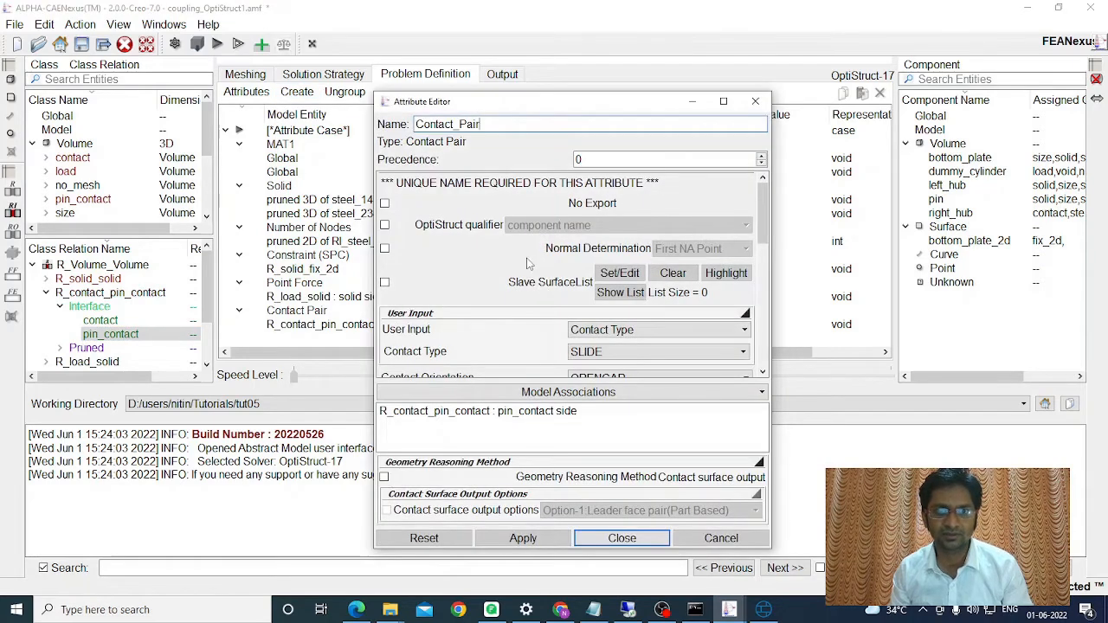
# - Set the contact pair's User Input to Contact Type and its Contact Type to SLIDE
pyautogui.scroll(-1, 518, 246)
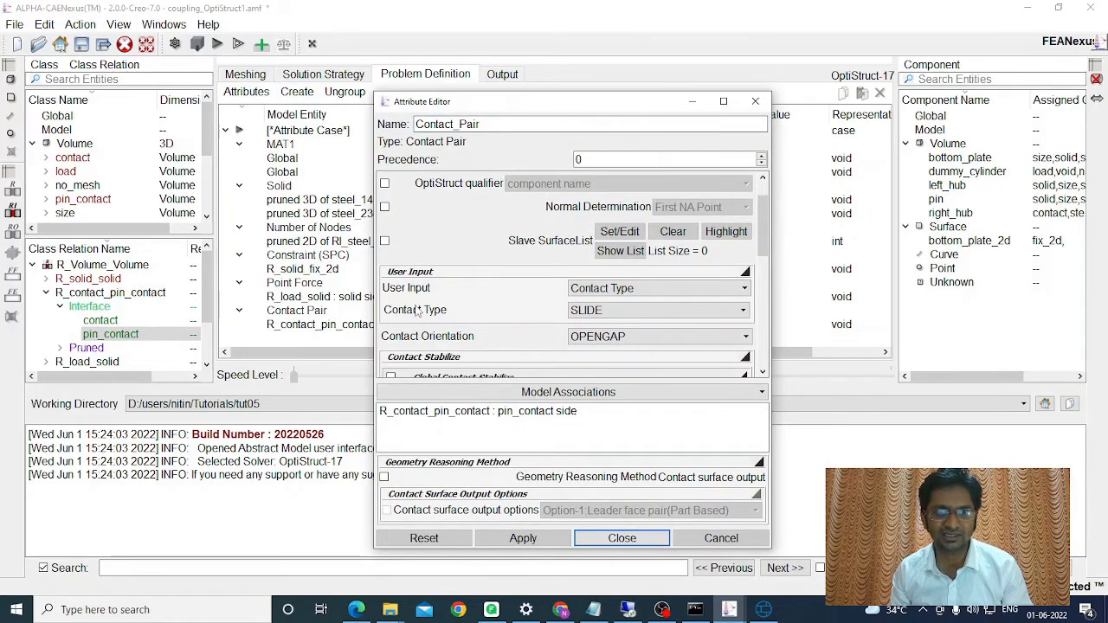
pyautogui.click(599, 291)
pyautogui.click(597, 301)
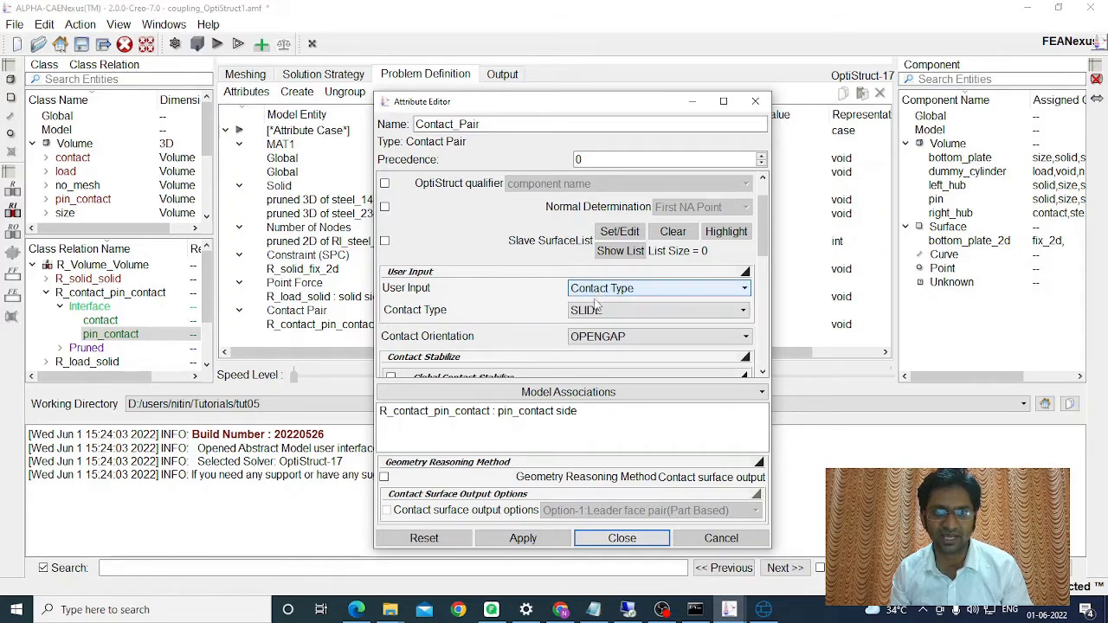
pyautogui.click(595, 312)
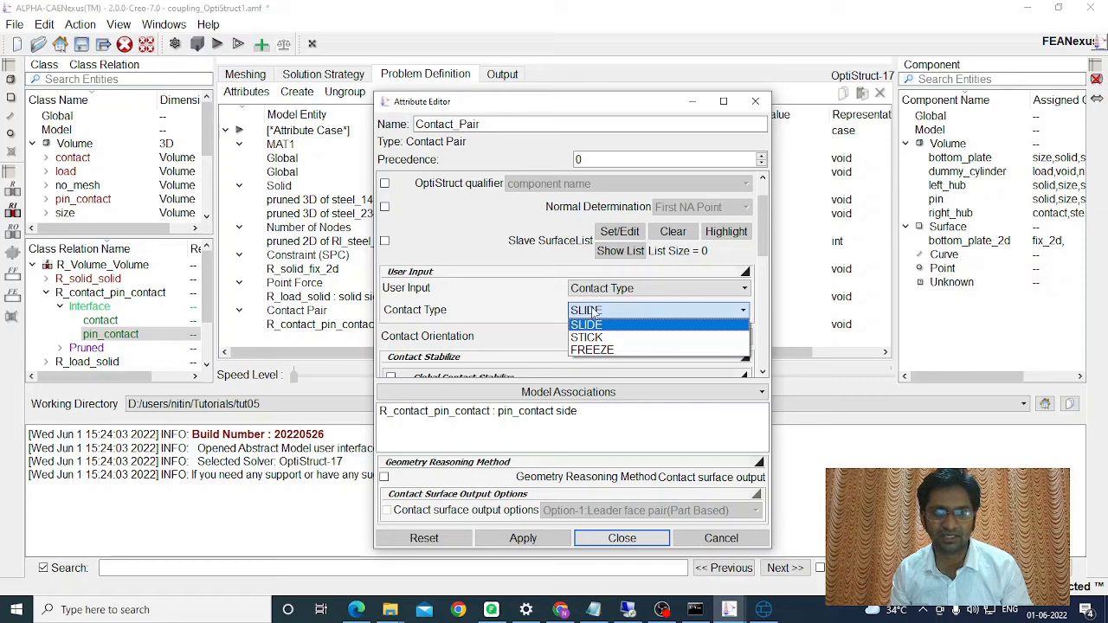
pyautogui.click(585, 329)
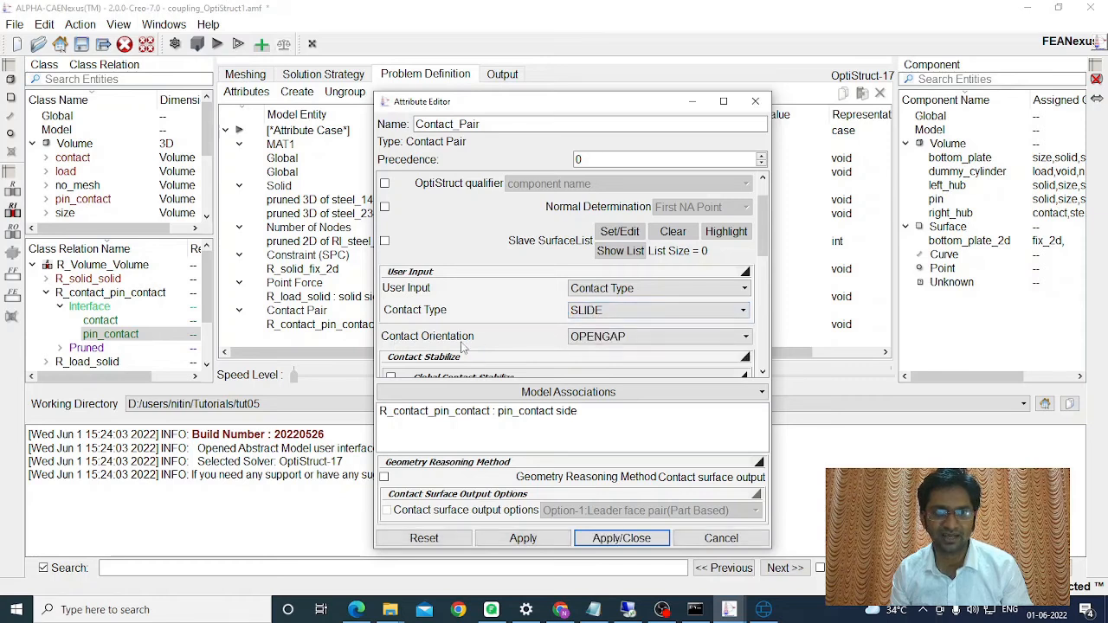
# - Set the contact pair's Contact Orientation to OPENGAP and apply the attribute
pyautogui.click(592, 340)
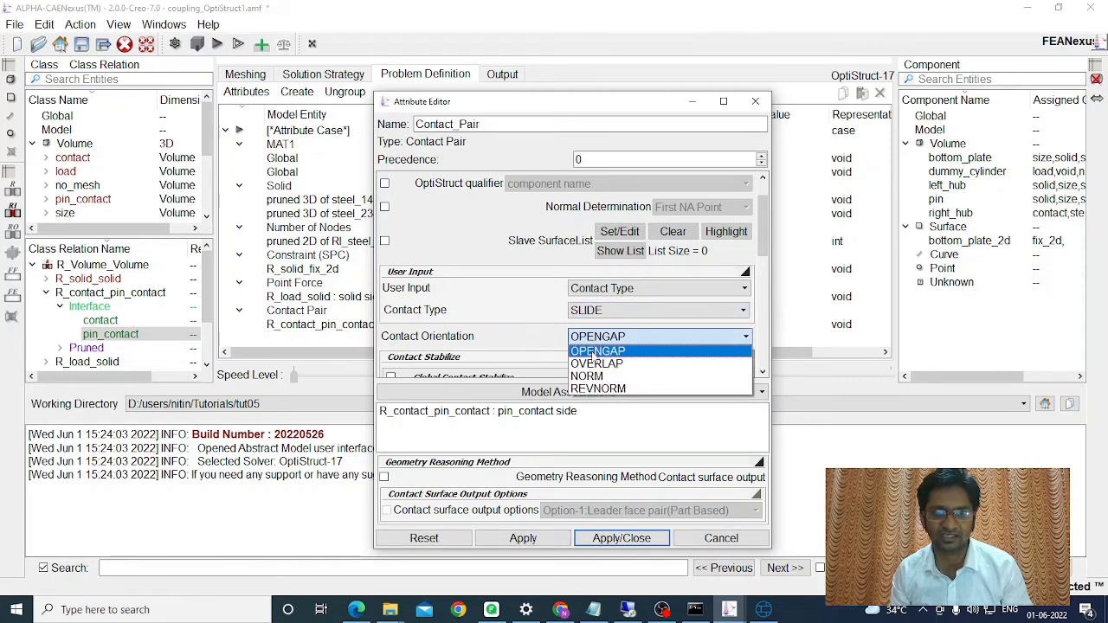
pyautogui.click(595, 352)
pyautogui.scroll(-3, 523, 315)
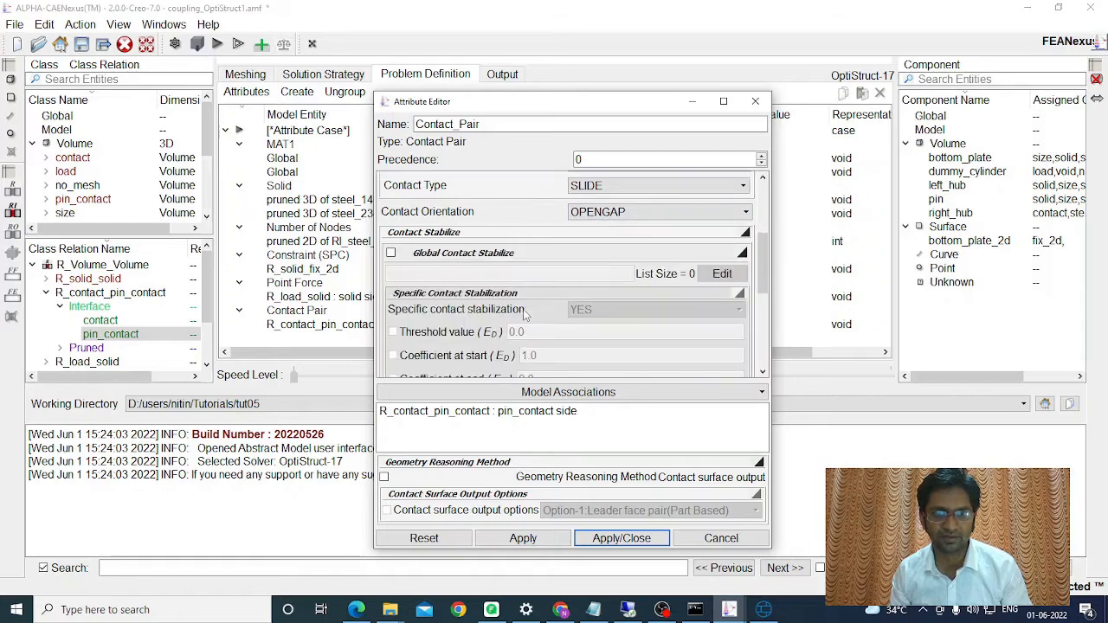
pyautogui.scroll(-7, 523, 314)
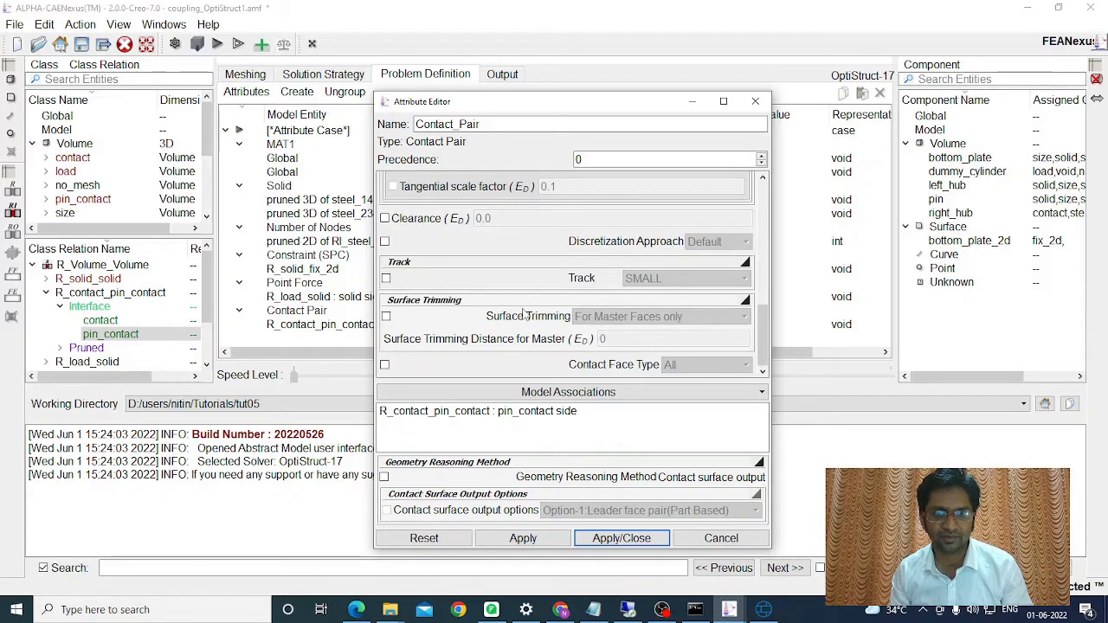
pyautogui.click(615, 538)
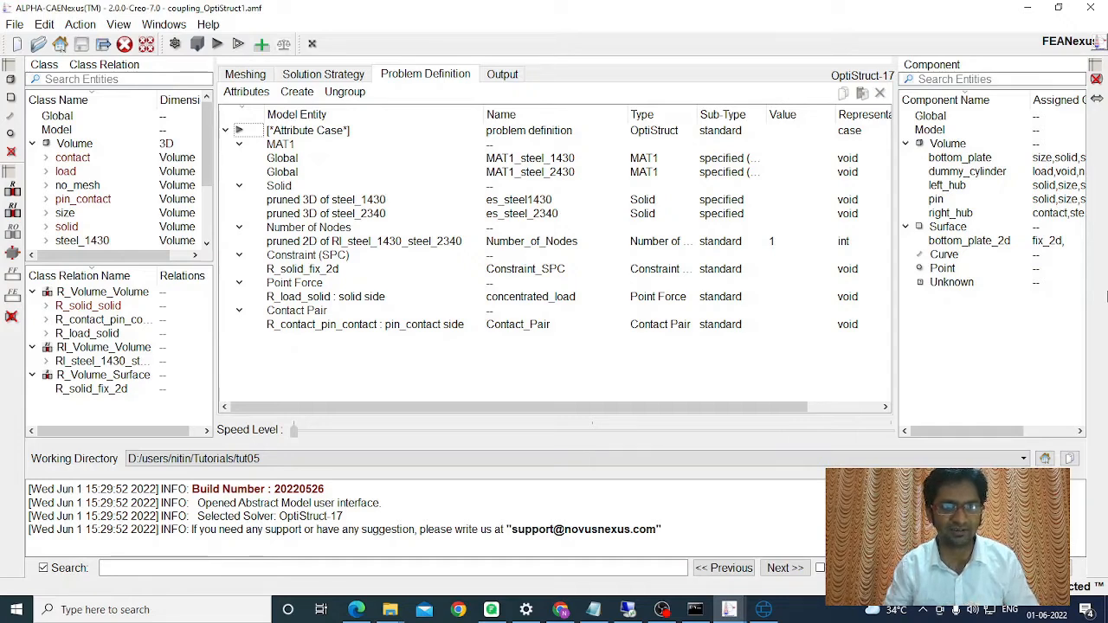
# - Create a Gravity Load attribute on the Model class
pyautogui.click(68, 130)
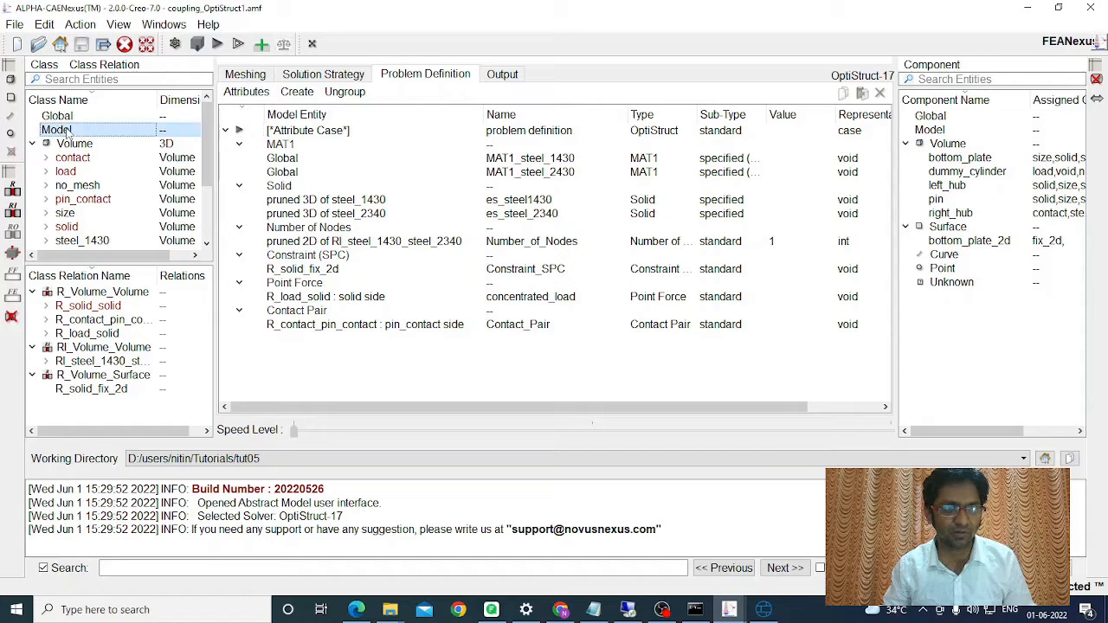
pyautogui.click(297, 92)
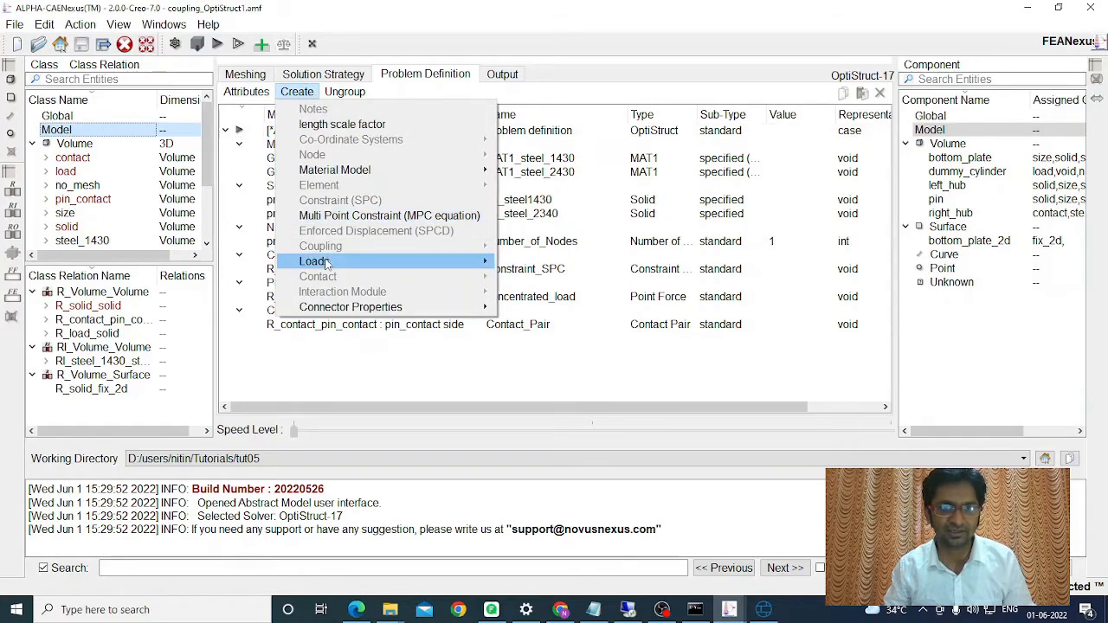
pyautogui.moveTo(326, 263)
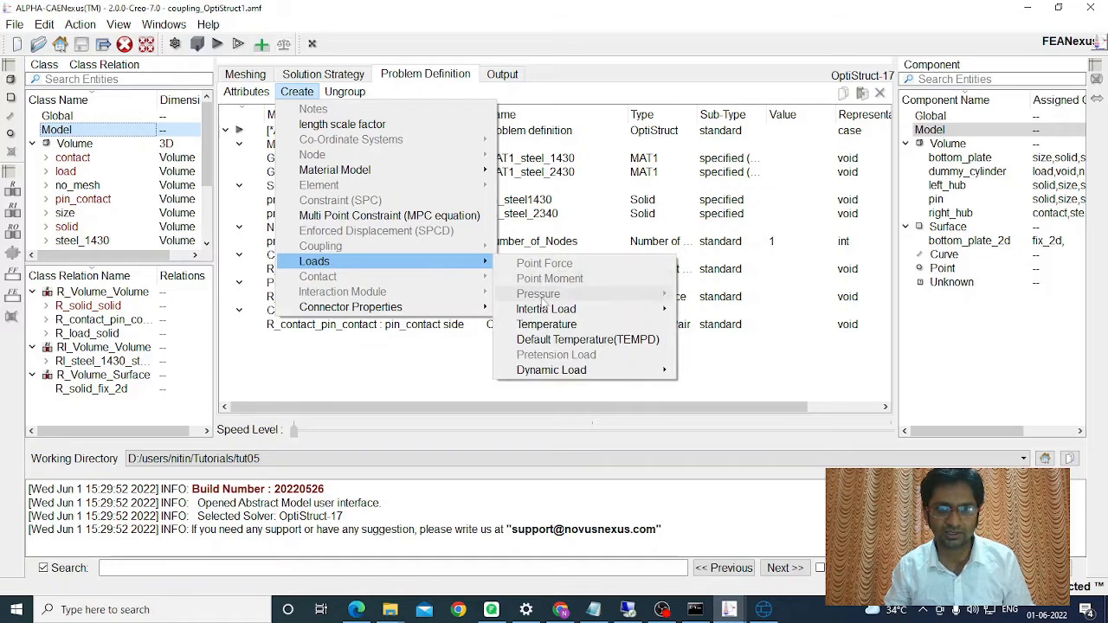
pyautogui.moveTo(544, 314)
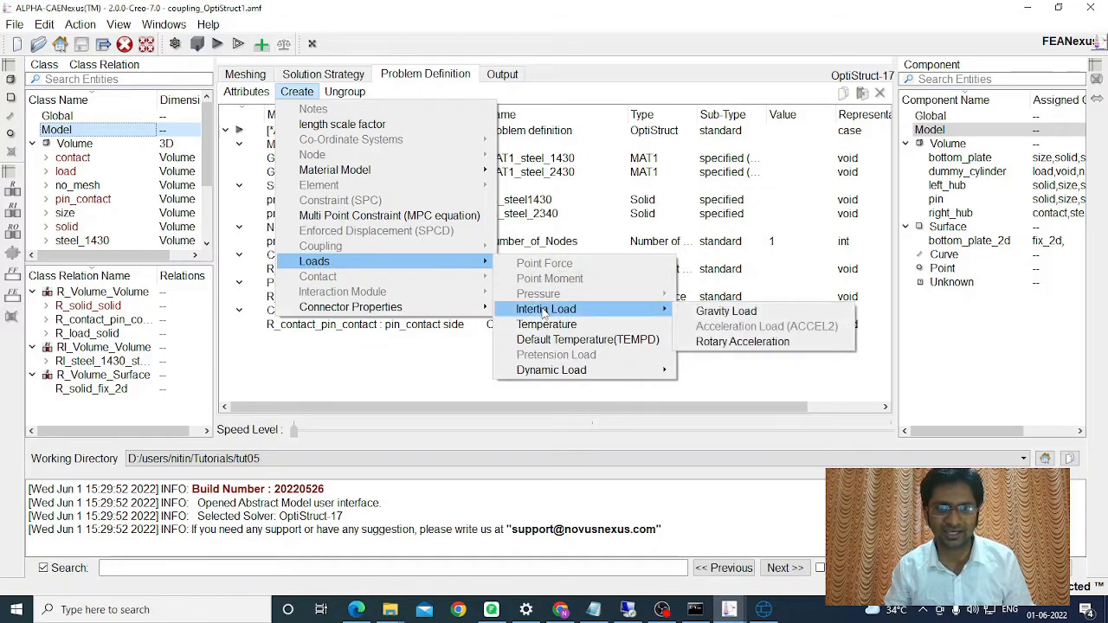
pyautogui.click(717, 317)
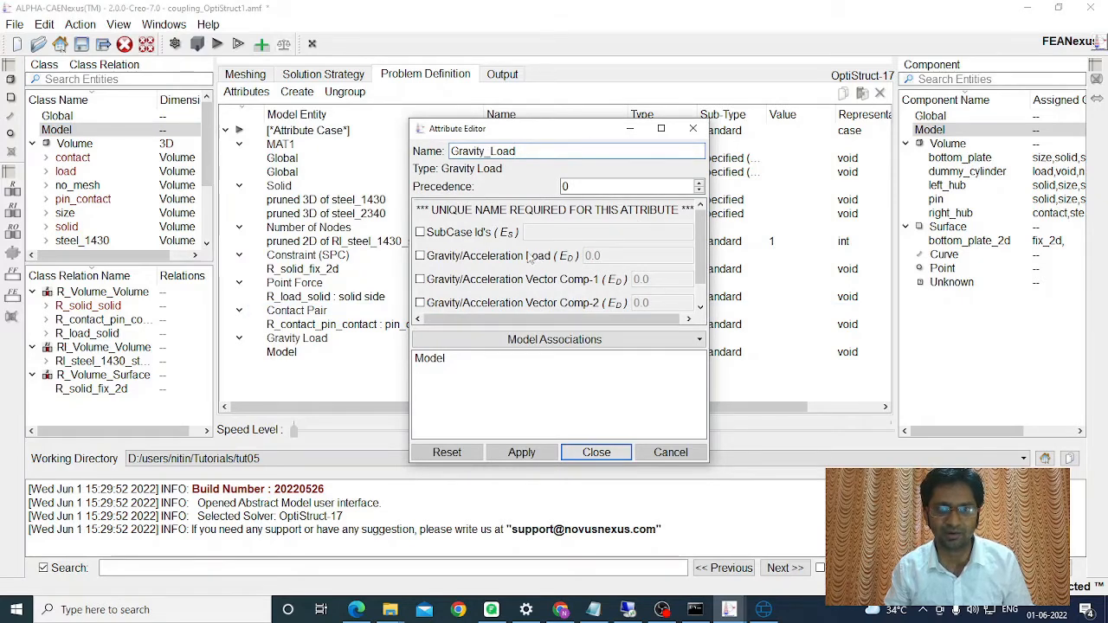
# - Assign the gravity load to SubCase Id 1 and set its Gravity/Acceleration Load to 9810
pyautogui.click(421, 233)
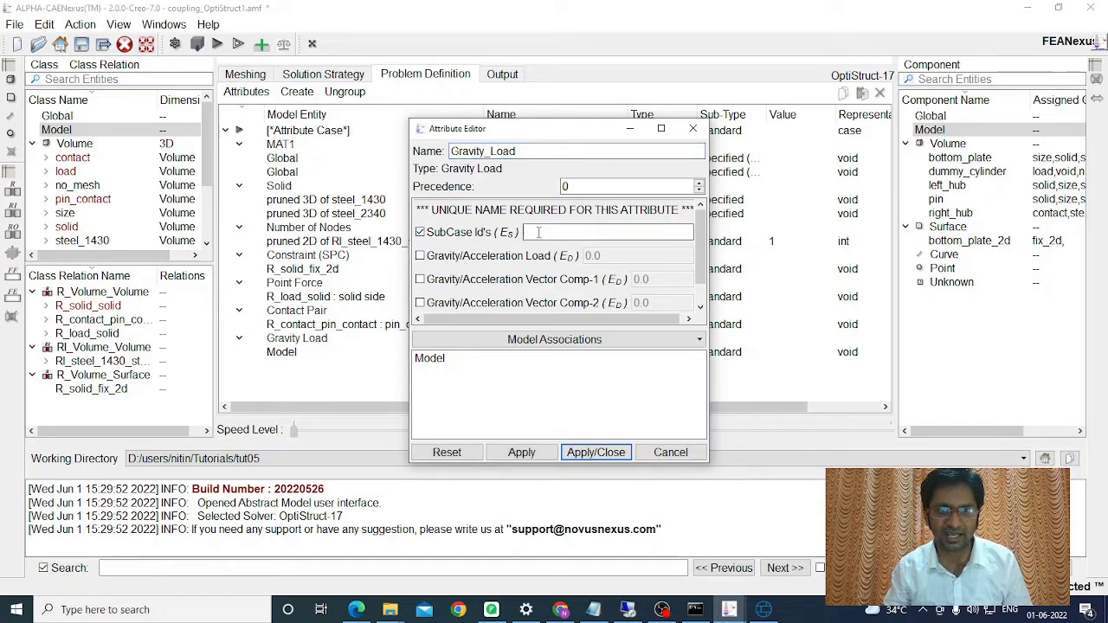
pyautogui.write('1')
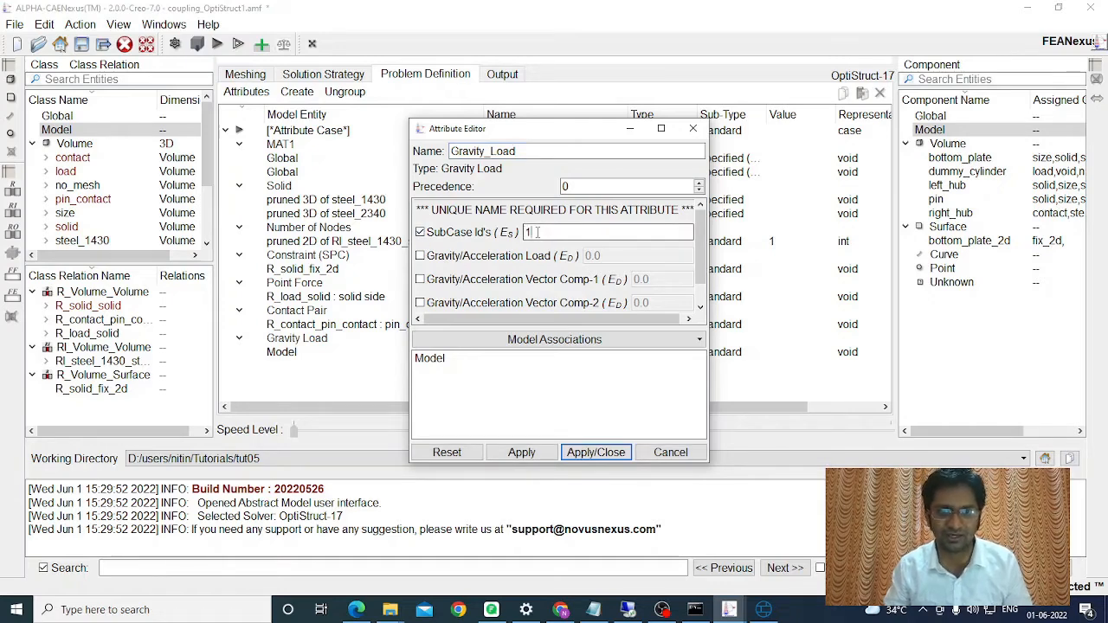
pyautogui.click(420, 256)
pyautogui.doubleClick(610, 257)
pyautogui.write('9810')
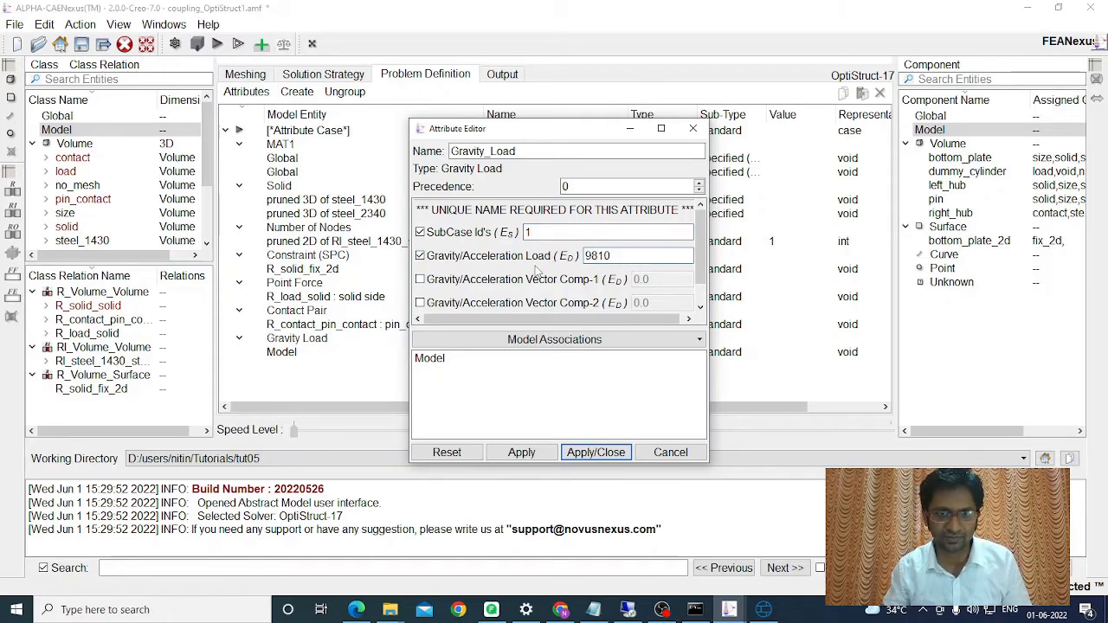
# - Enable the gravity load's Vector Comp-2, set it to -1, and apply the attribute
pyautogui.scroll(-1, 523, 275)
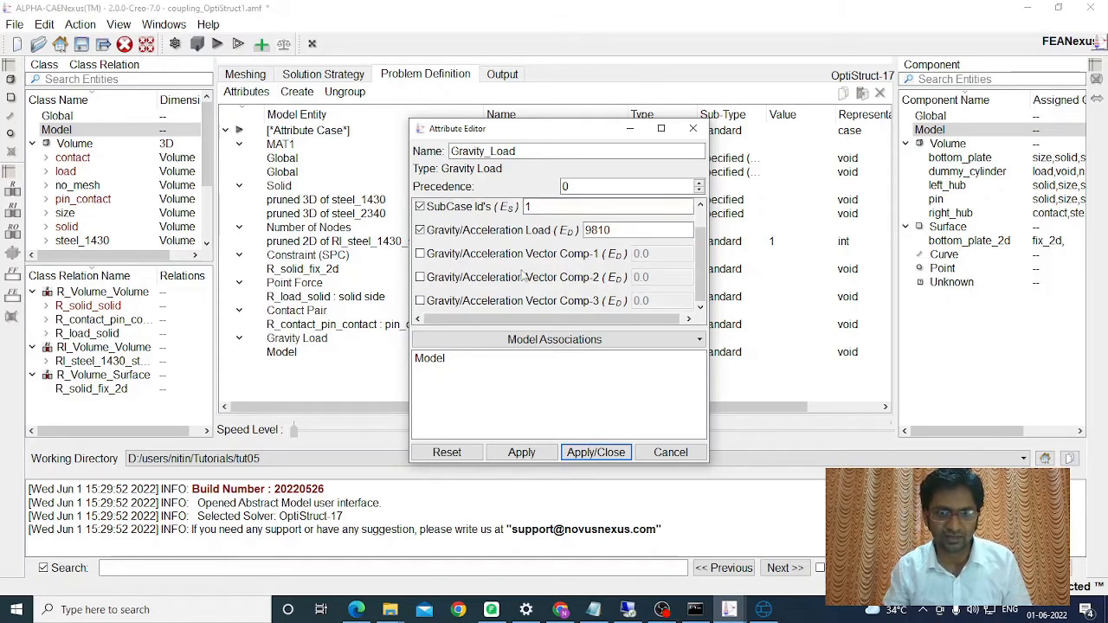
pyautogui.click(421, 277)
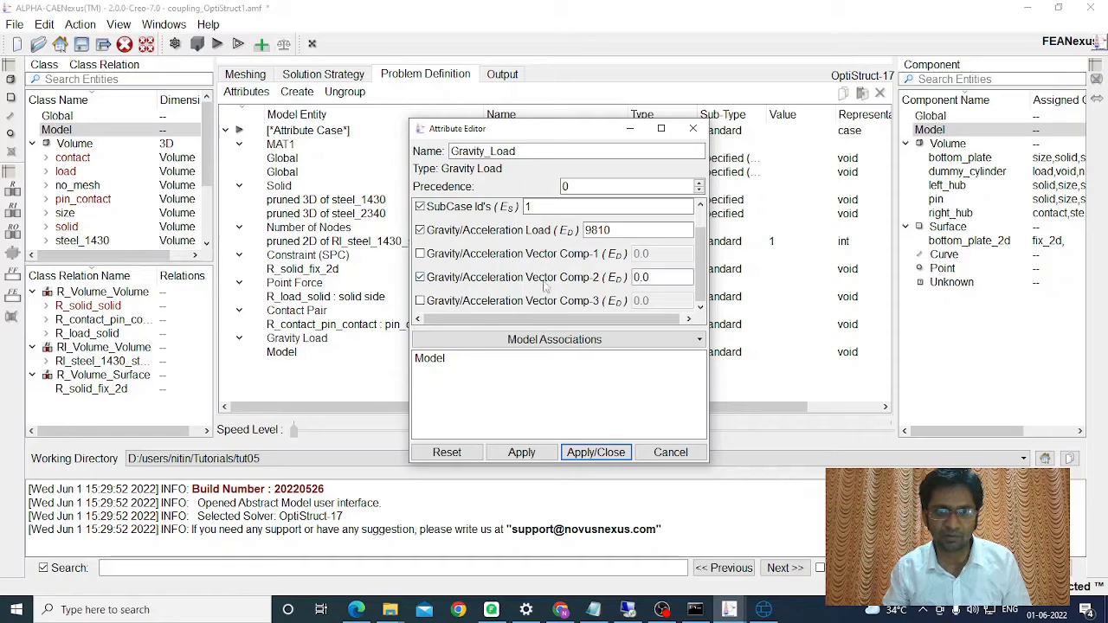
pyautogui.doubleClick(645, 277)
pyautogui.write('-1')
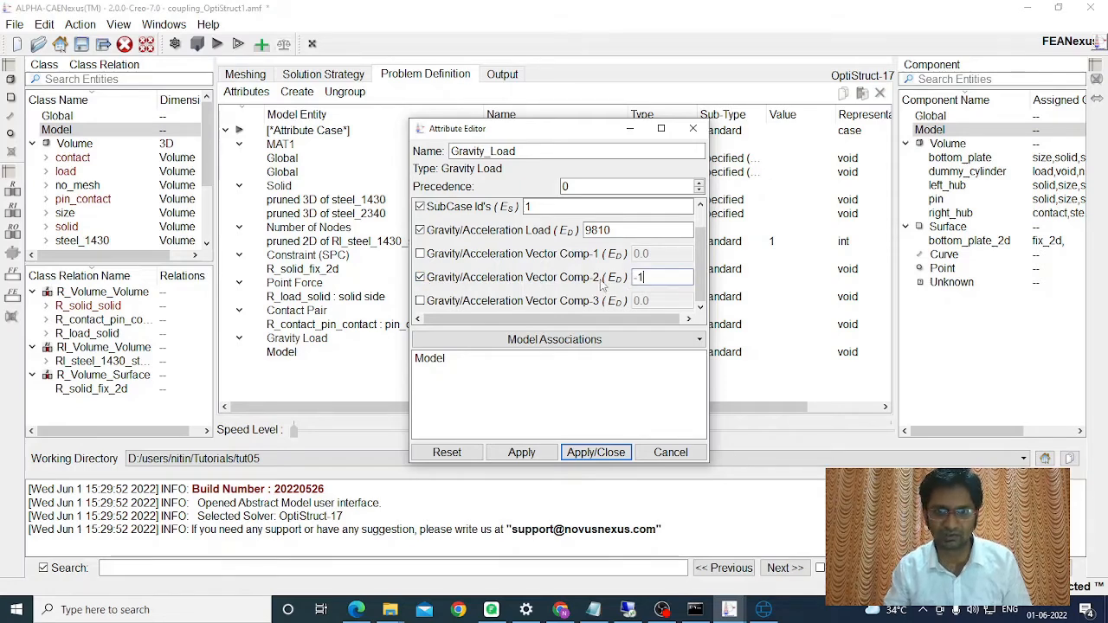
pyautogui.click(595, 452)
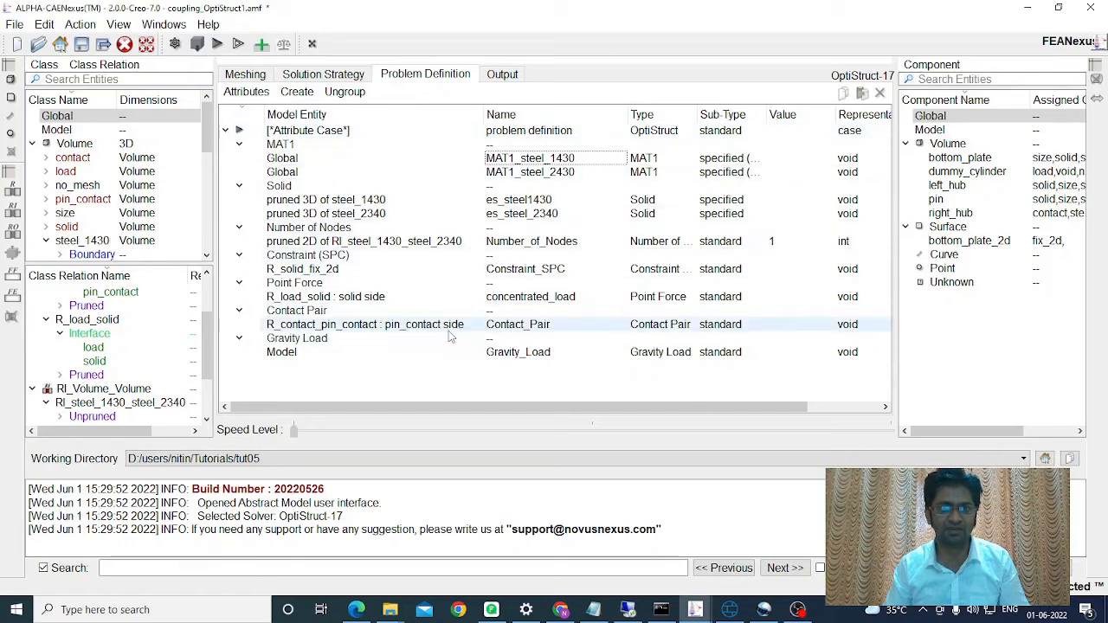
# - Review the density, Young's modulus and Poisson ratio of the MAT1_steel_1430 and MAT1_steel_2430 materials
pyautogui.doubleClick(530, 159)
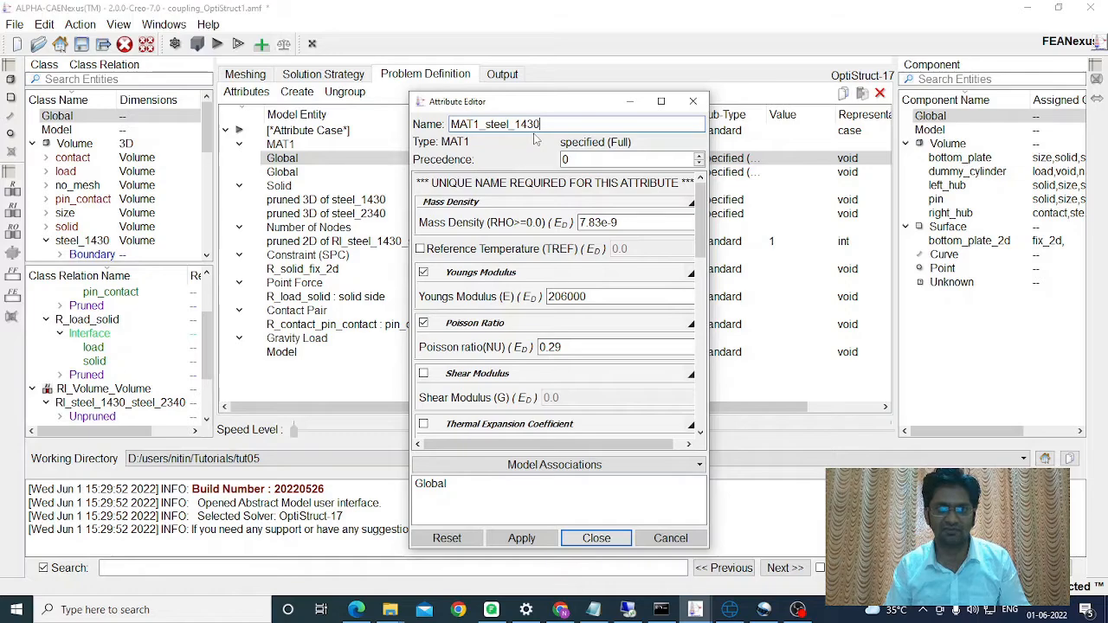
pyautogui.click(596, 538)
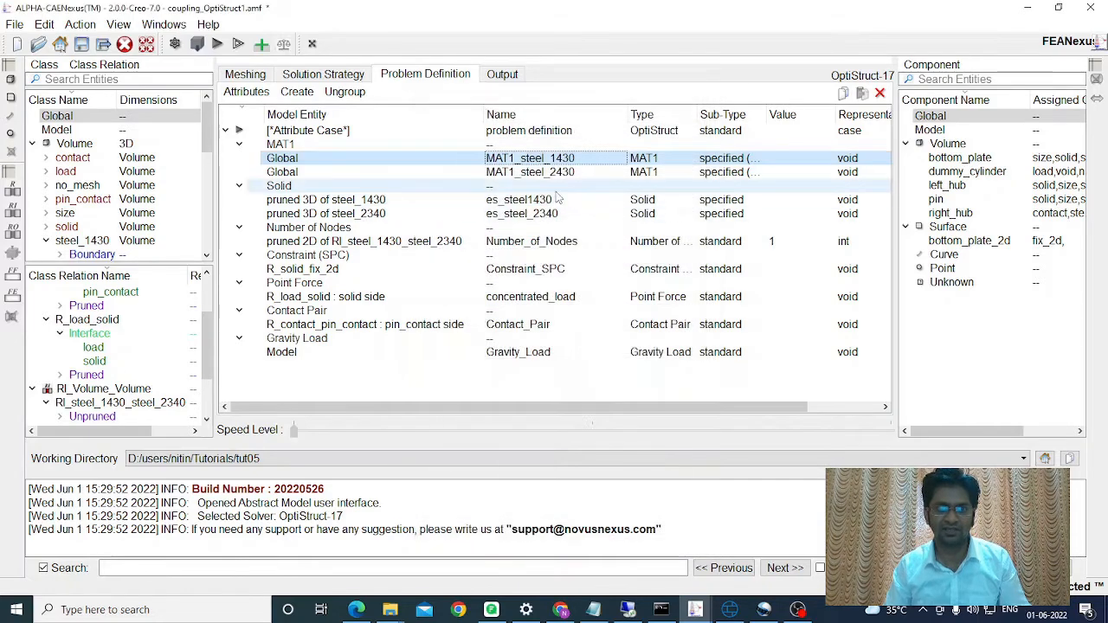
pyautogui.click(539, 174)
pyautogui.doubleClick(539, 174)
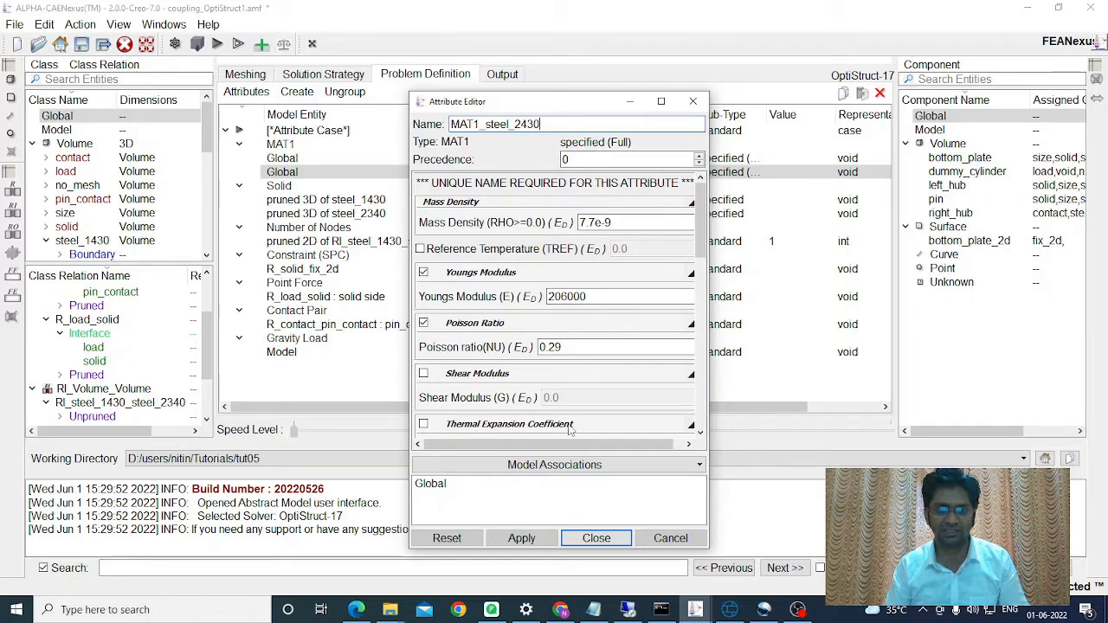
pyautogui.click(596, 537)
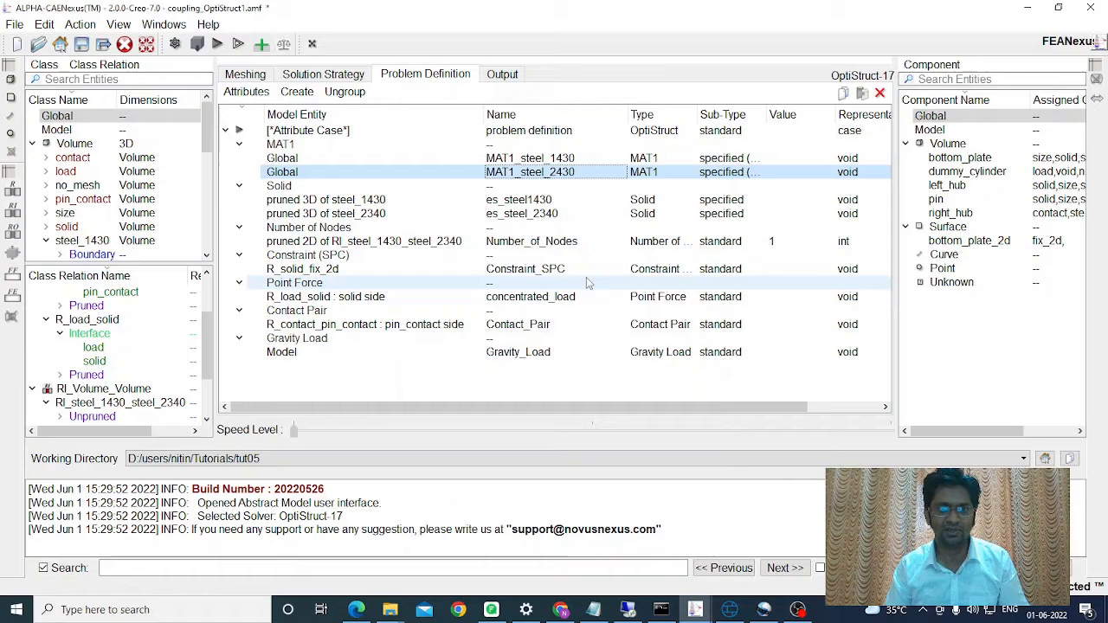
# - Review the material model assigned in the es_steel1430 and es_steel_2340 solid properties
pyautogui.doubleClick(534, 201)
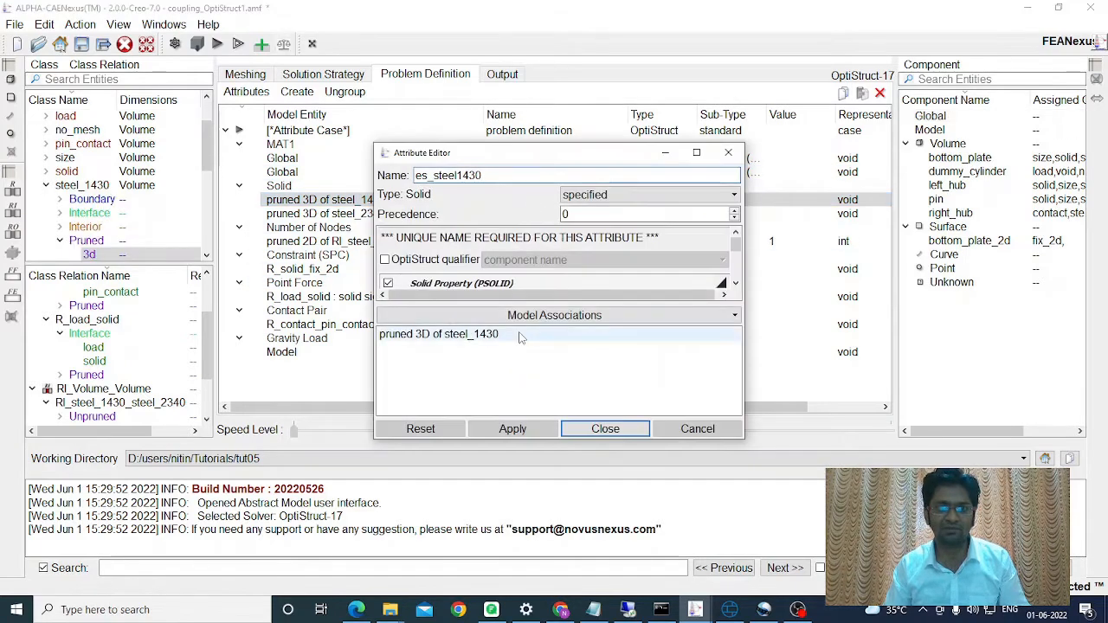
pyautogui.moveTo(528, 303); pyautogui.dragTo(529, 336)
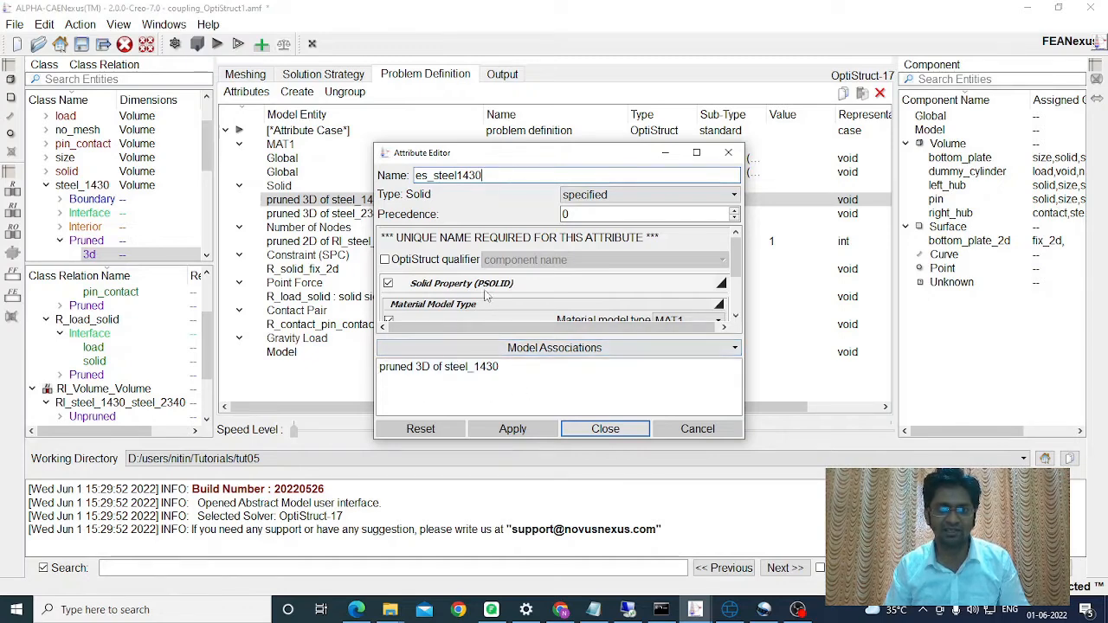
pyautogui.scroll(-3, 475, 296)
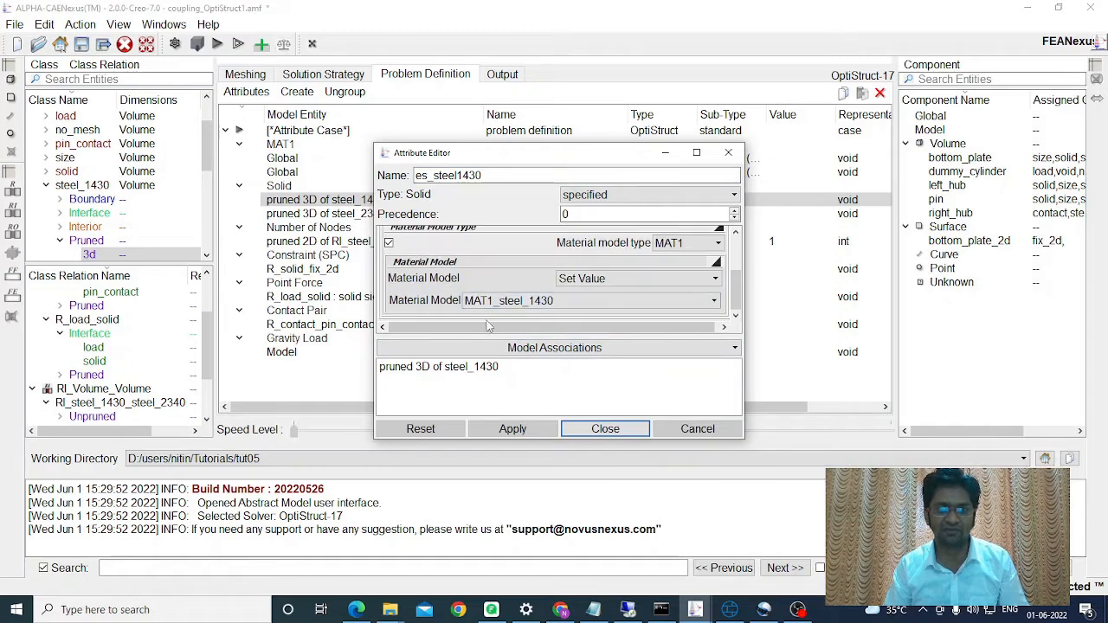
pyautogui.click(606, 429)
pyautogui.doubleClick(511, 217)
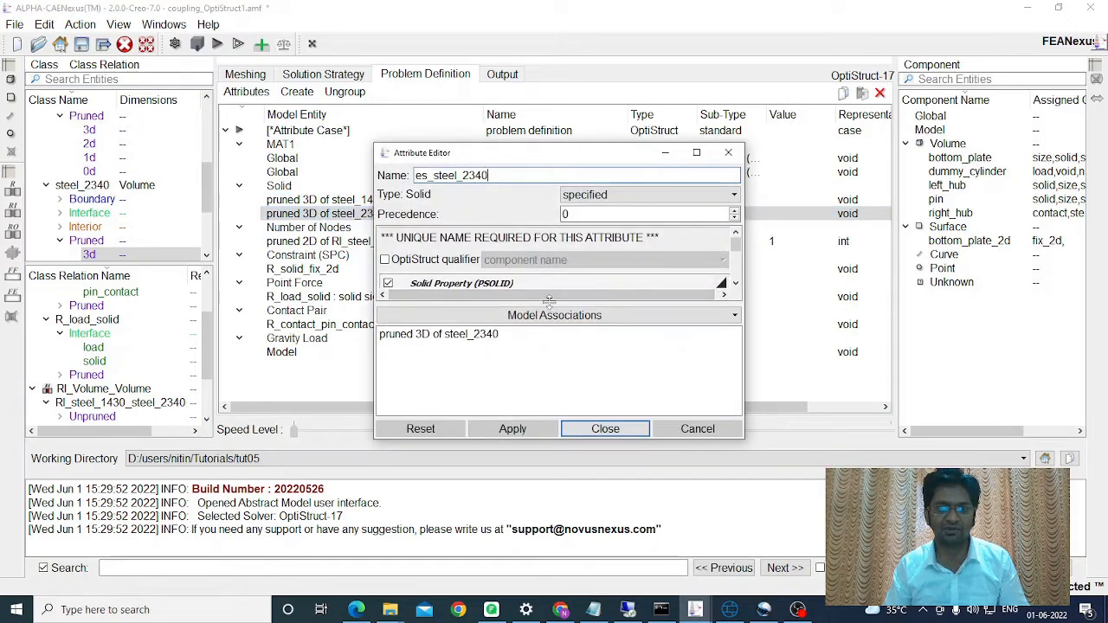
pyautogui.moveTo(550, 300); pyautogui.dragTo(524, 329)
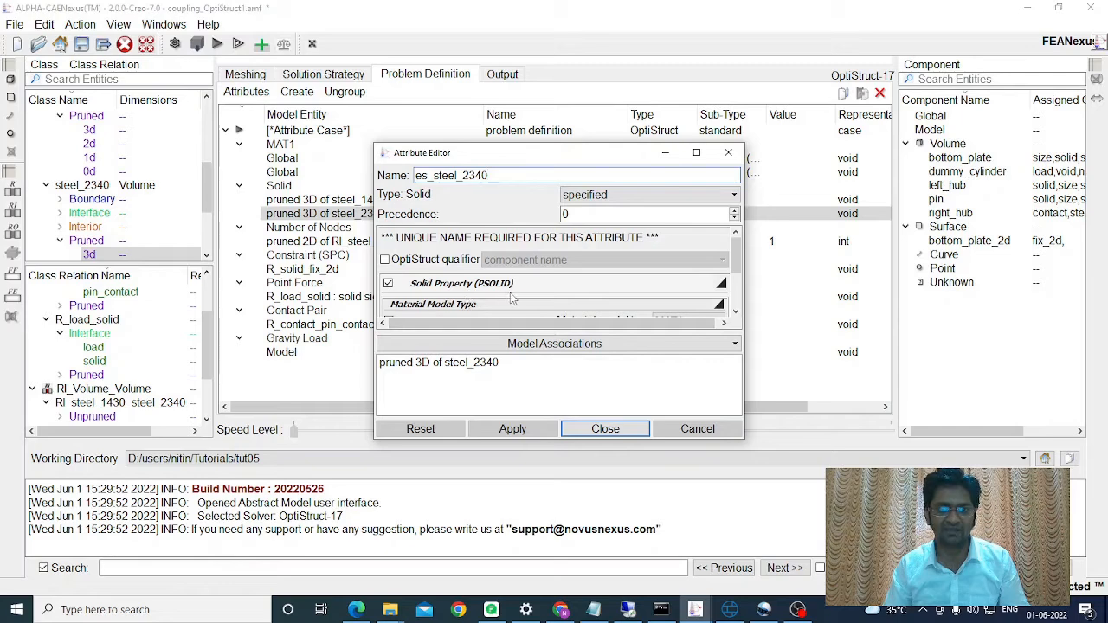
pyautogui.scroll(-3, 473, 296)
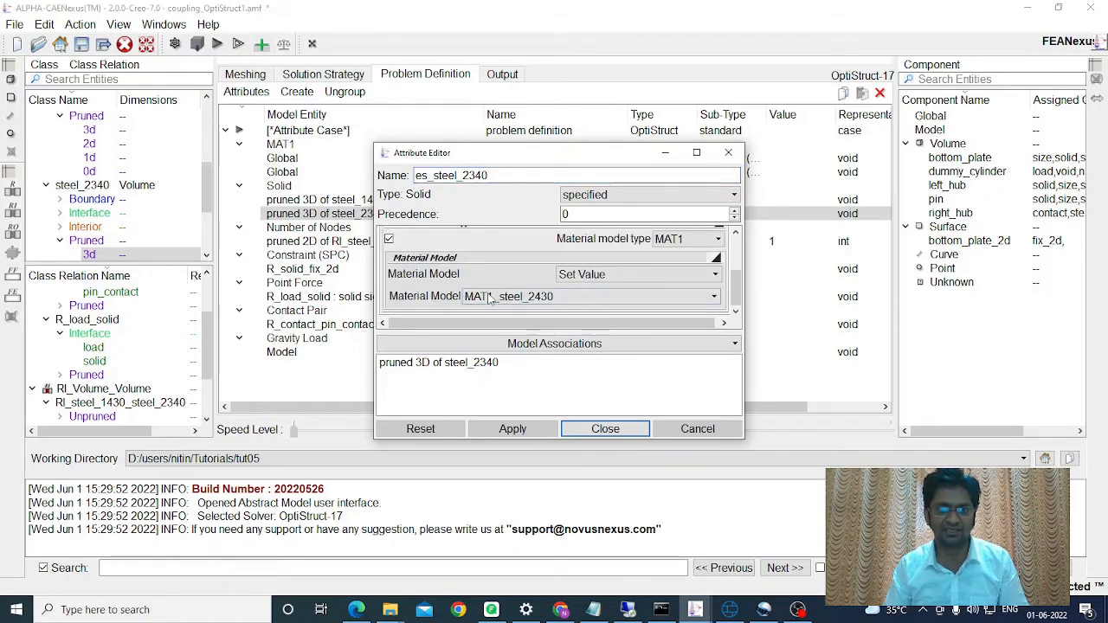
pyautogui.click(578, 433)
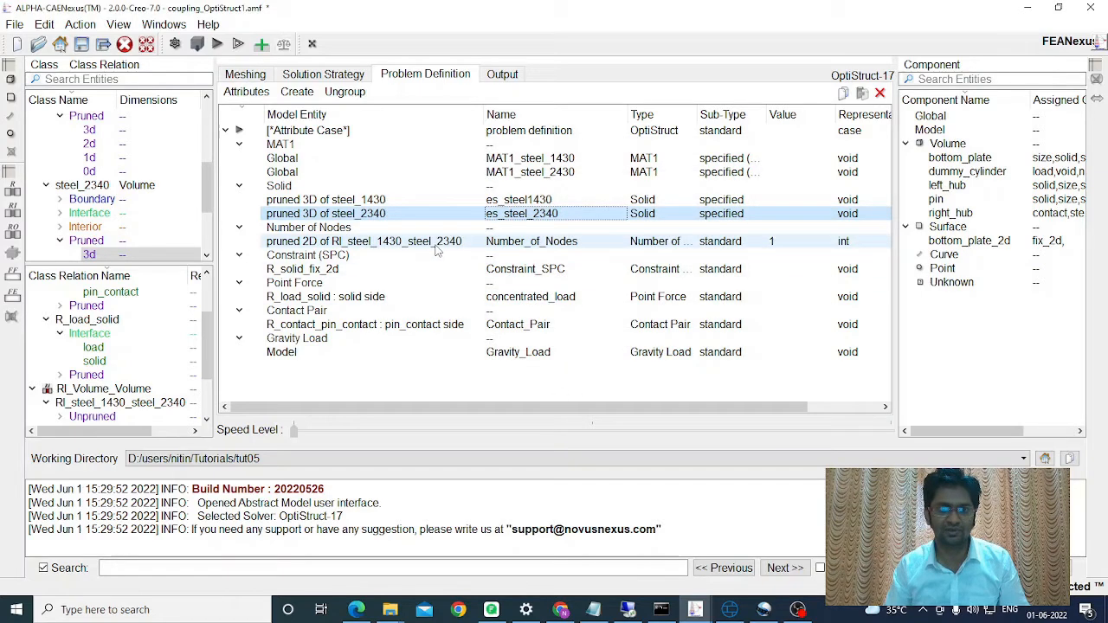
# - Review the Number_of_Nodes attribute, then the sub cases and degrees of freedom of Constraint_SPC
pyautogui.doubleClick(438, 245)
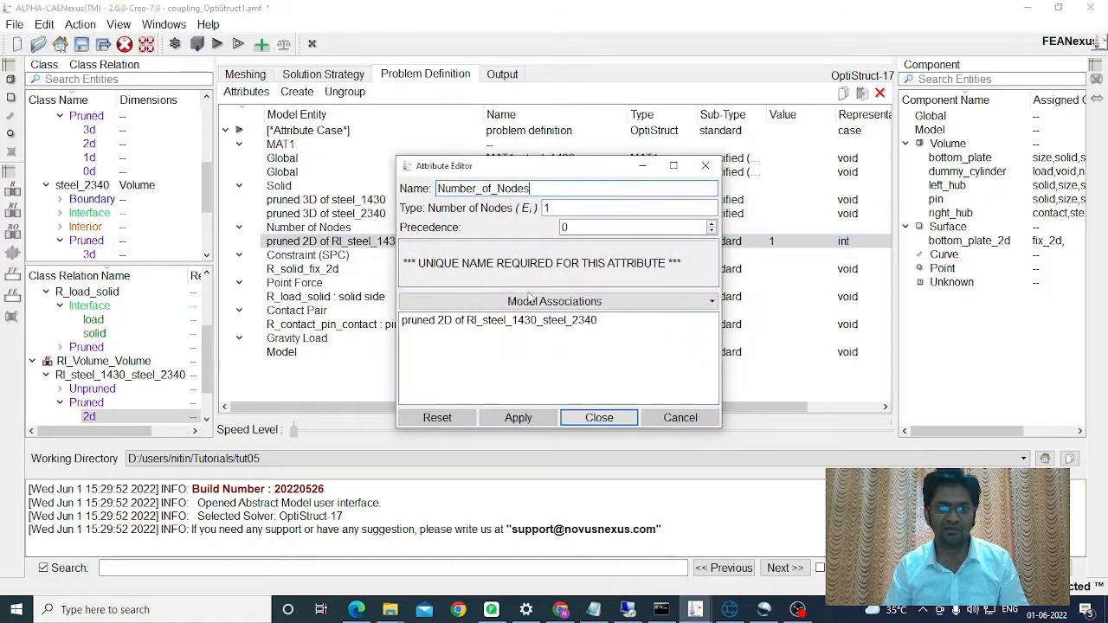
pyautogui.moveTo(528, 290); pyautogui.dragTo(528, 318)
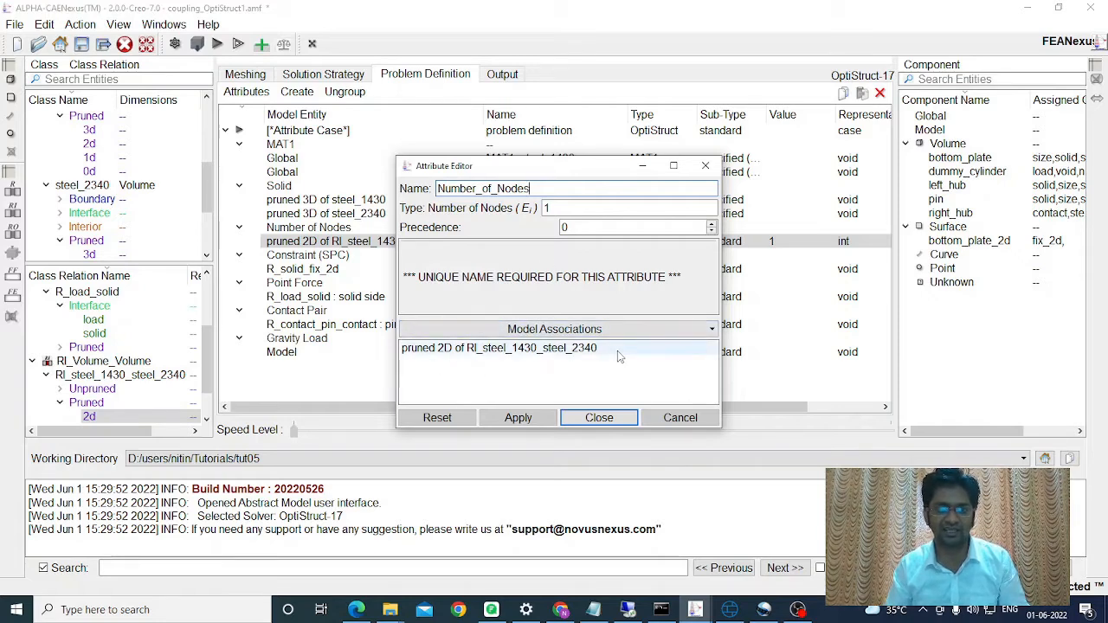
pyautogui.click(609, 416)
pyautogui.doubleClick(499, 270)
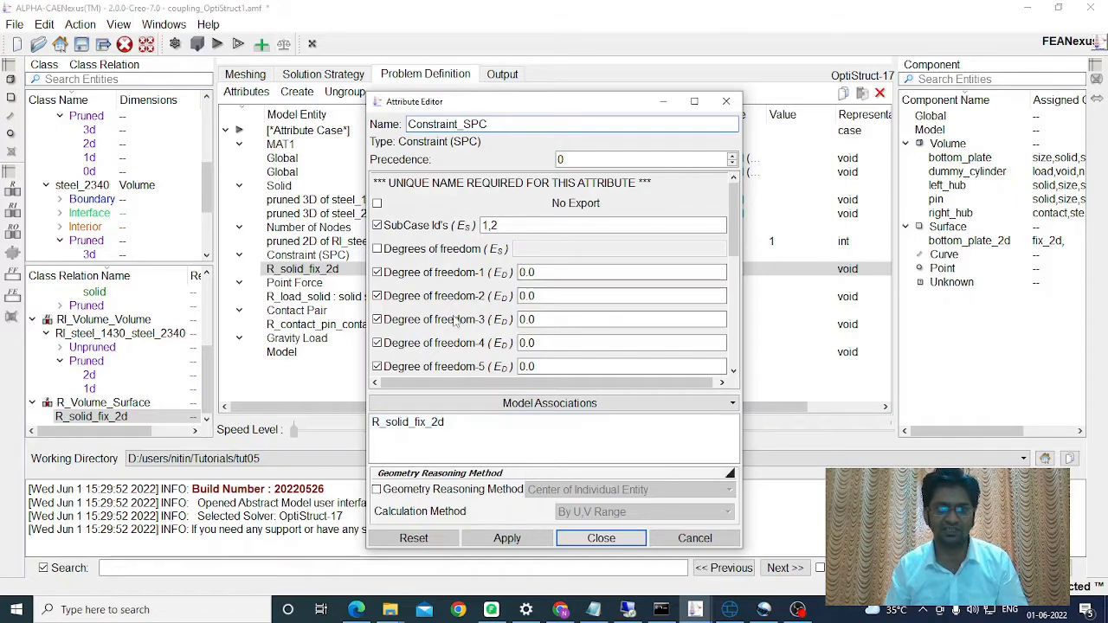
pyautogui.scroll(-1, 457, 299)
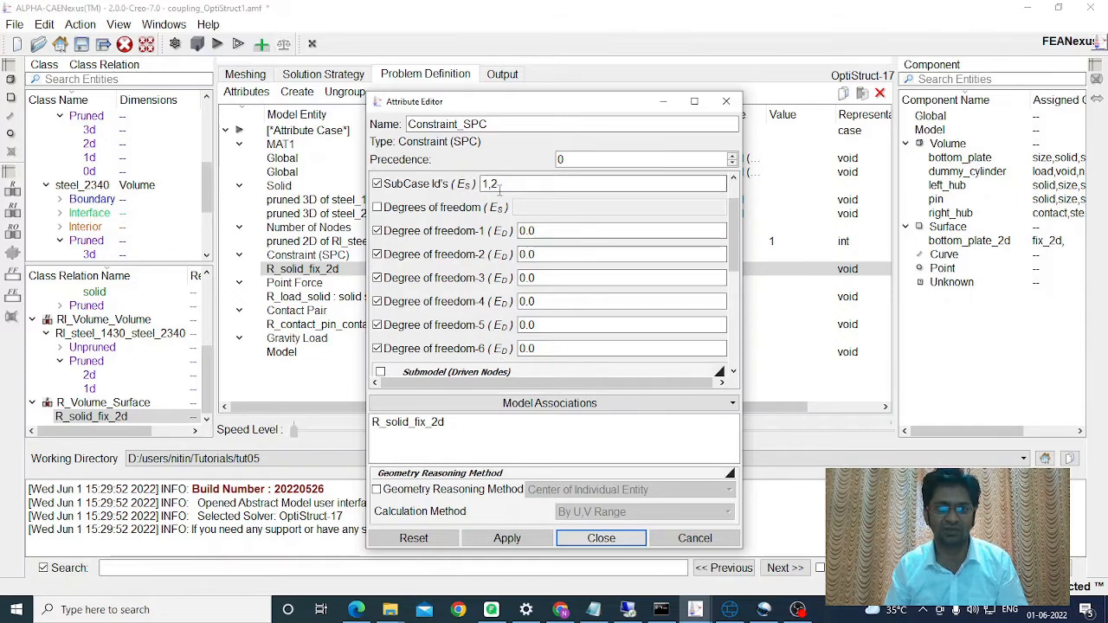
pyautogui.click(578, 541)
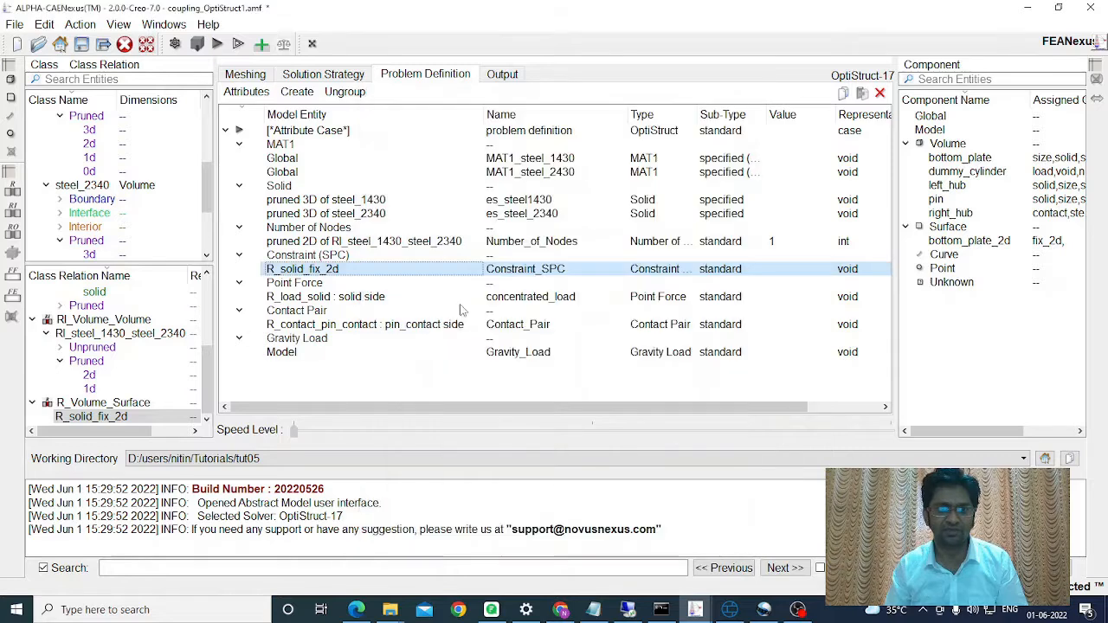
# - Review the sub case, force and component settings of the concentrated_load point force
pyautogui.click(367, 297)
pyautogui.doubleClick(437, 298)
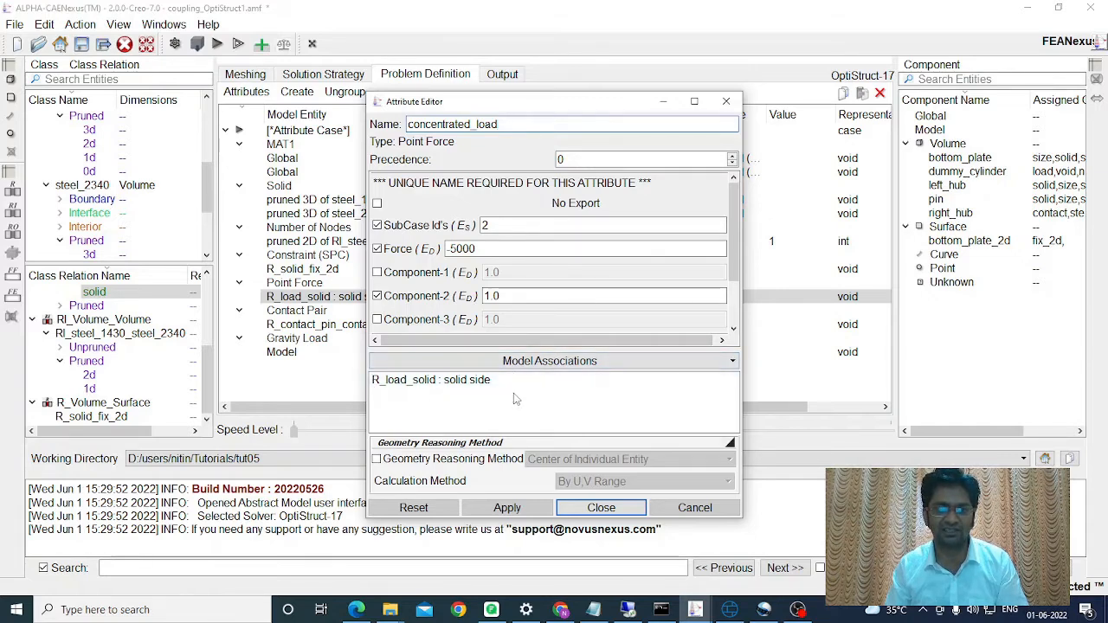
pyautogui.click(578, 508)
# - Review the contact type and orientation of Contact_Pair, then the sub case, acceleration and vector settings of Gravity_Load
pyautogui.click(436, 327)
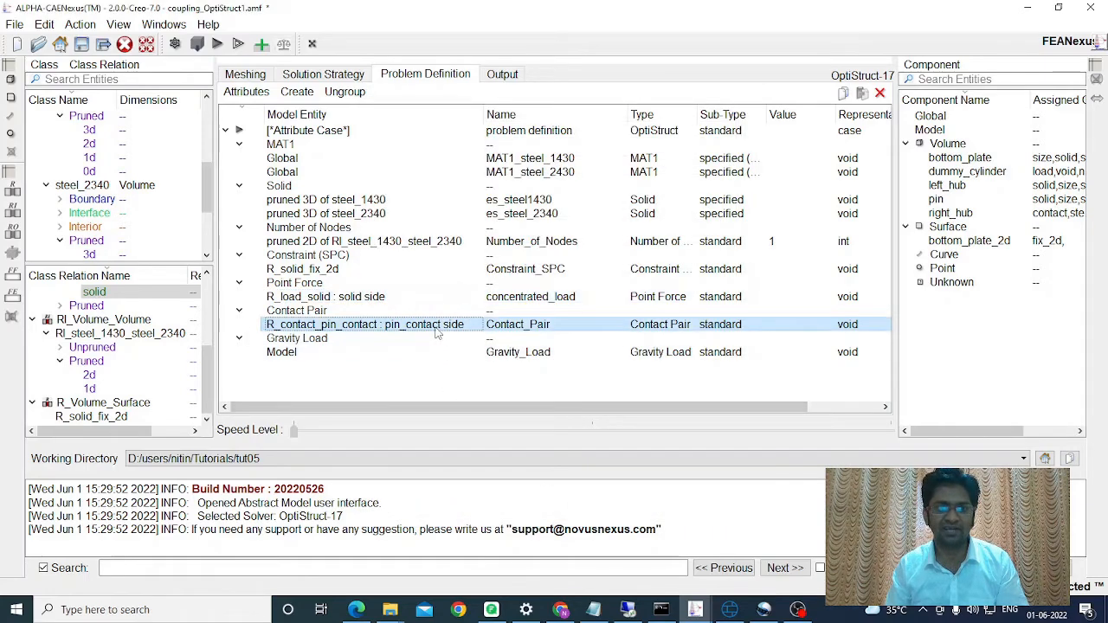
pyautogui.doubleClick(435, 327)
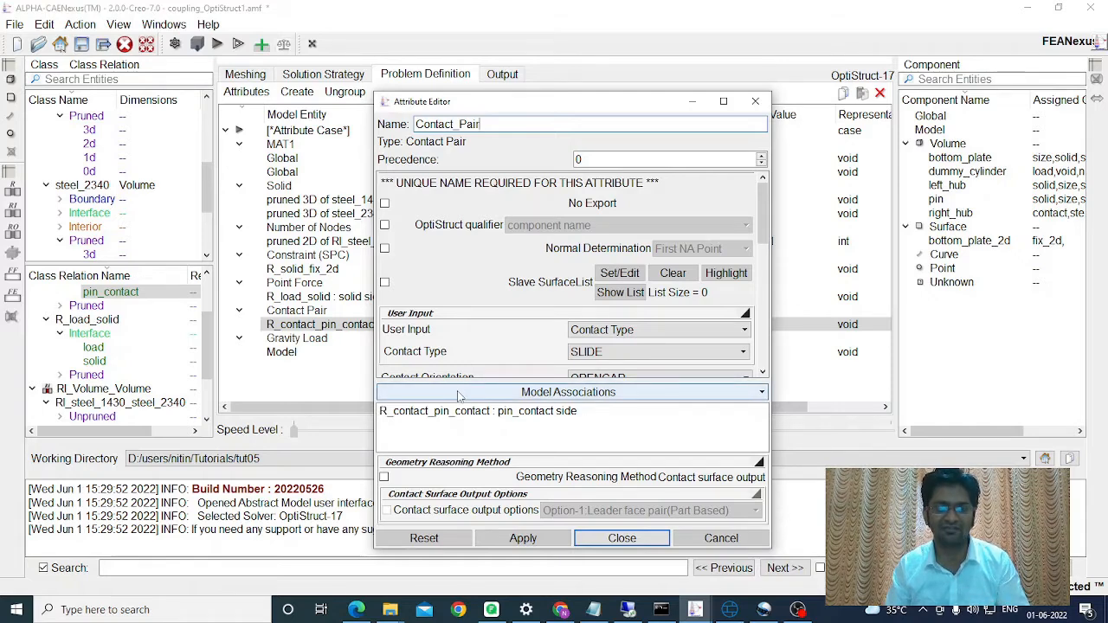
pyautogui.scroll(-1, 478, 321)
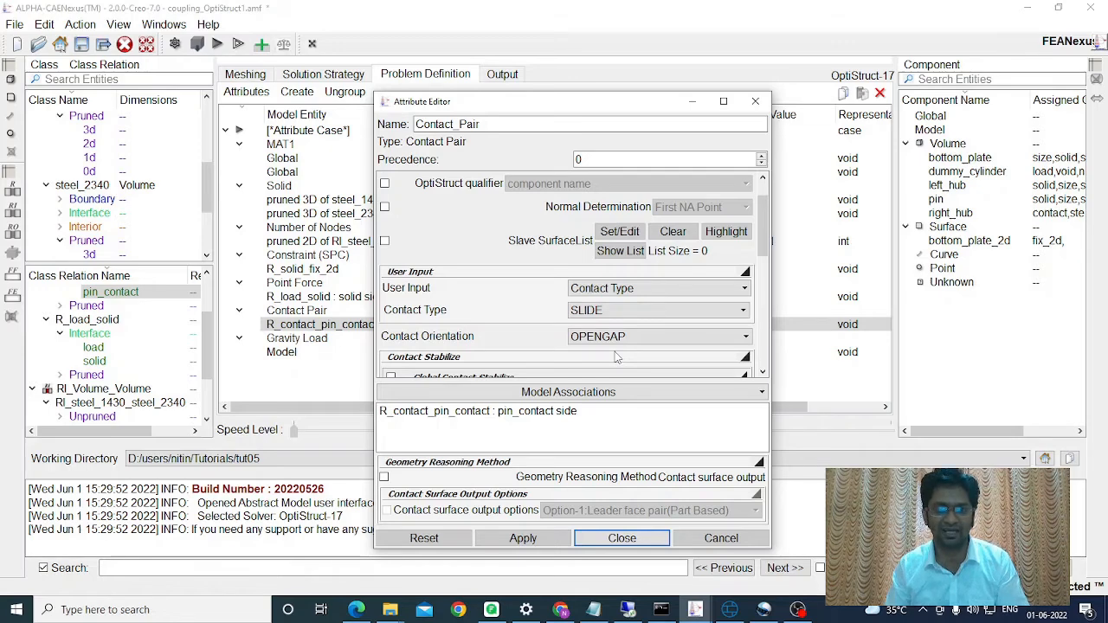
pyautogui.click(622, 538)
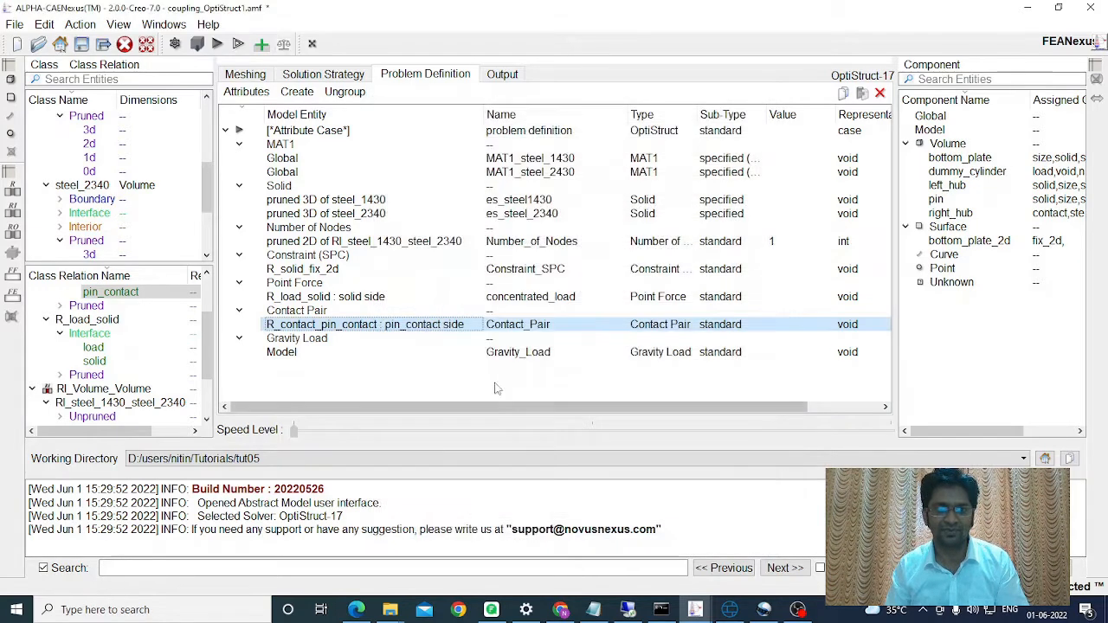
pyautogui.doubleClick(516, 355)
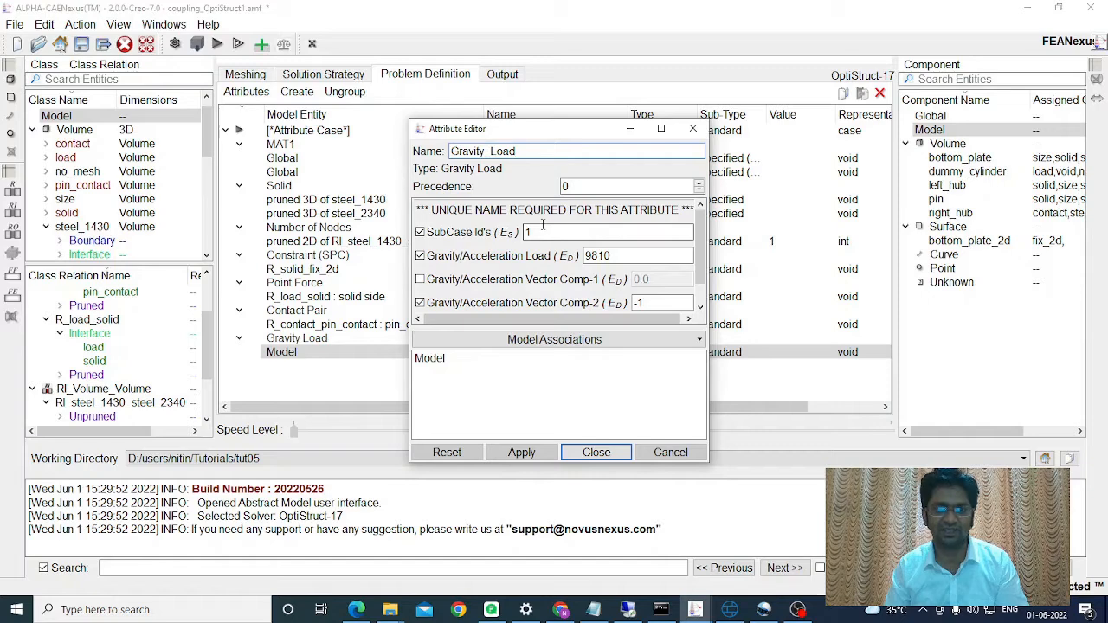
pyautogui.click(597, 452)
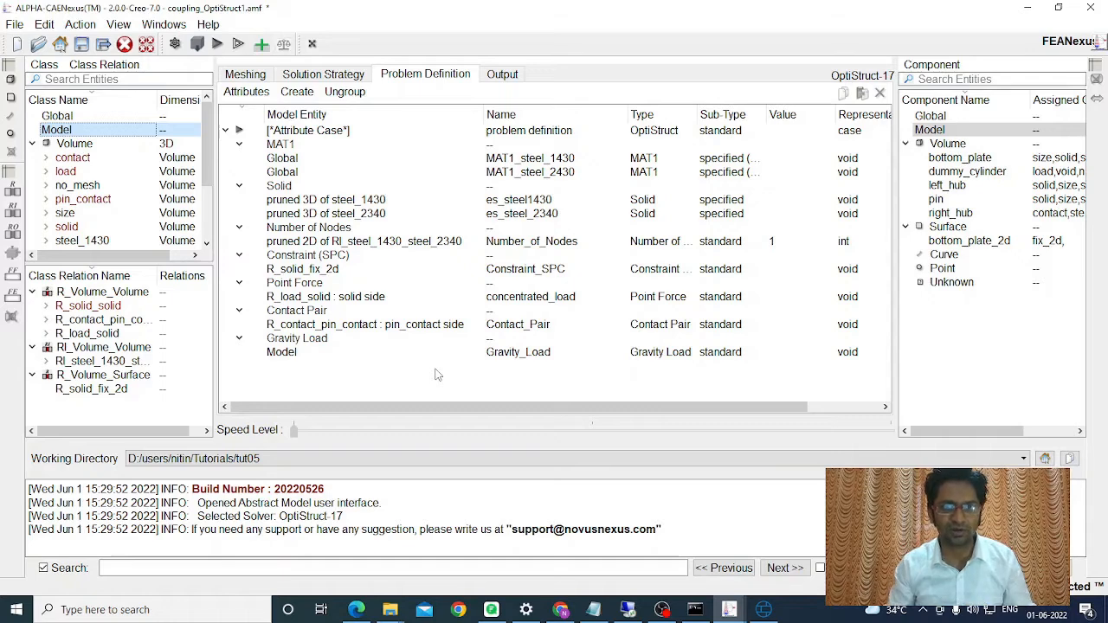
# - Create a Displacement basic output on the Model entity and set its SubCase Id's to 1,2
pyautogui.click(508, 78)
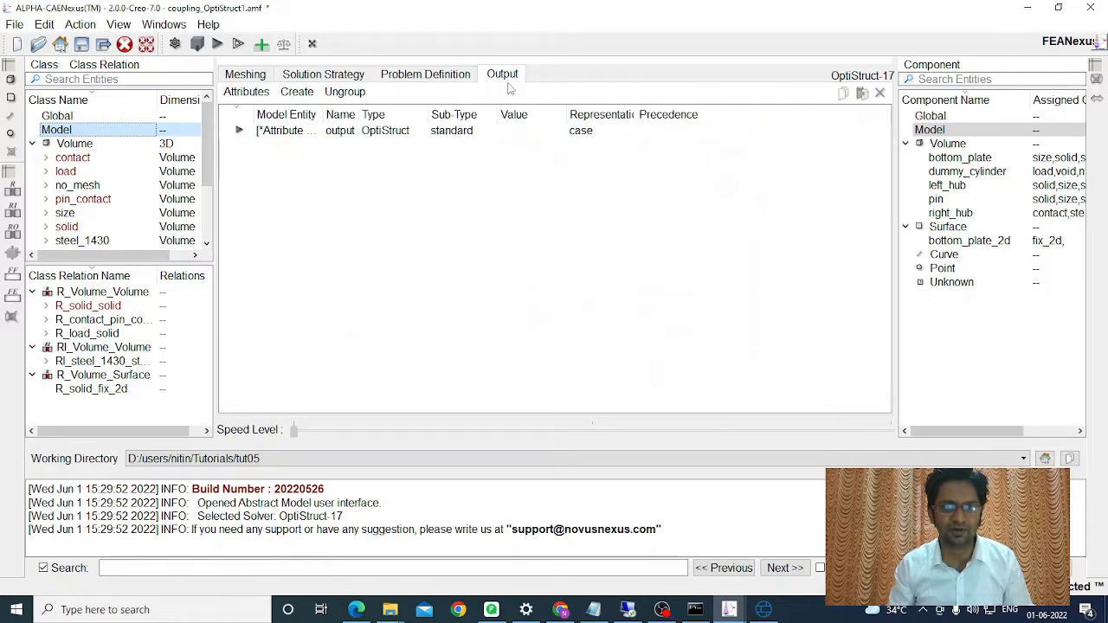
pyautogui.click(598, 253)
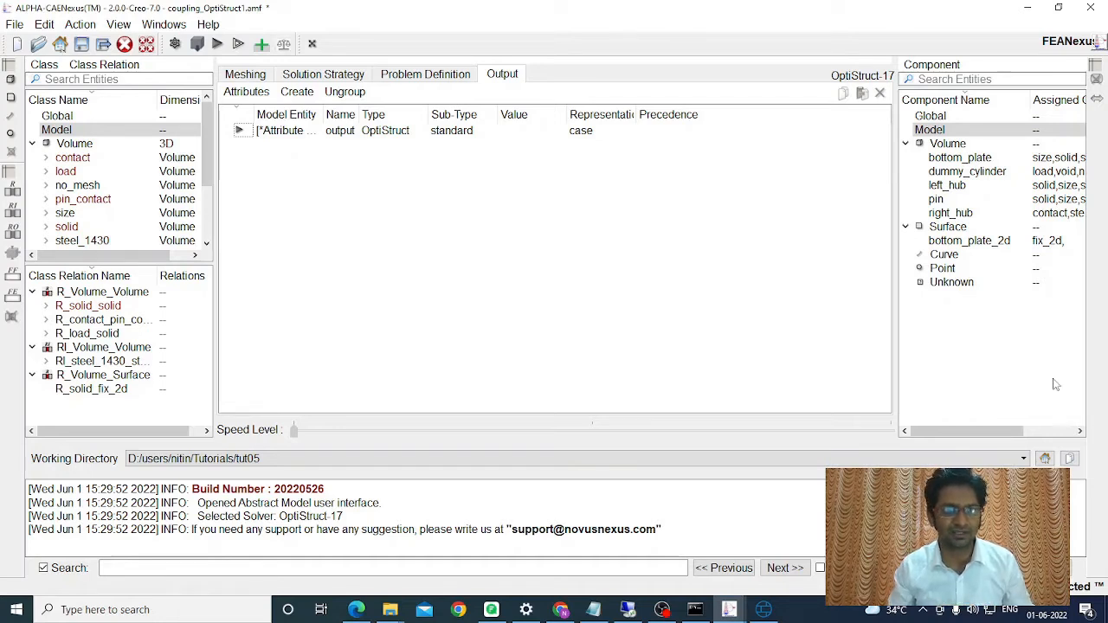
pyautogui.click(86, 130)
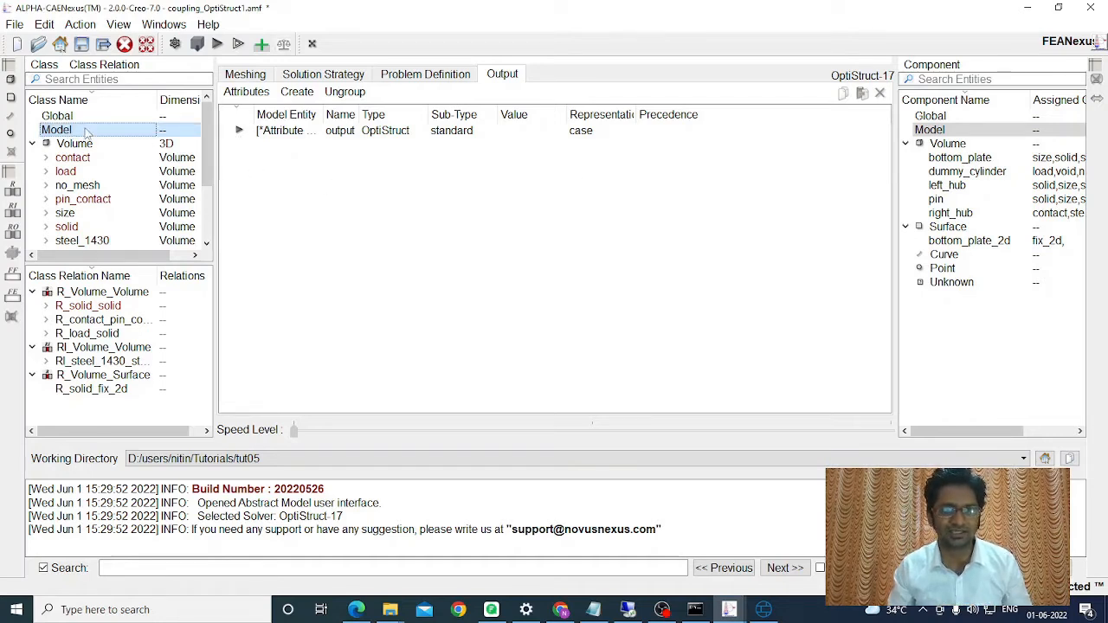
pyautogui.click(297, 94)
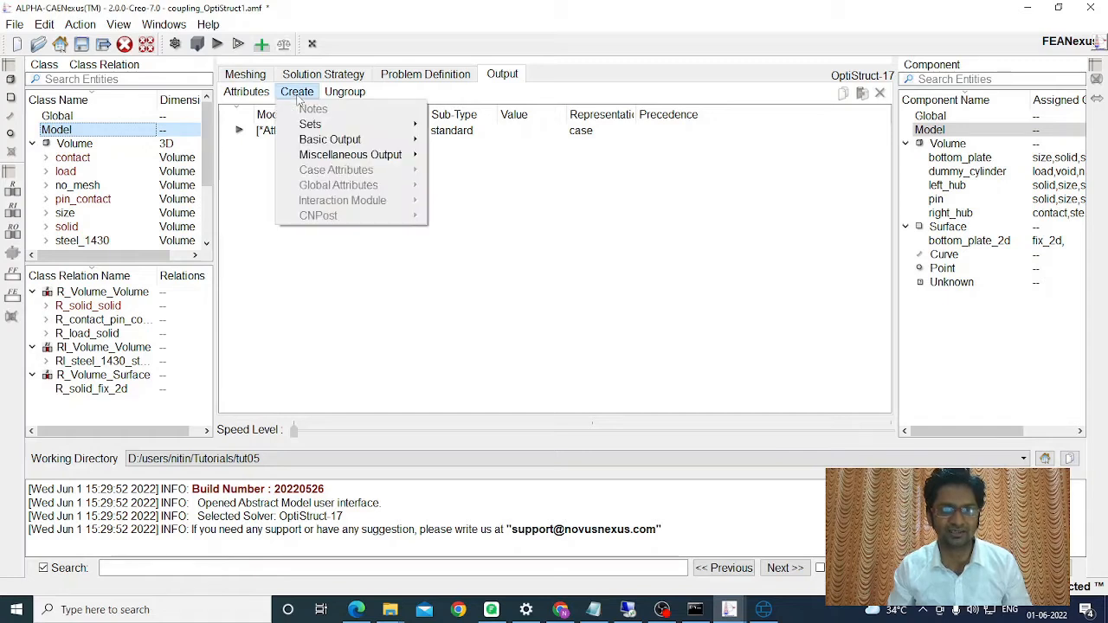
pyautogui.moveTo(383, 140)
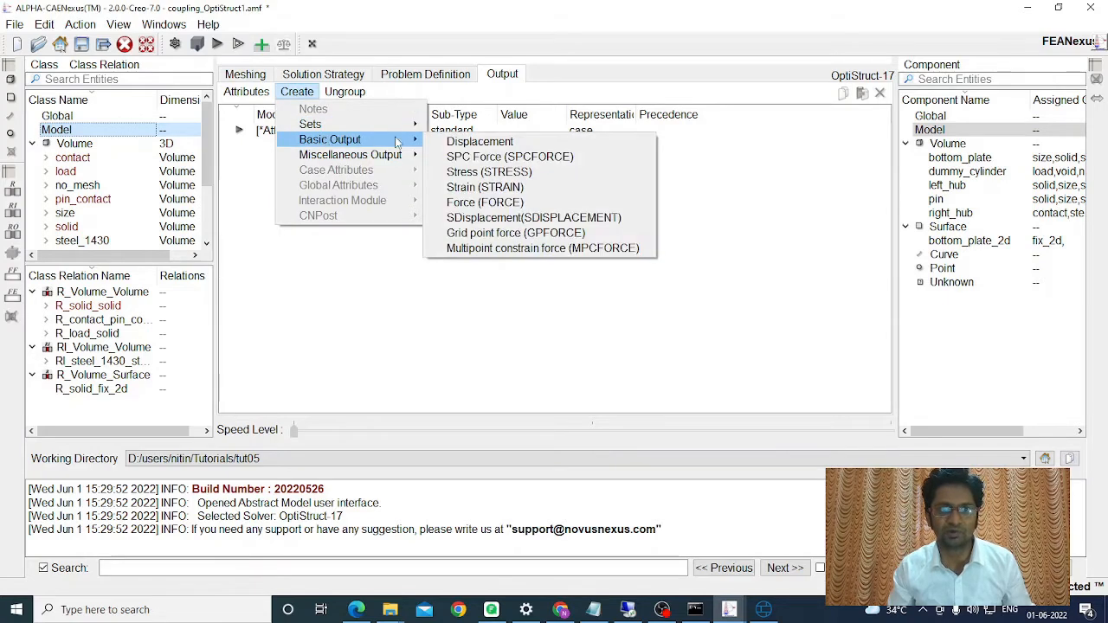
pyautogui.click(500, 143)
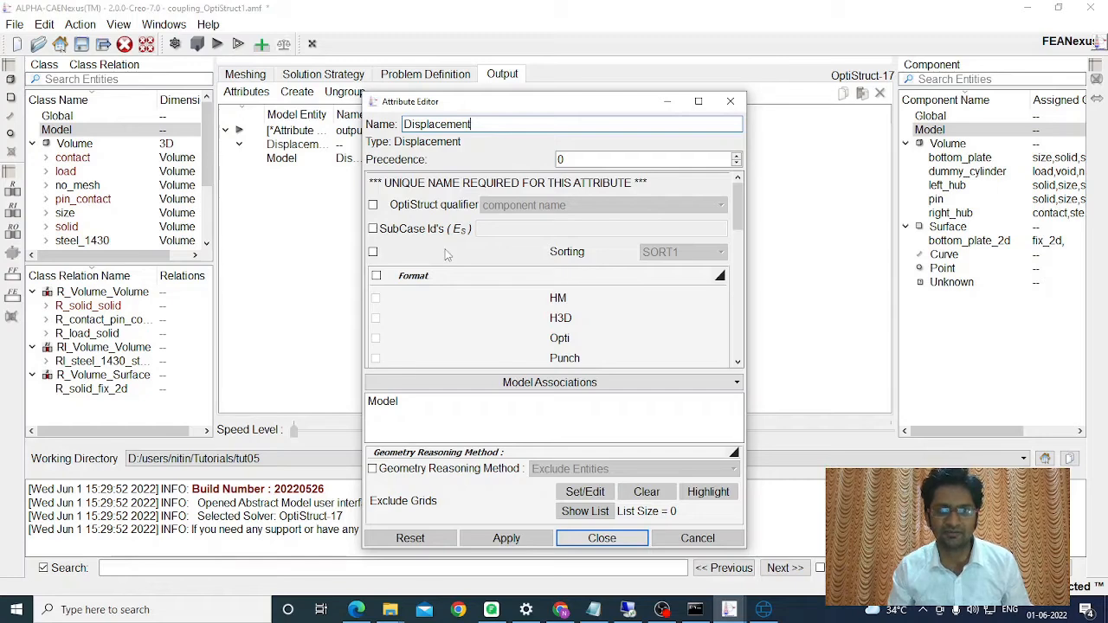
pyautogui.click(373, 229)
pyautogui.write('1')
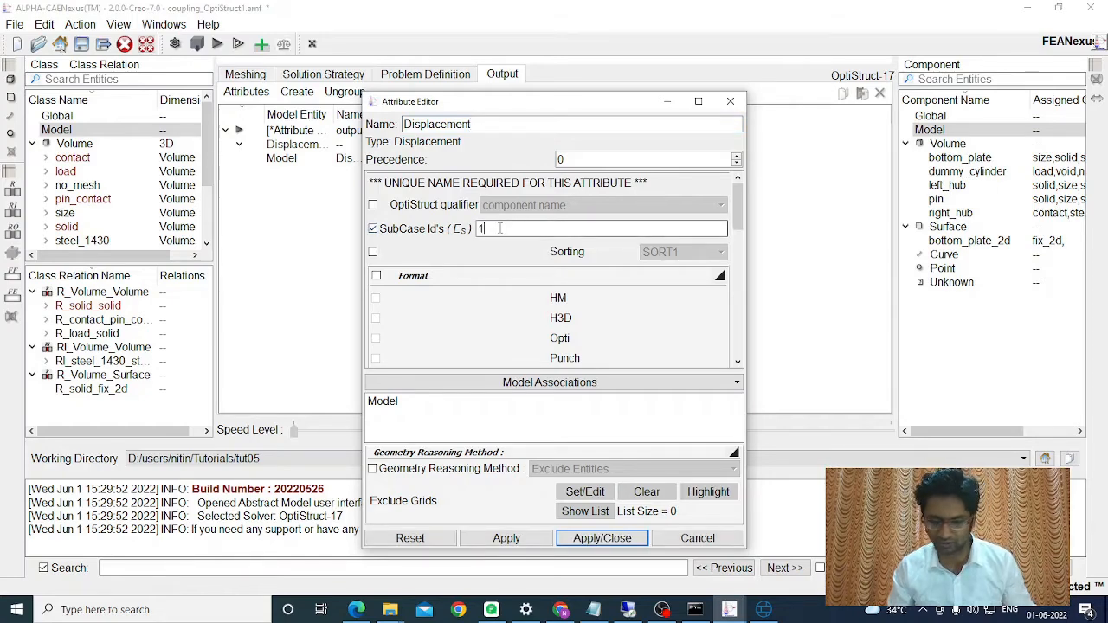
pyautogui.write(',2')
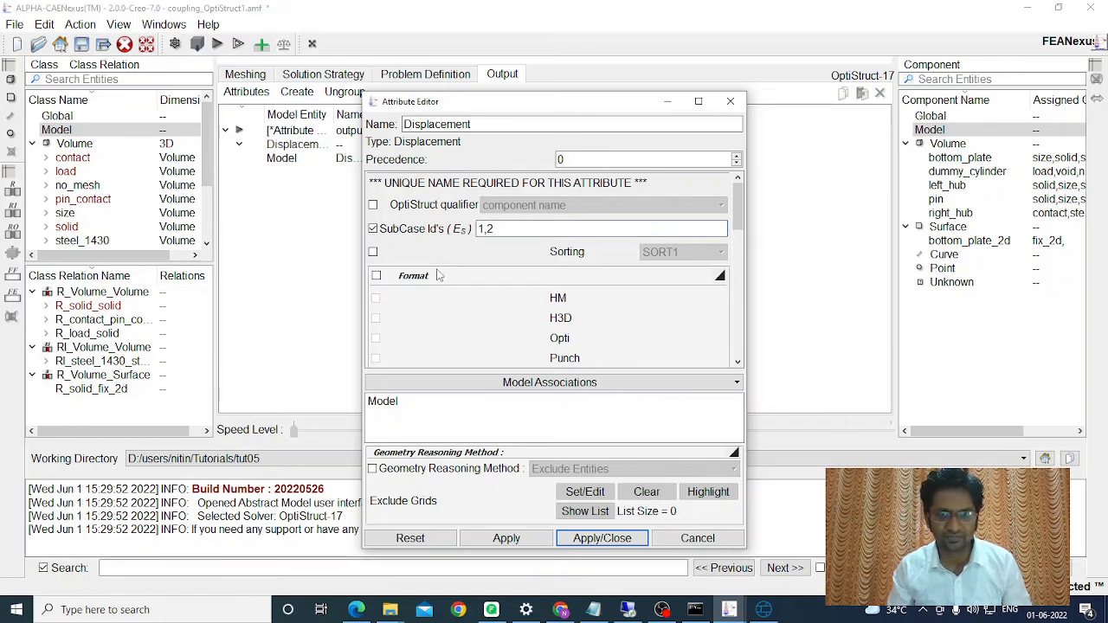
# - Enable H3D format with option ALL for the displacement output, apply it, and widen the Name and Type columns of the output list
pyautogui.click(377, 275)
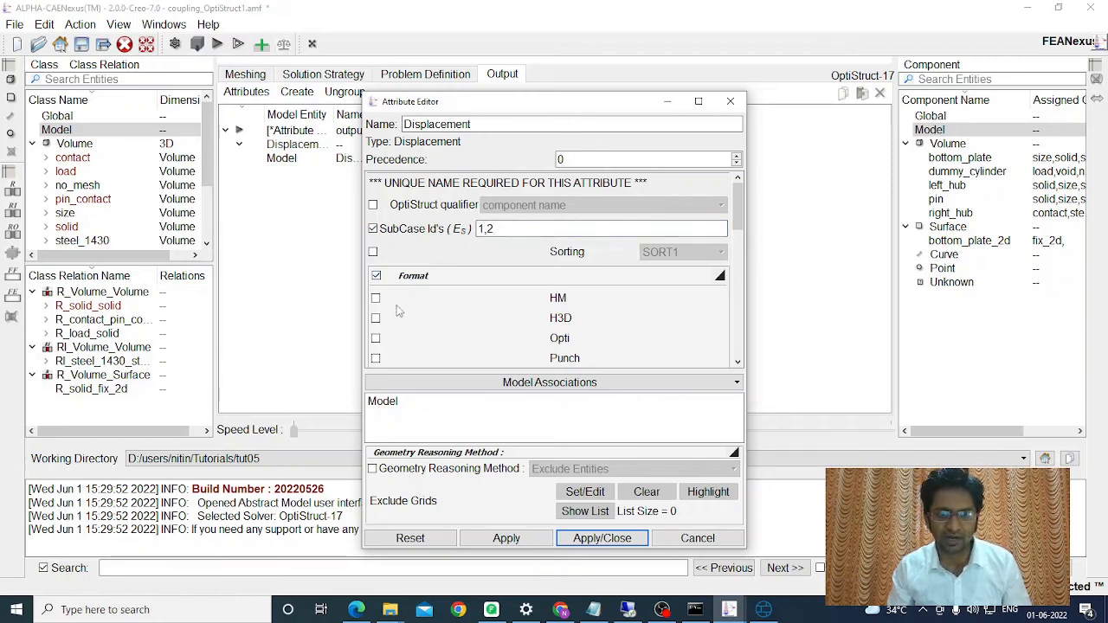
pyautogui.click(375, 318)
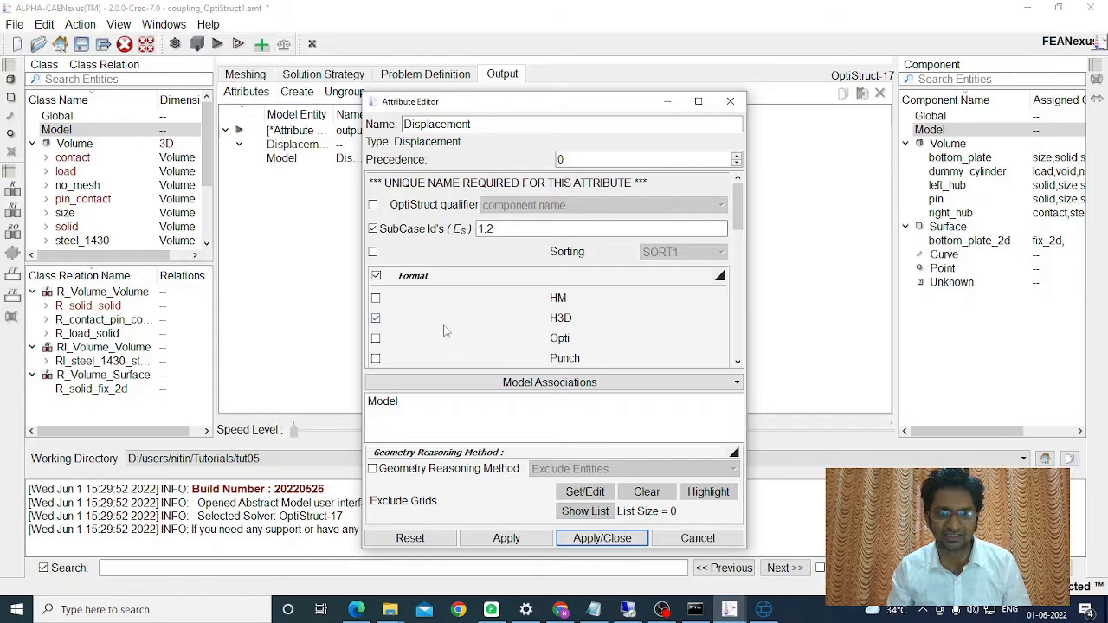
pyautogui.scroll(-5, 449, 297)
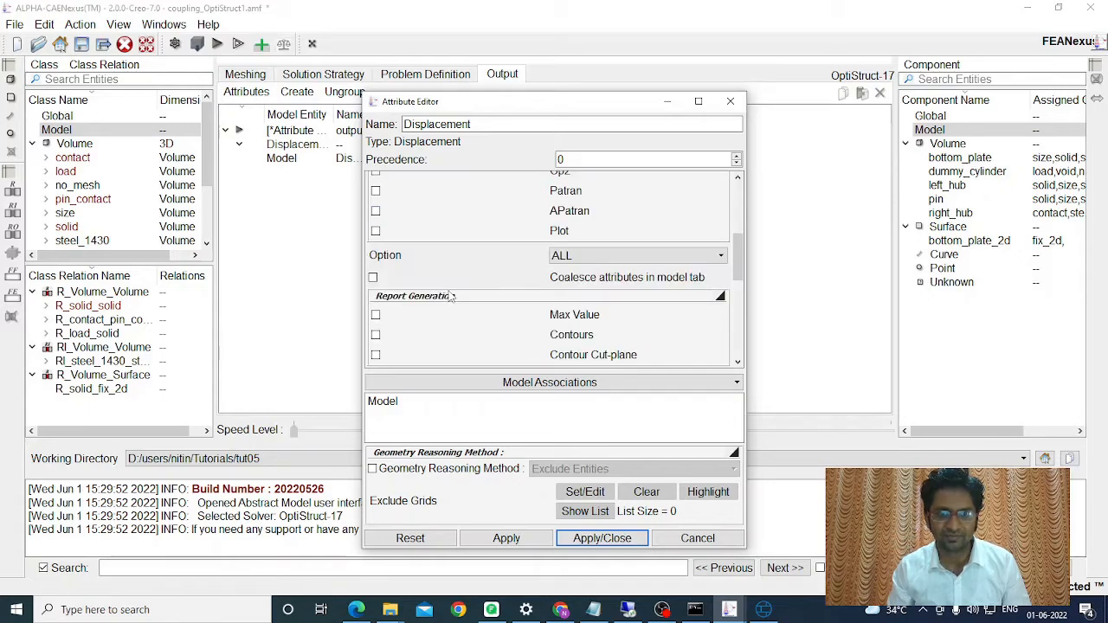
pyautogui.click(560, 258)
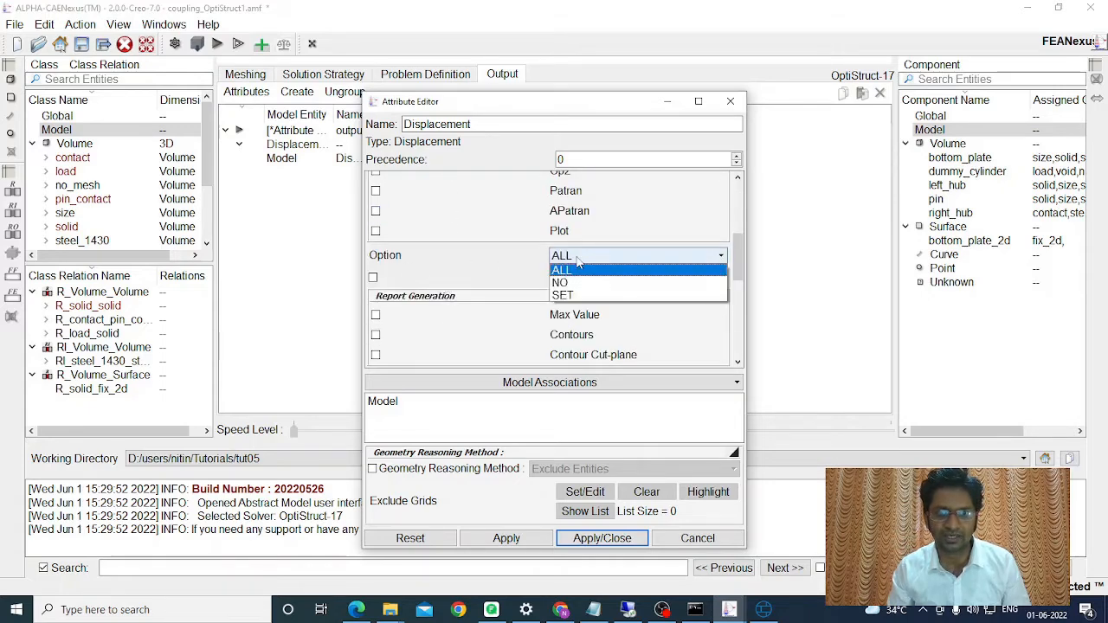
pyautogui.click(562, 270)
pyautogui.scroll(-5, 545, 278)
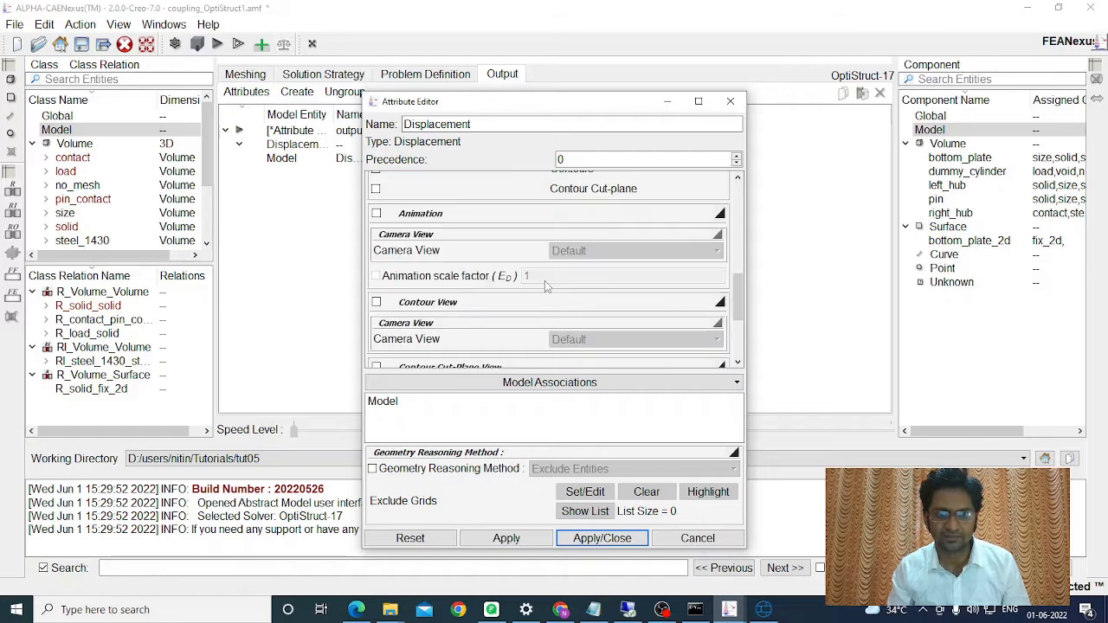
pyautogui.scroll(-3, 545, 281)
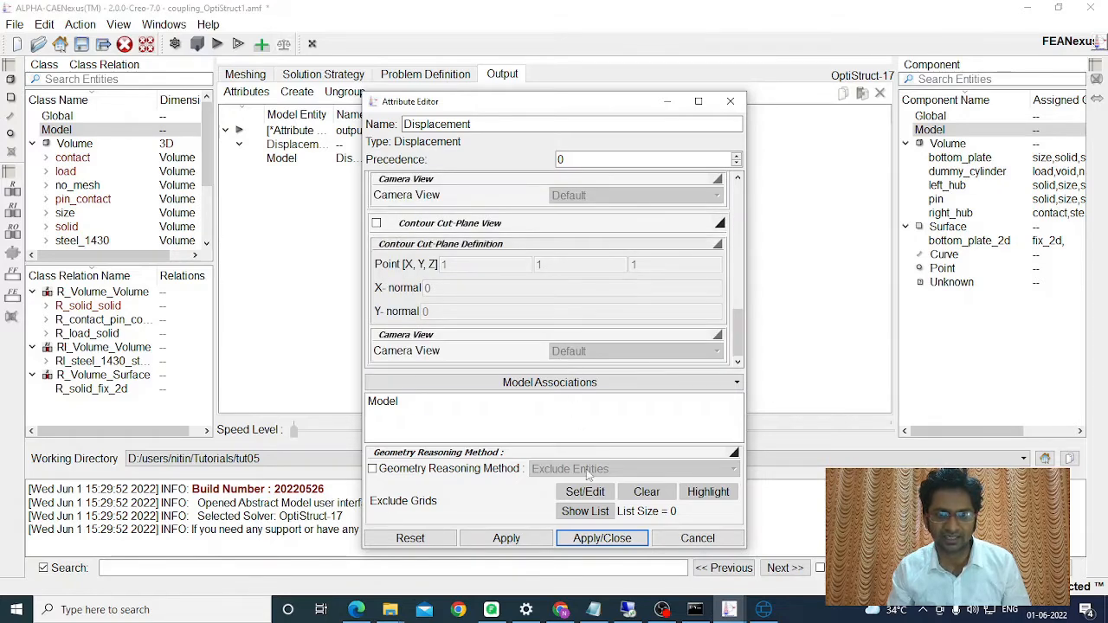
pyautogui.click(599, 538)
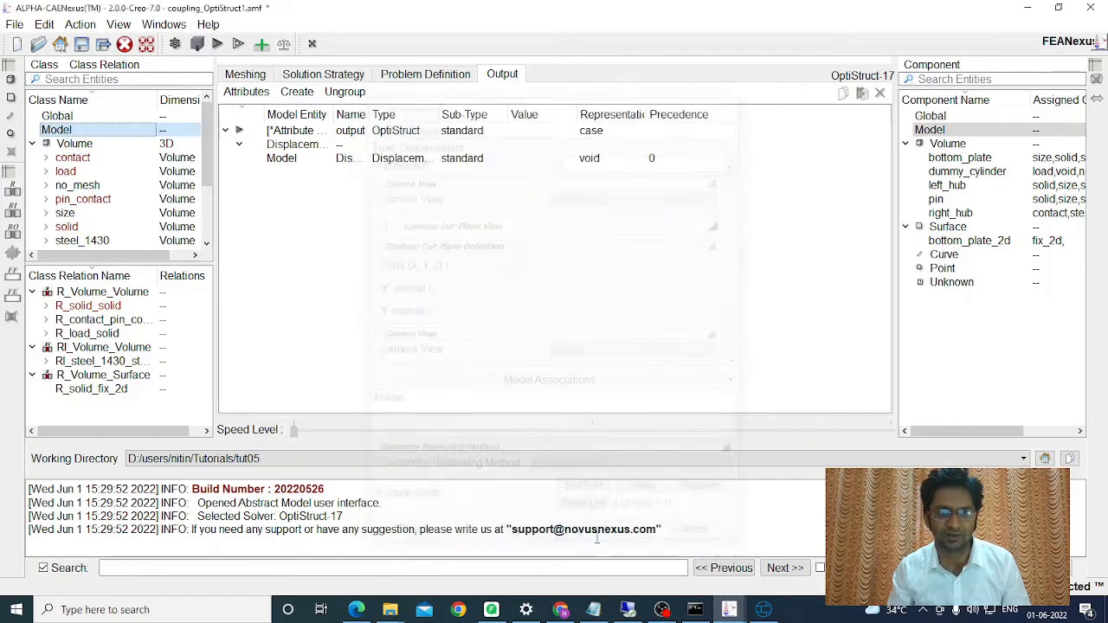
pyautogui.moveTo(371, 113); pyautogui.dragTo(421, 113)
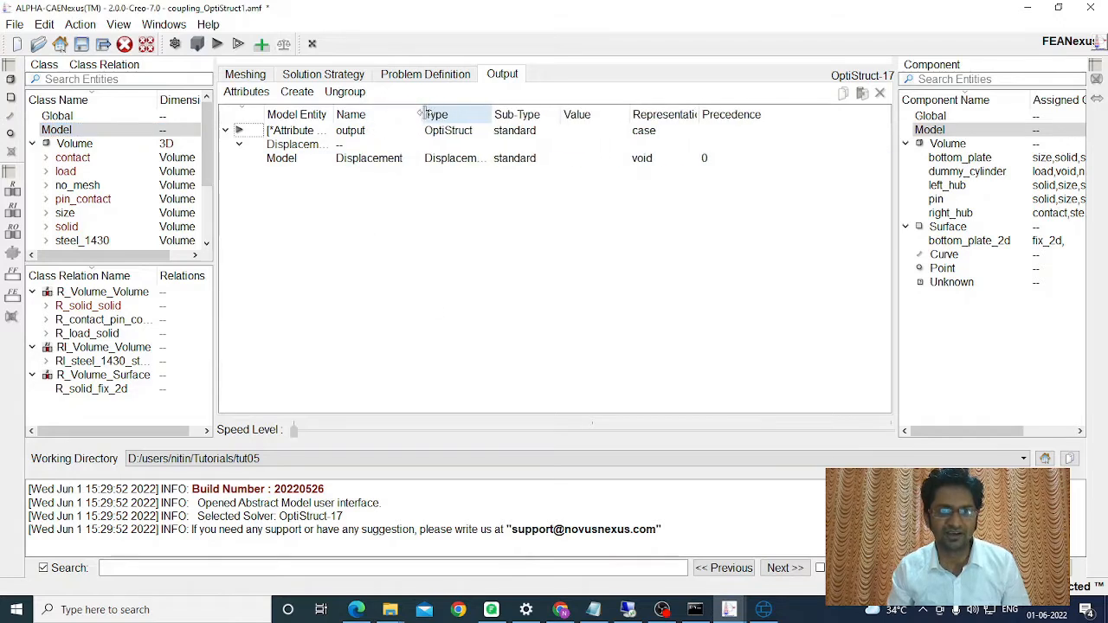
pyautogui.moveTo(491, 113); pyautogui.dragTo(525, 114)
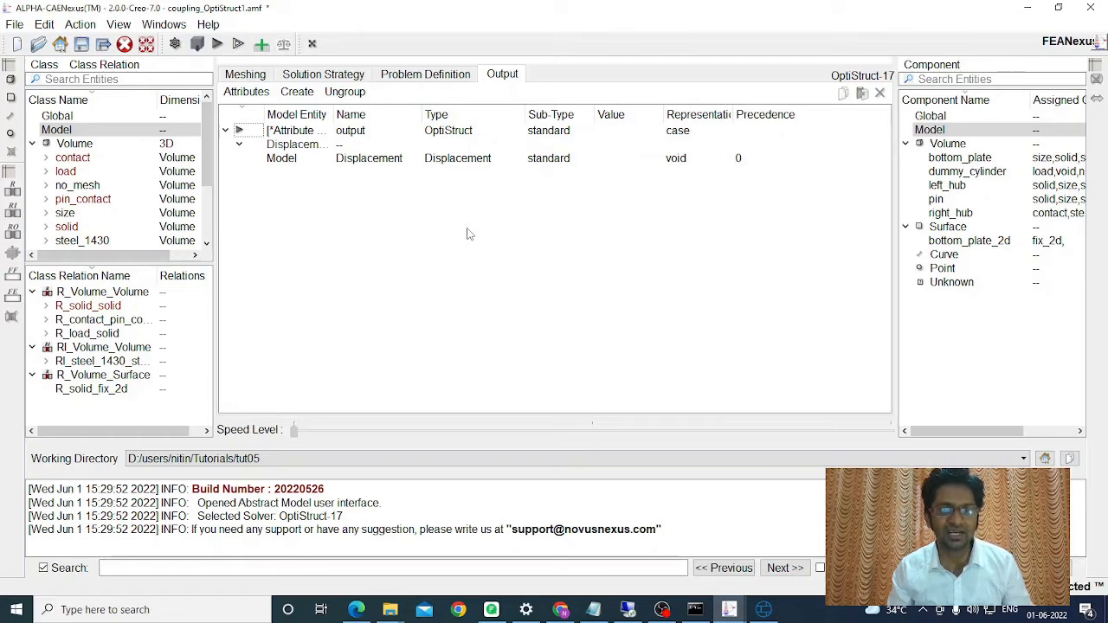
# - Create a Stress (STRESS) basic output on the Model entity and set its SubCase Id's to 1,2
pyautogui.click(68, 131)
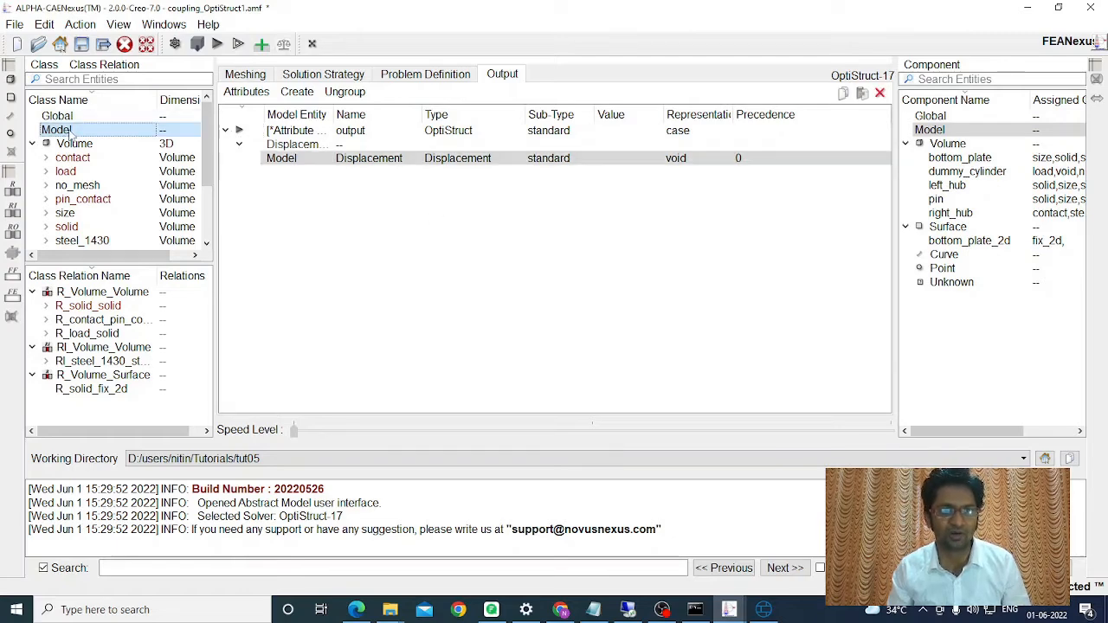
pyautogui.click(299, 93)
pyautogui.moveTo(320, 140)
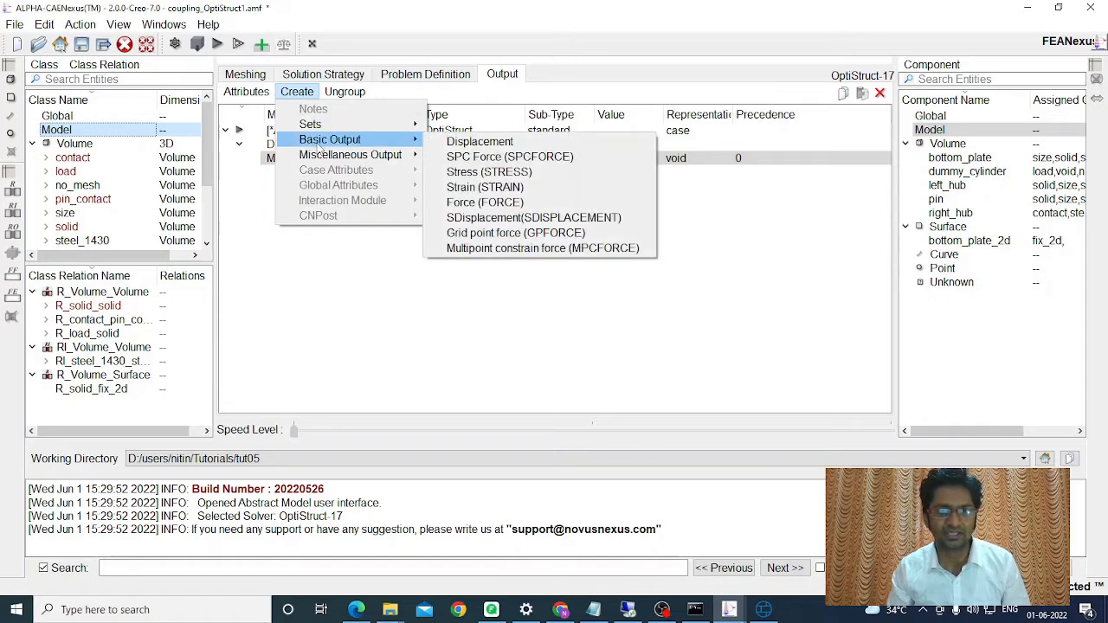
pyautogui.click(467, 173)
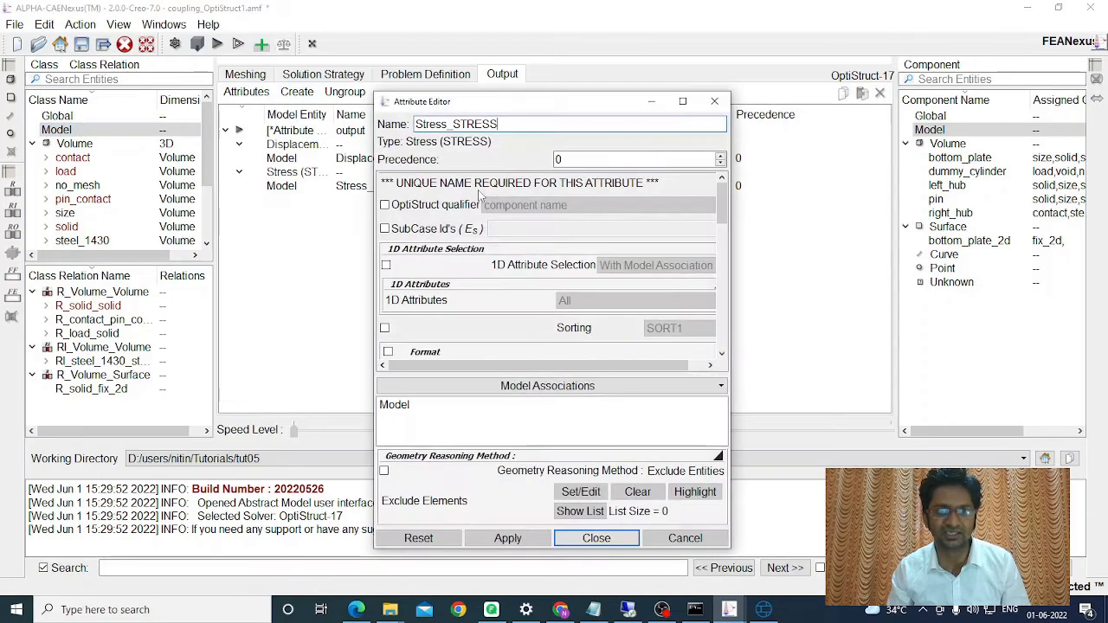
pyautogui.click(386, 229)
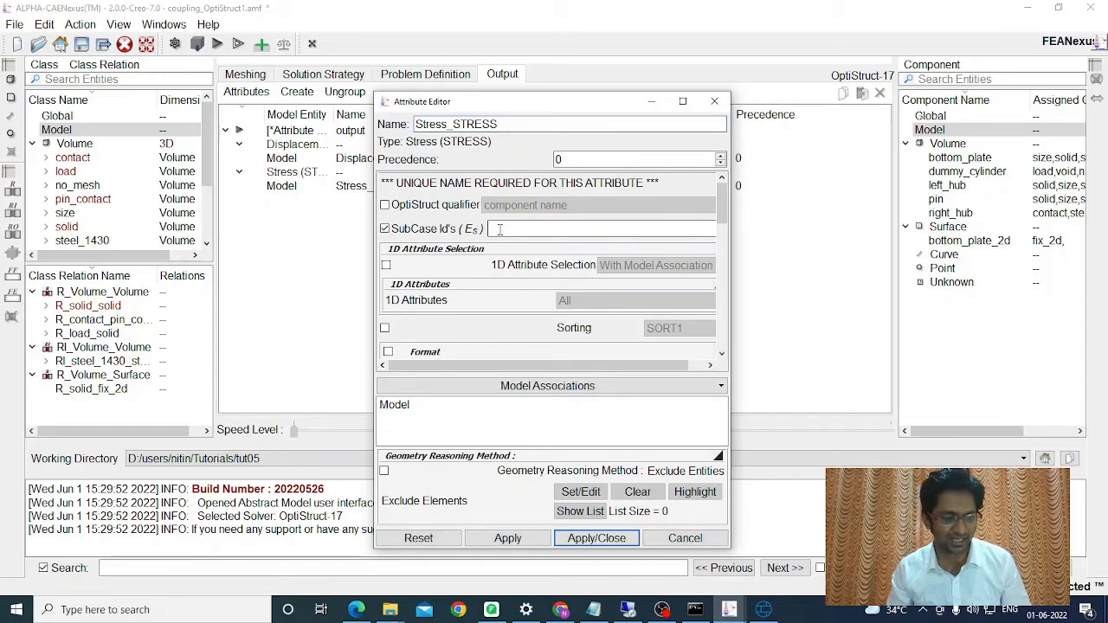
pyautogui.write('1,2')
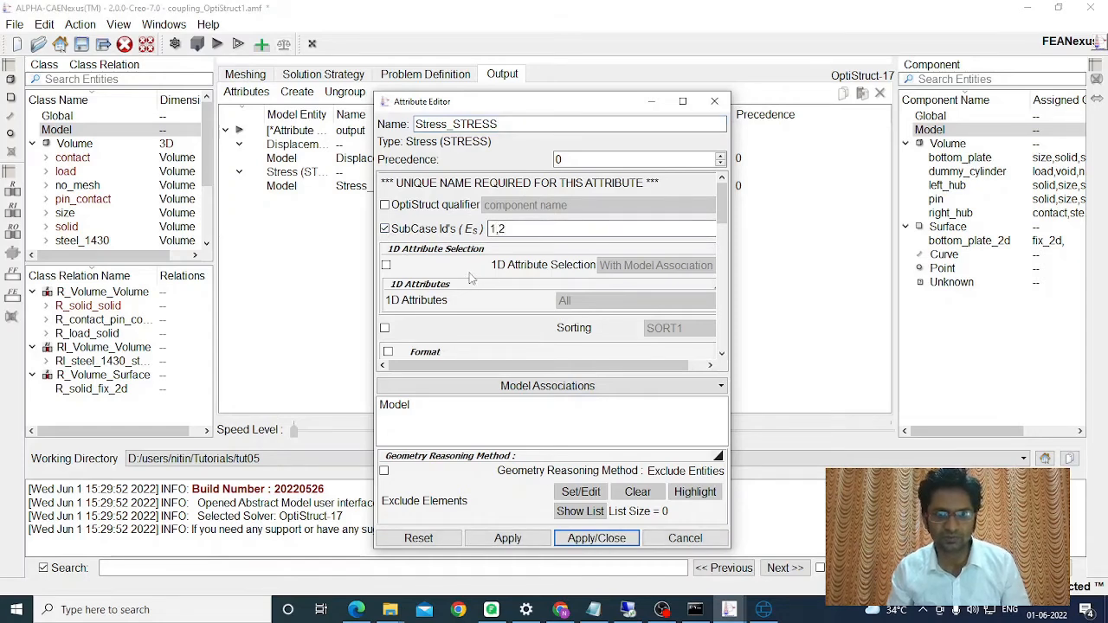
# - Enable Format, Type VON and Location for the stress output, with the location set to CORNER
pyautogui.scroll(-2, 465, 279)
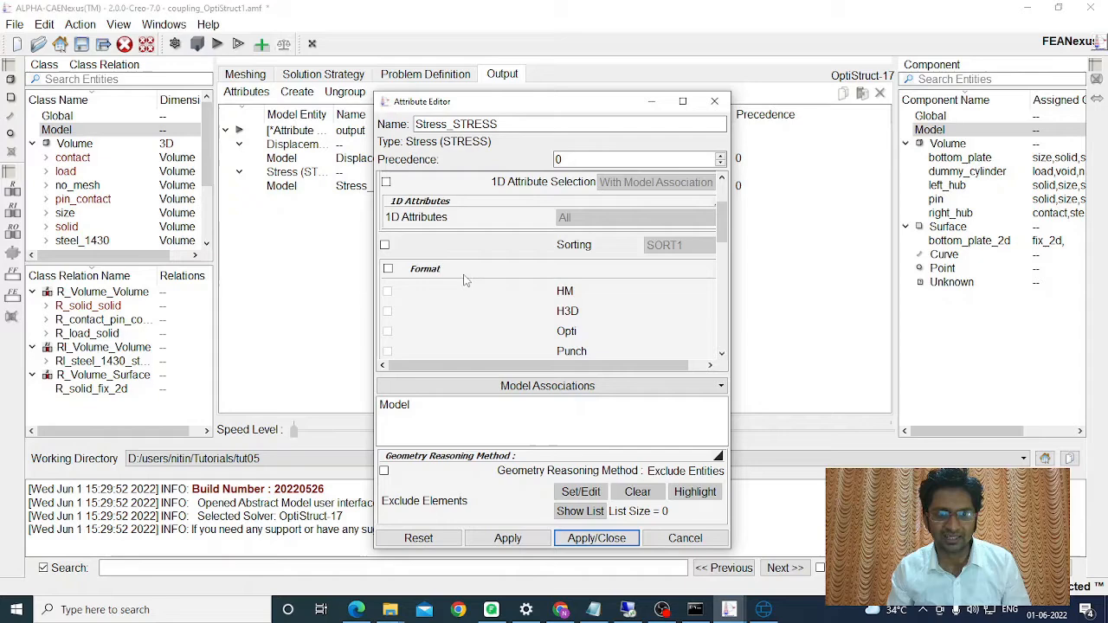
pyautogui.click(389, 270)
pyautogui.scroll(-5, 490, 277)
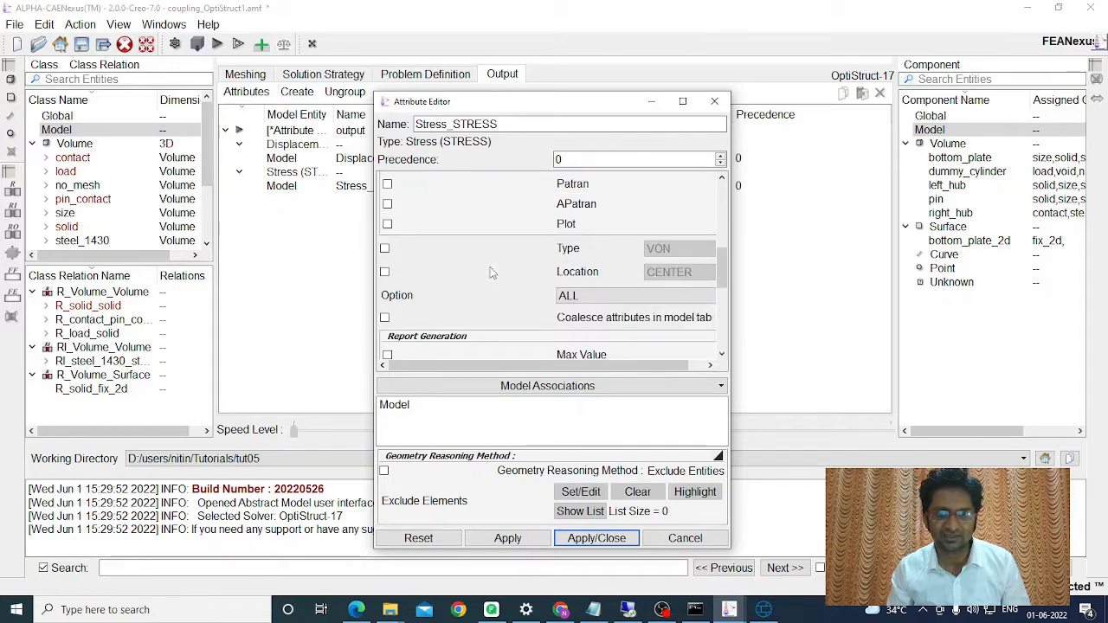
pyautogui.click(385, 250)
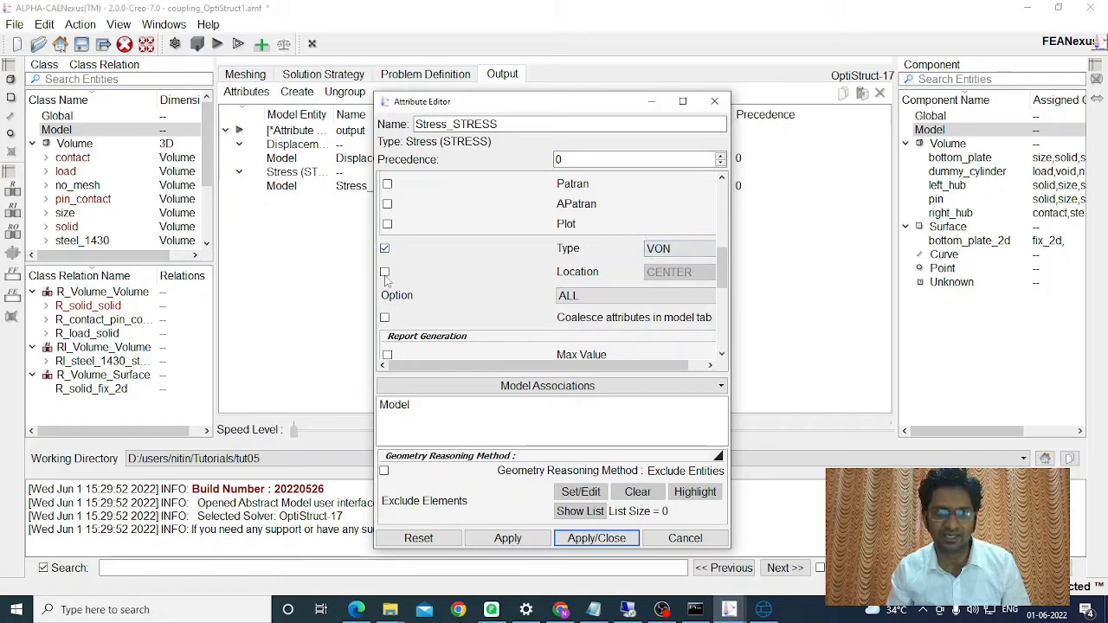
pyautogui.click(384, 272)
pyautogui.click(675, 273)
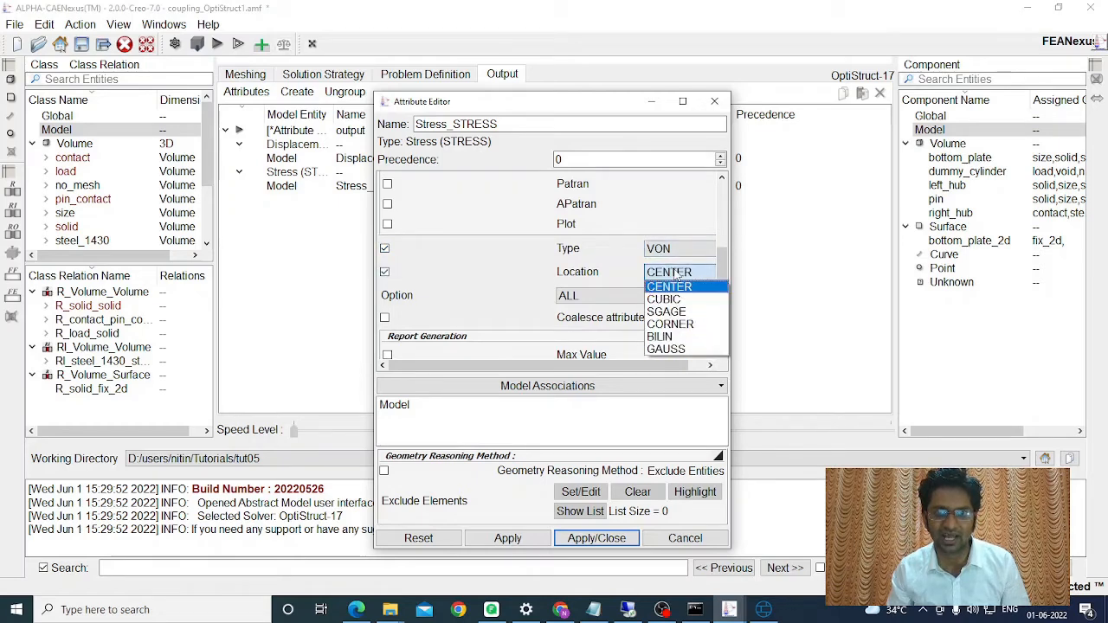
pyautogui.click(670, 324)
# - Keep option ALL for the stress output, apply the attribute, and save the abstract model
pyautogui.click(568, 296)
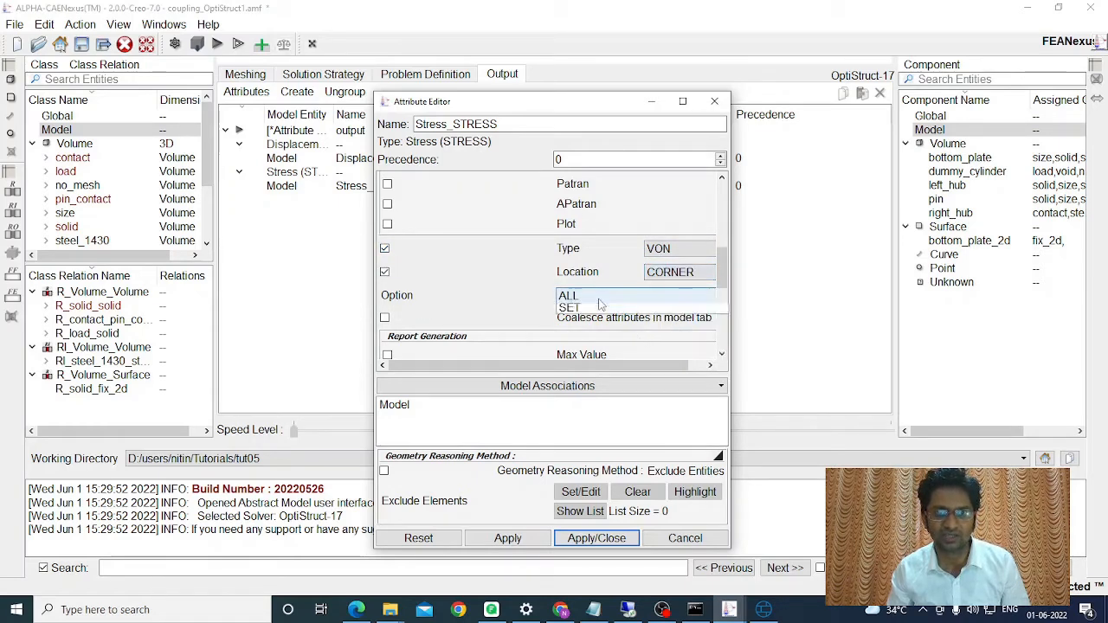
pyautogui.click(589, 309)
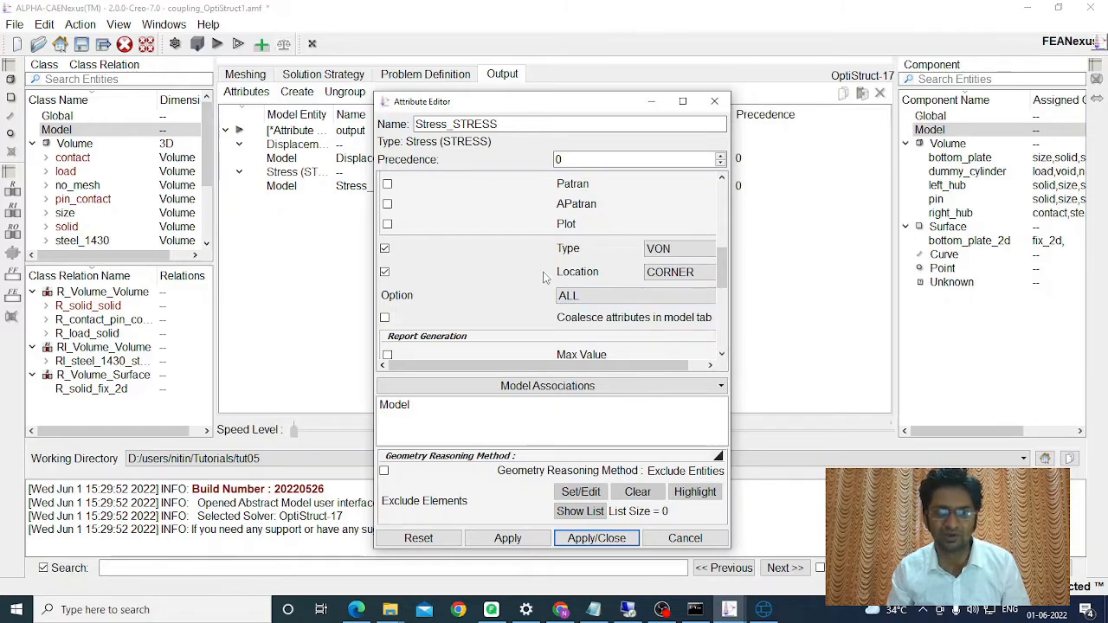
pyautogui.scroll(-6, 544, 277)
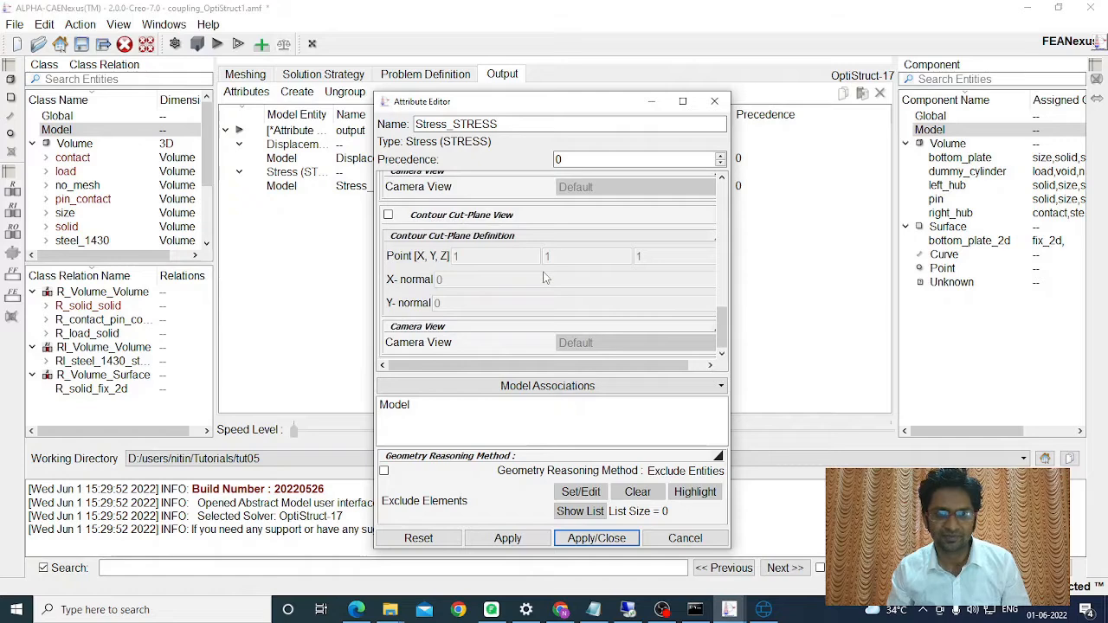
pyautogui.click(597, 539)
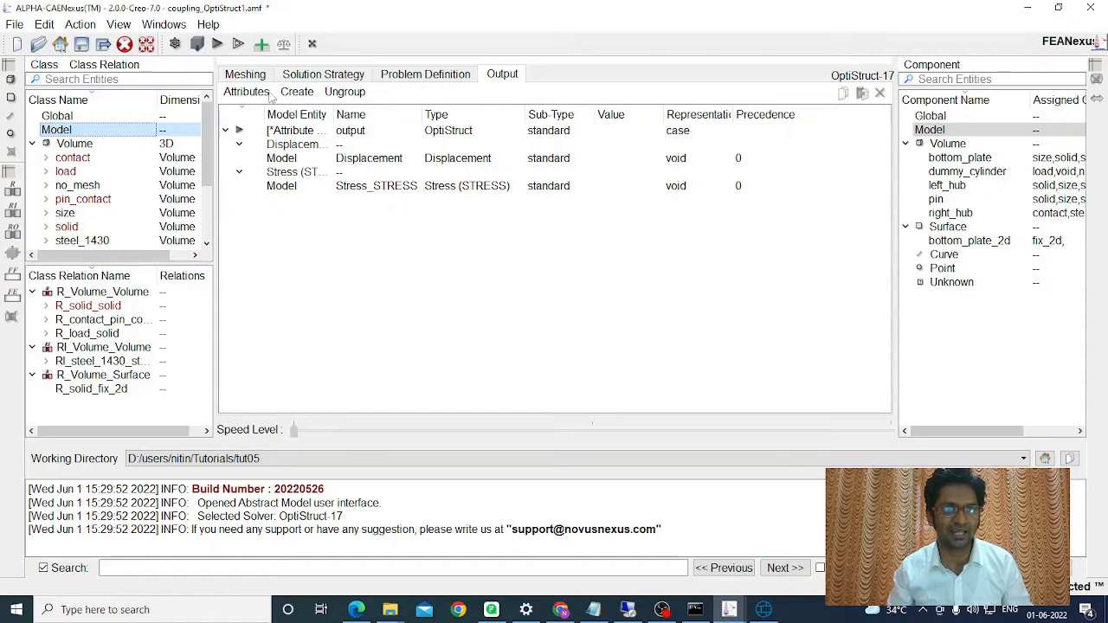
pyautogui.click(81, 45)
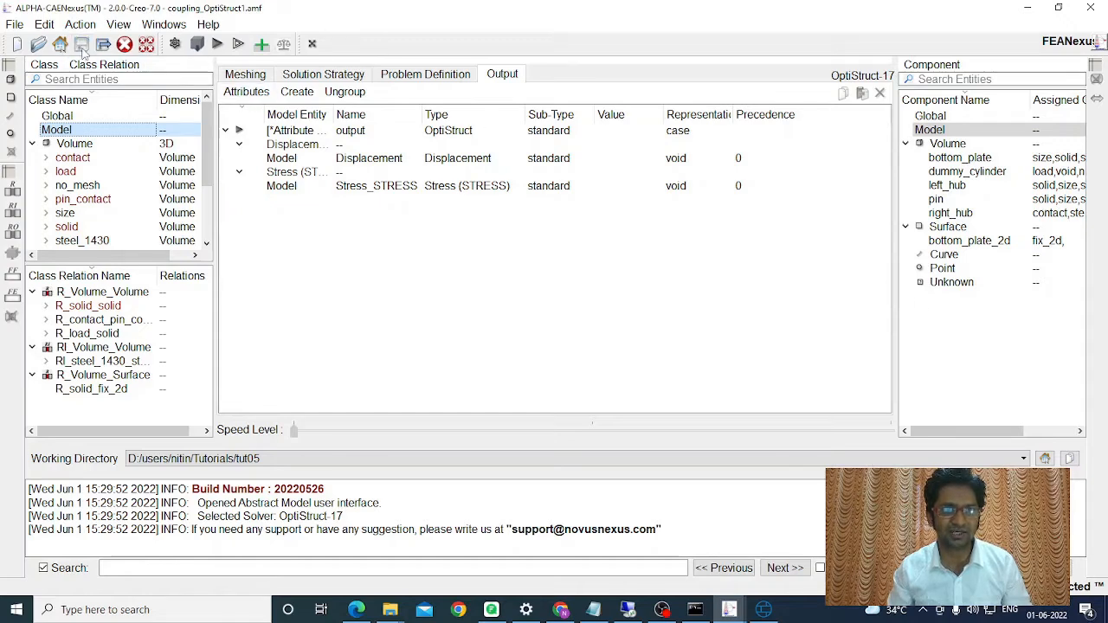